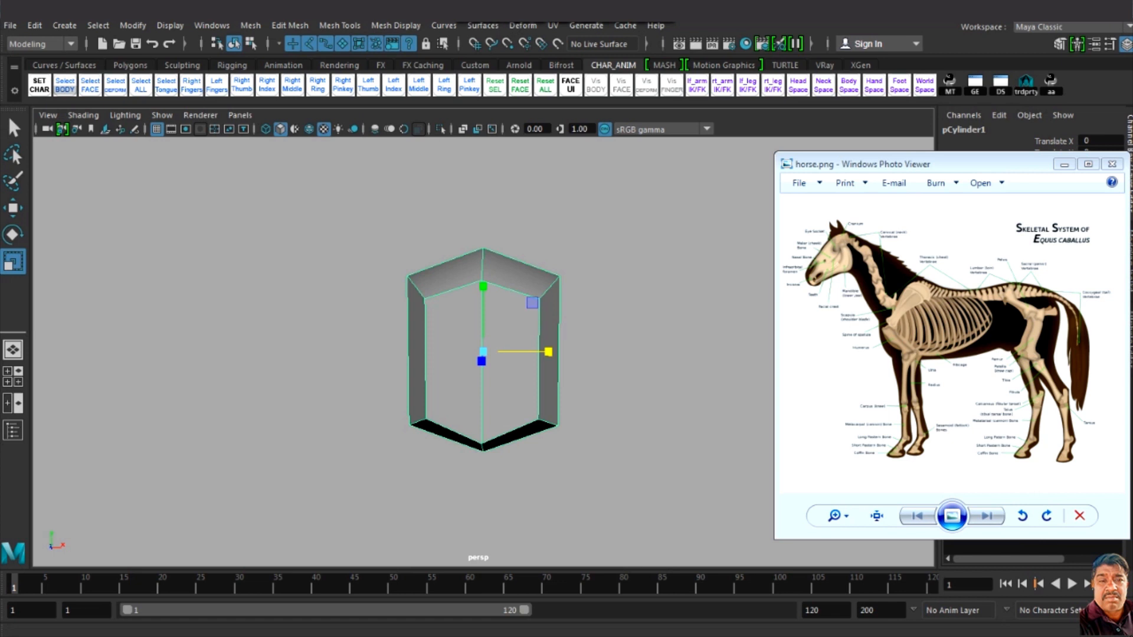
Step: Outline the horse's torso in red on the skeleton reference image, from the shoulder along the back and belly
left_click_drag(894, 299, 890, 315)
left_click(1101, 220)
left_click_drag(912, 274, 877, 321)
left_click_drag(919, 361, 1048, 344)
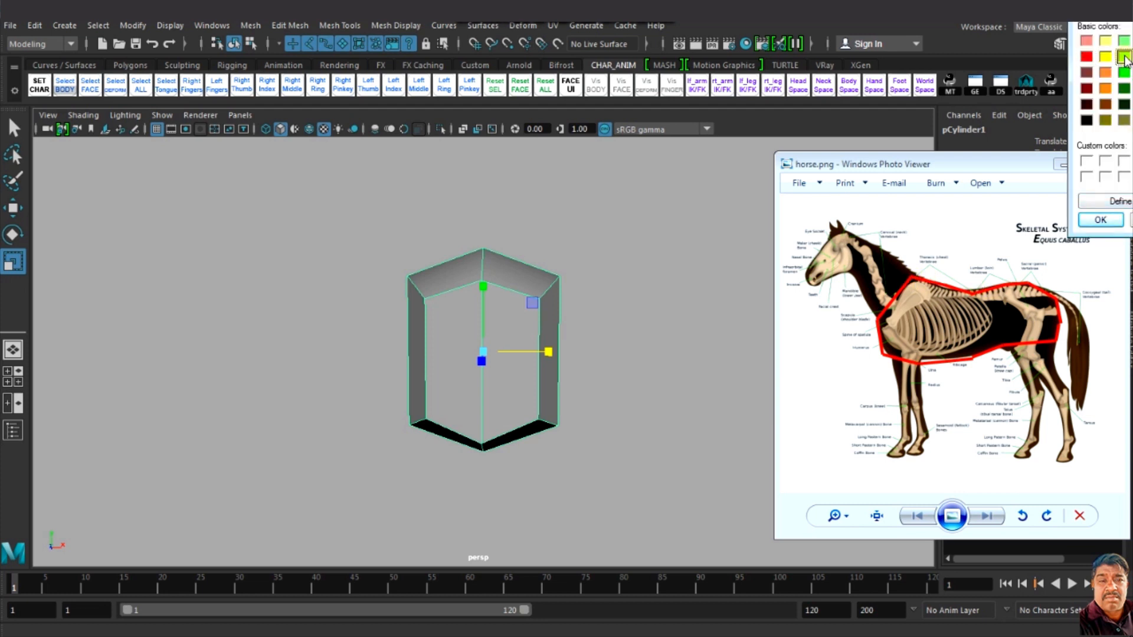
Step: Outline the horse's front leg, hind leg, neck and head in green on the reference image, and clear the annotations
left_click(1100, 220)
mouse_move(911, 277)
left_mouse_down()
mouse_move(880, 316)
mouse_move(900, 405)
left_mouse_up()
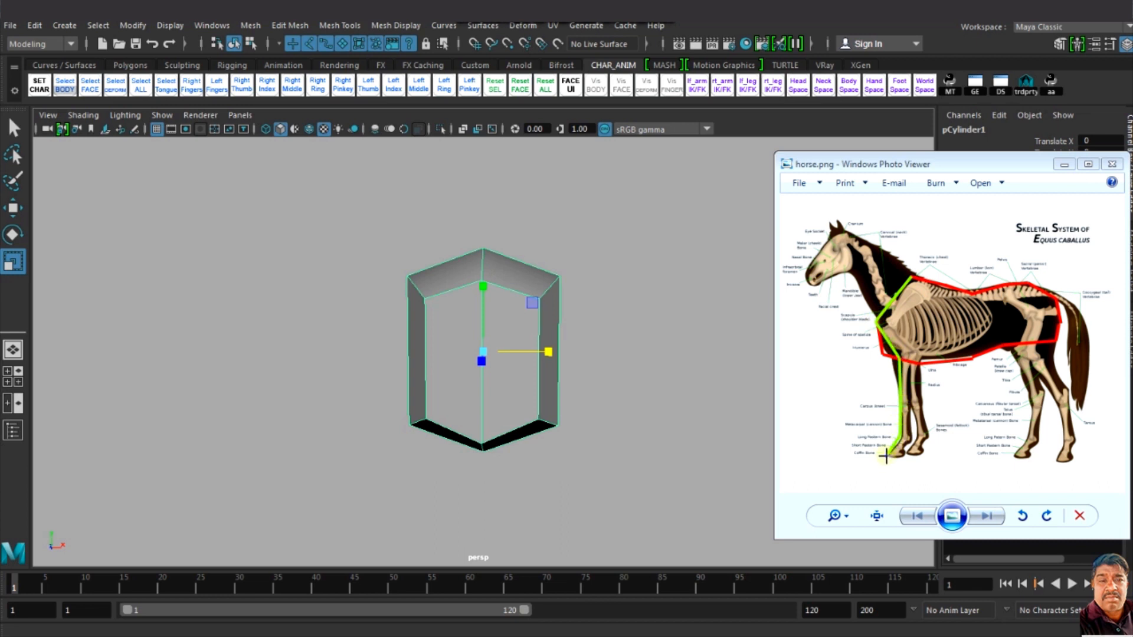
mouse_move(915, 440)
left_mouse_down()
mouse_move(914, 358)
mouse_move(894, 332)
mouse_move(955, 274)
left_mouse_up()
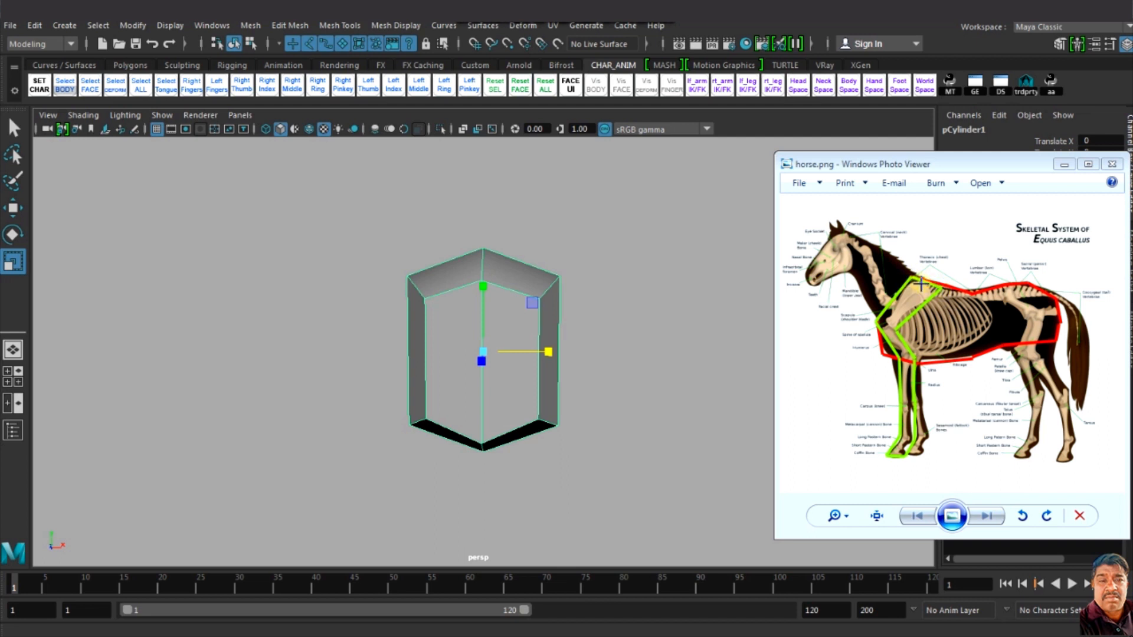
mouse_move(983, 304)
left_mouse_down()
mouse_move(1060, 392)
mouse_move(1064, 437)
mouse_move(1071, 384)
mouse_move(1058, 308)
left_mouse_up()
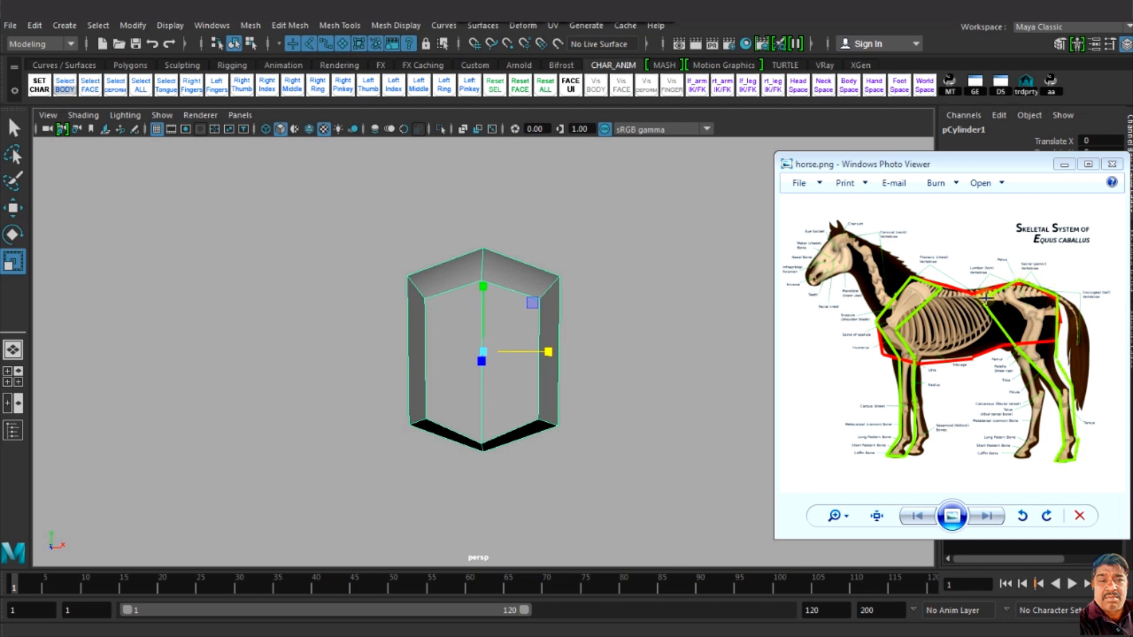
left_click_drag(850, 271, 872, 324)
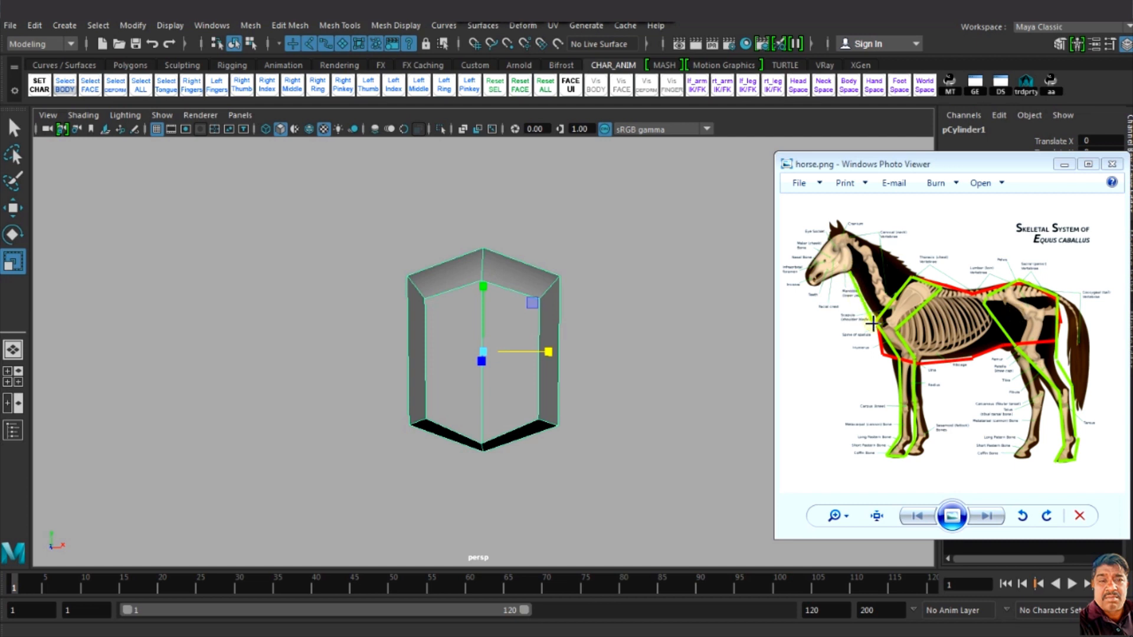
left_click_drag(850, 230, 915, 275)
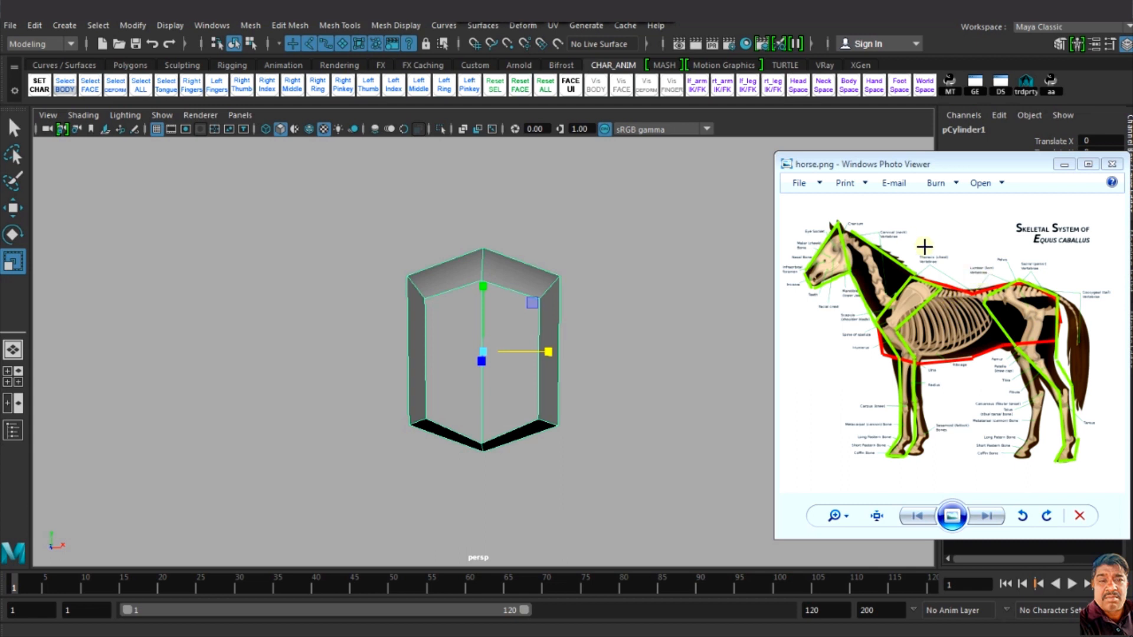
key("Escape")
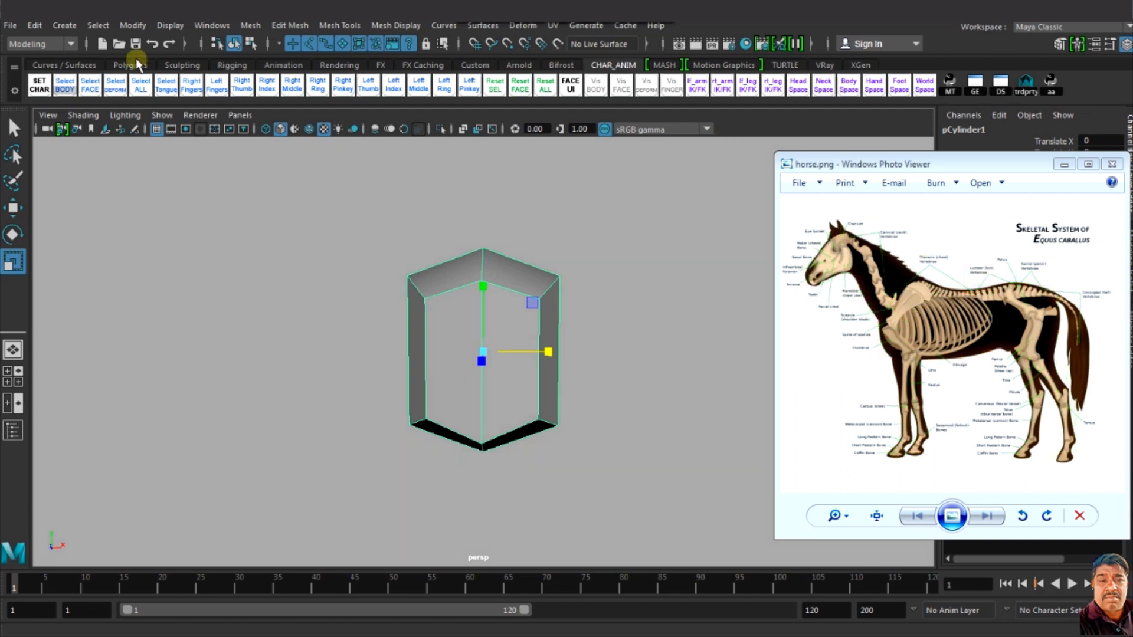
Step: Create a polygon plane rotated 90 degrees in X and scale it uniformly to about 4.077
left_click(74, 25)
left_click(283, 146)
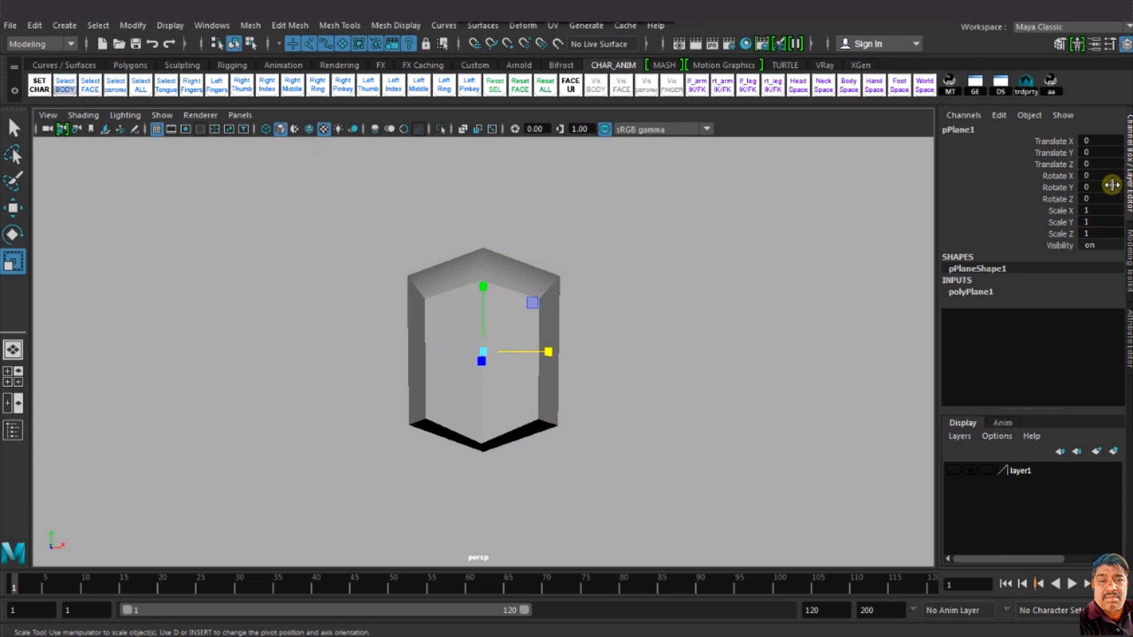
left_click_drag(483, 351, 648, 357)
Step: Set the plane's width and height subdivisions to 1
left_click(979, 293)
left_click_drag(1093, 326, 1096, 337)
type("1")
key("Return")
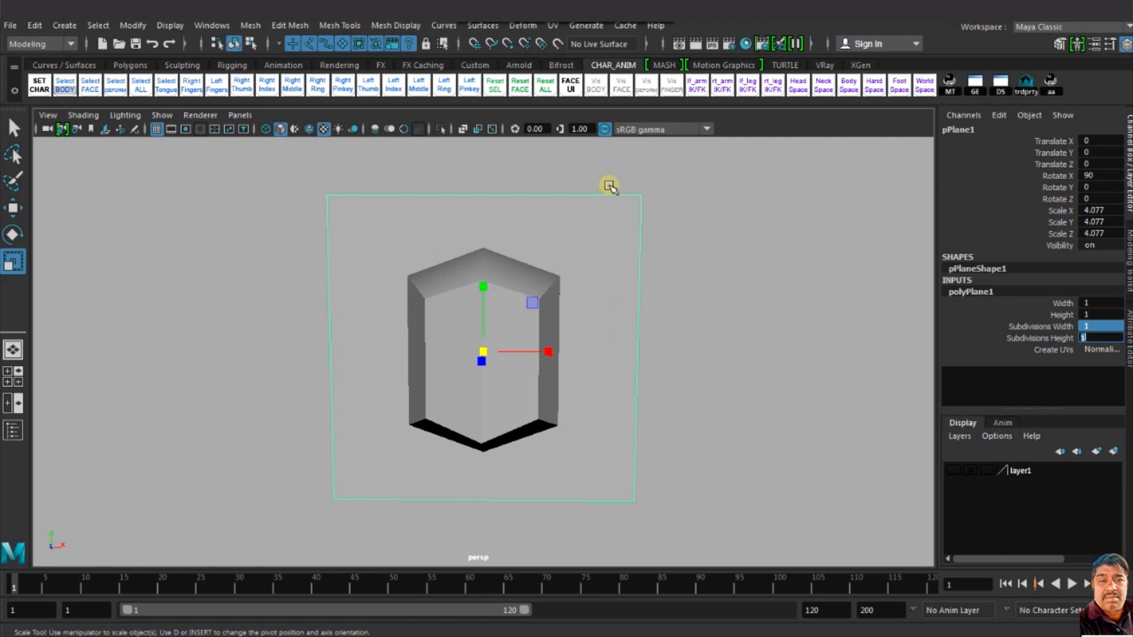
Step: Turn on textured display and assign a new Lambert material to the plane
left_click(607, 185)
left_click(628, 195)
key("6")
right_click_drag(633, 198, 603, 572)
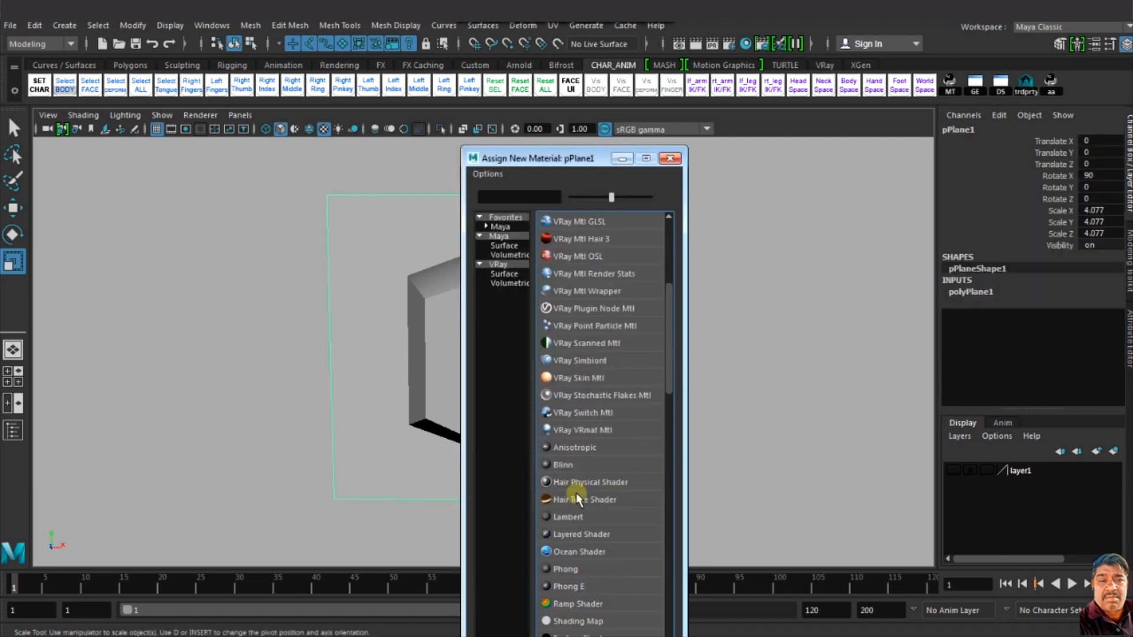
left_click(568, 569)
Step: Map a File texture to the Lambert material's colour and load horse.png from the horse modeling folder
left_click(1091, 305)
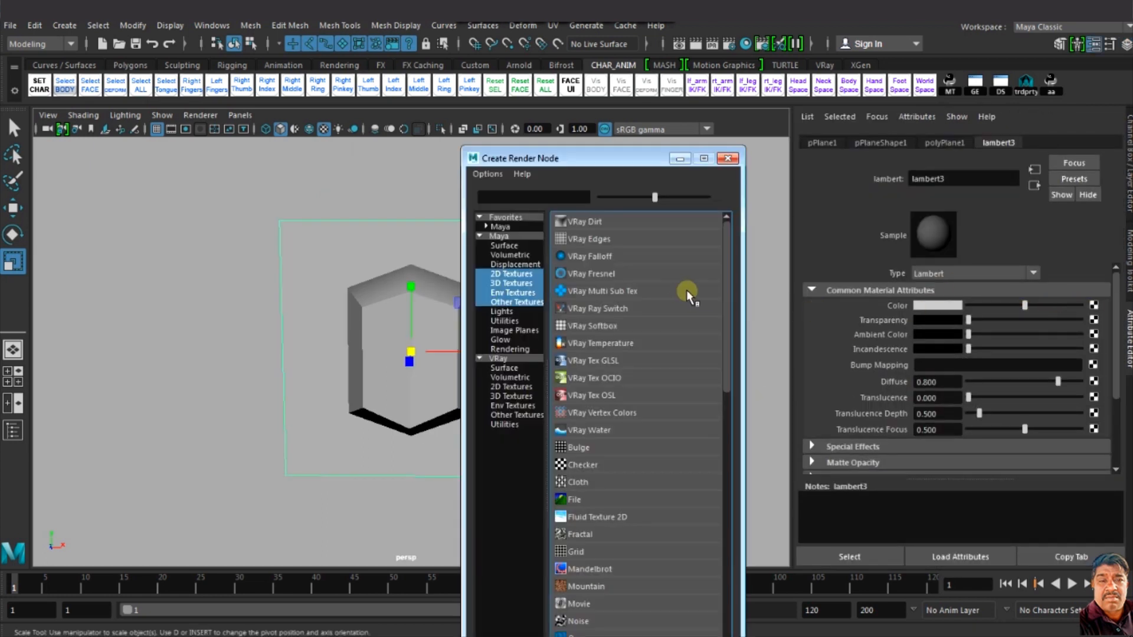
left_click(574, 500)
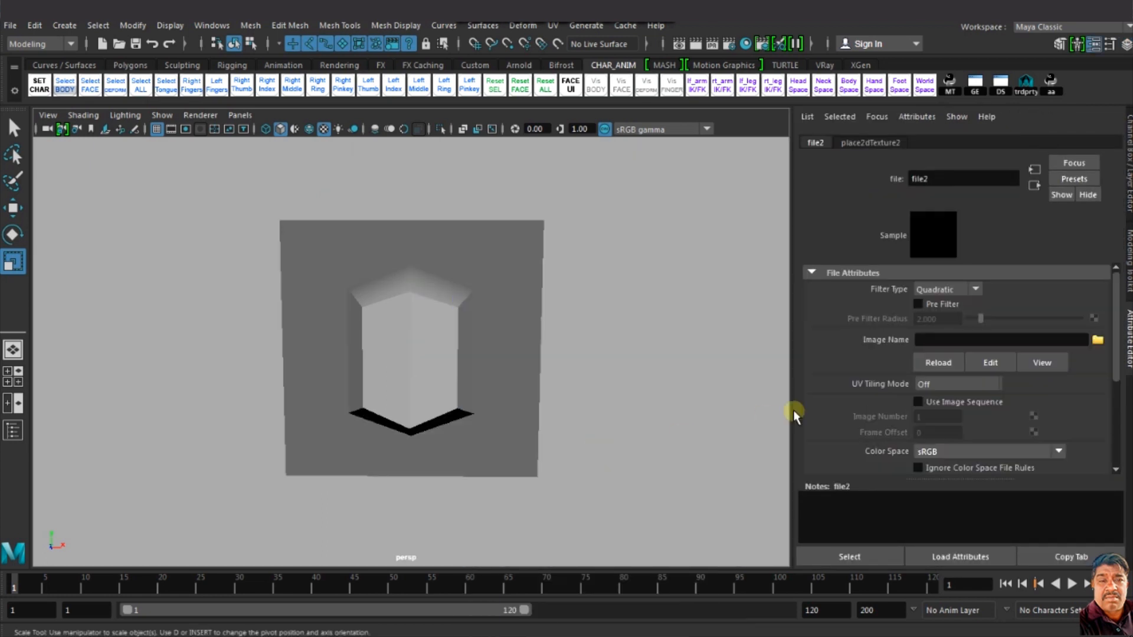
left_click(1096, 337)
left_click(359, 218)
key("Return")
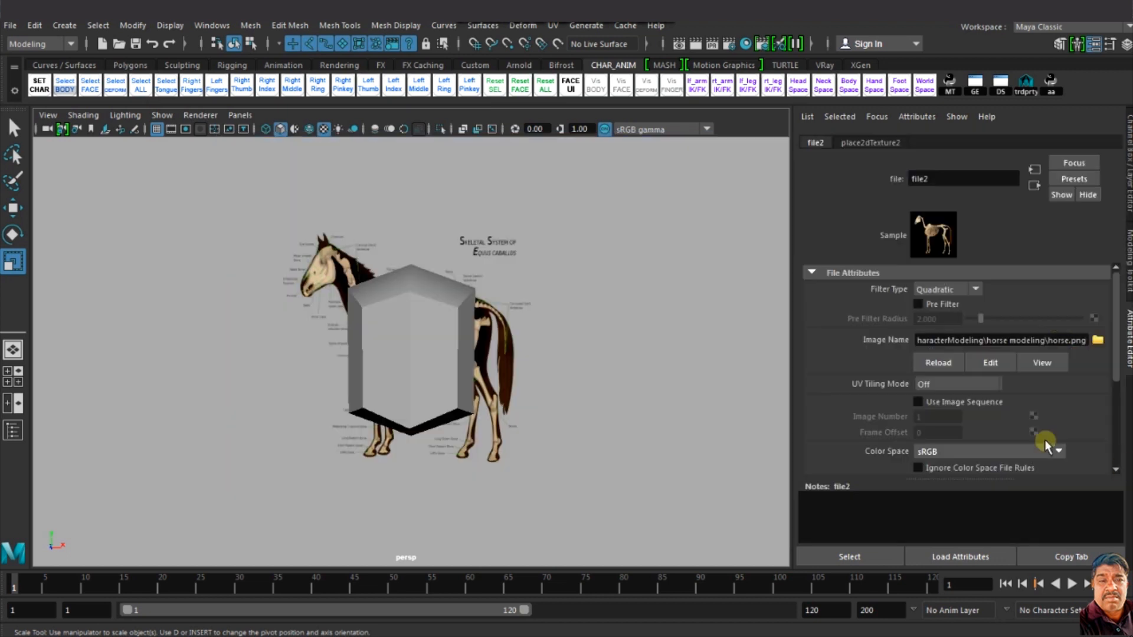
Step: Select the textured plane, bring back its channel values and freeze its transformations
left_click(503, 330)
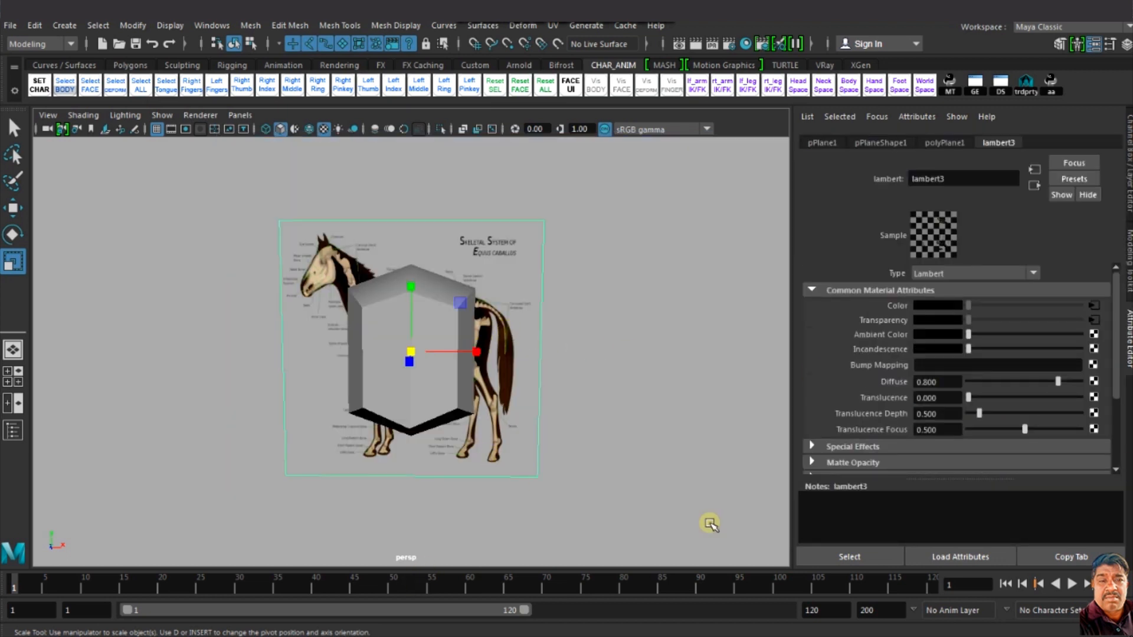
key("ctrl+a")
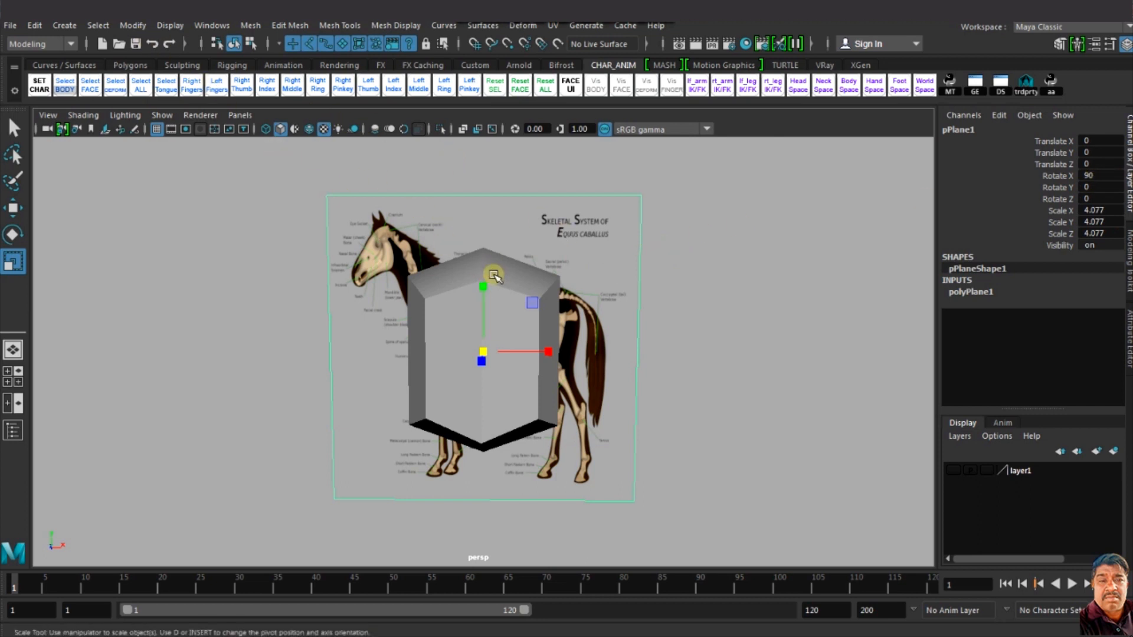
left_click(132, 26)
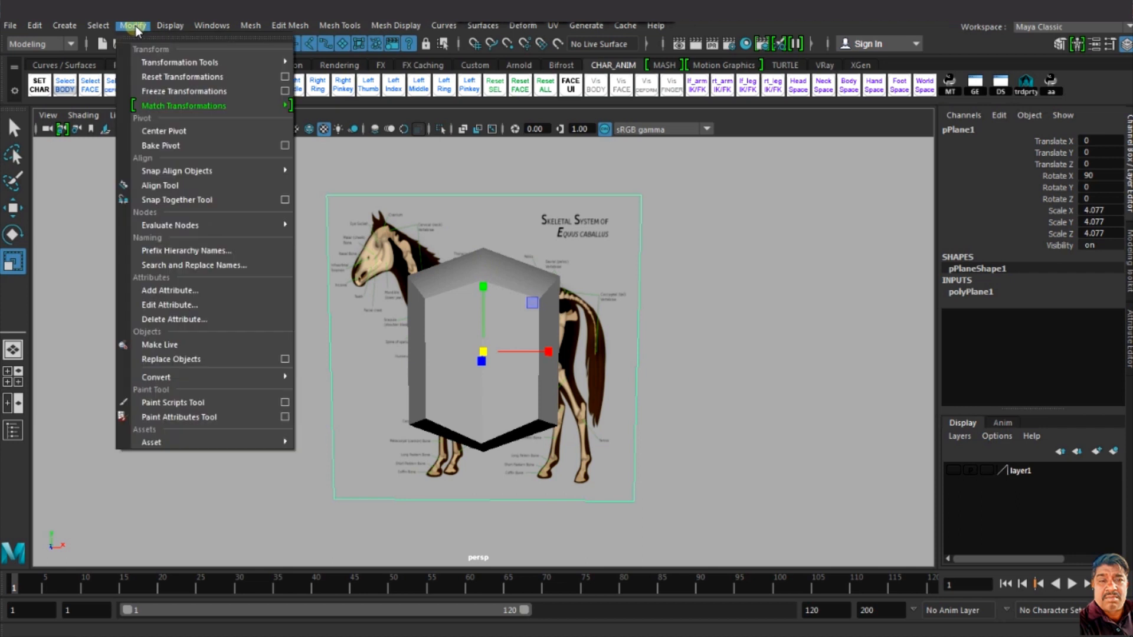
left_click(171, 92)
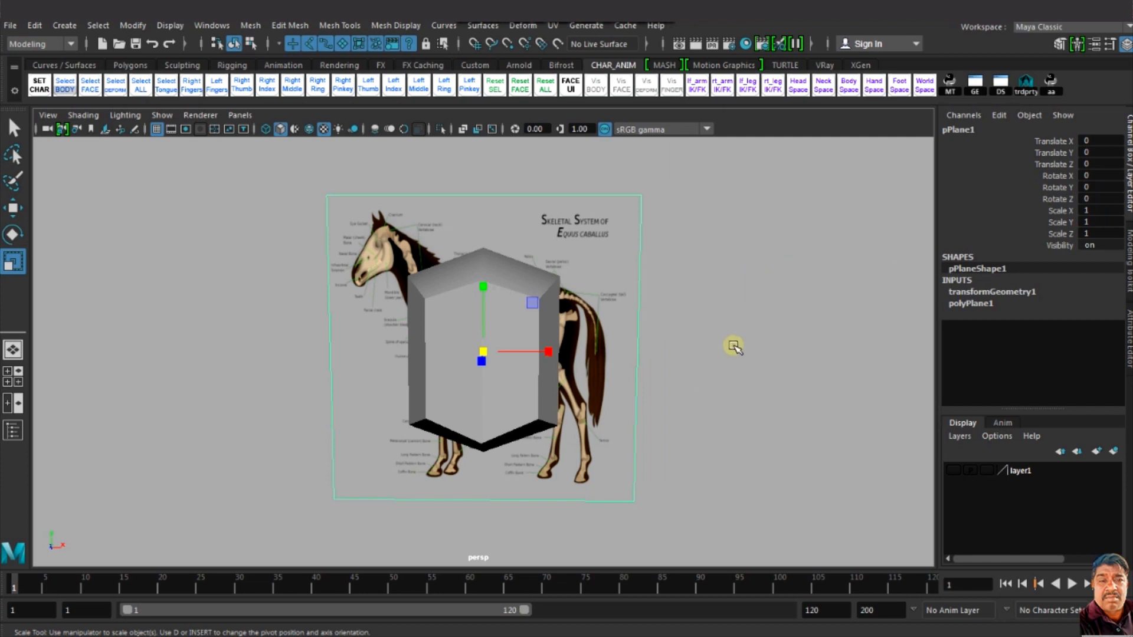
Step: Switch to Windows Explorer and check the pixel dimensions of horse.png in the CharacterModeling\horse modeling folder
left_click(413, 636)
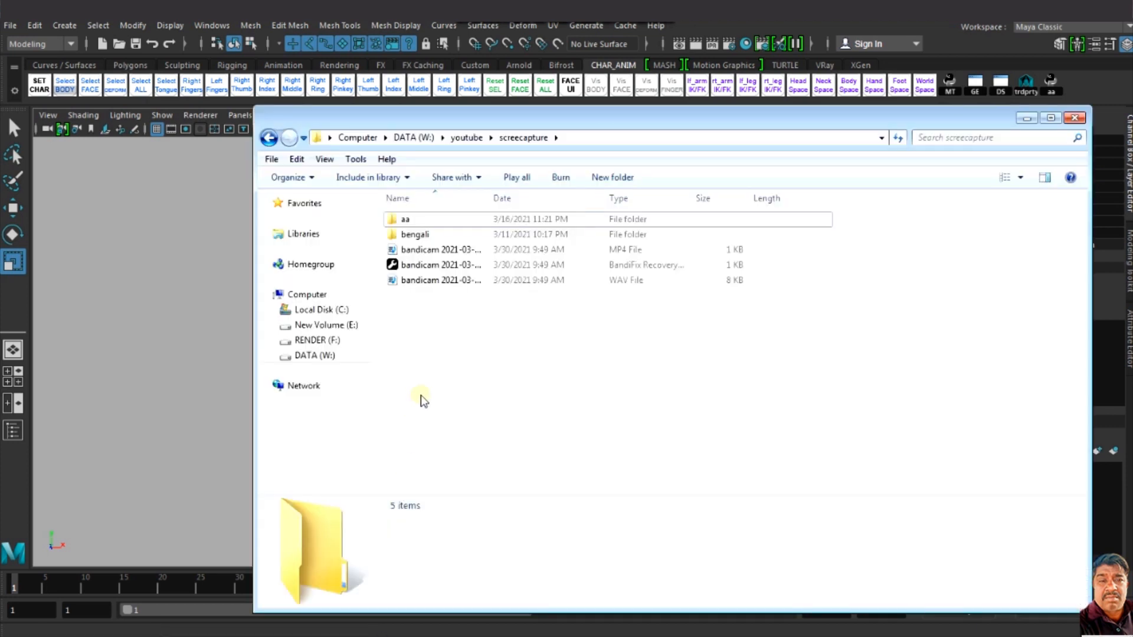
left_click(466, 139)
double_click(580, 235)
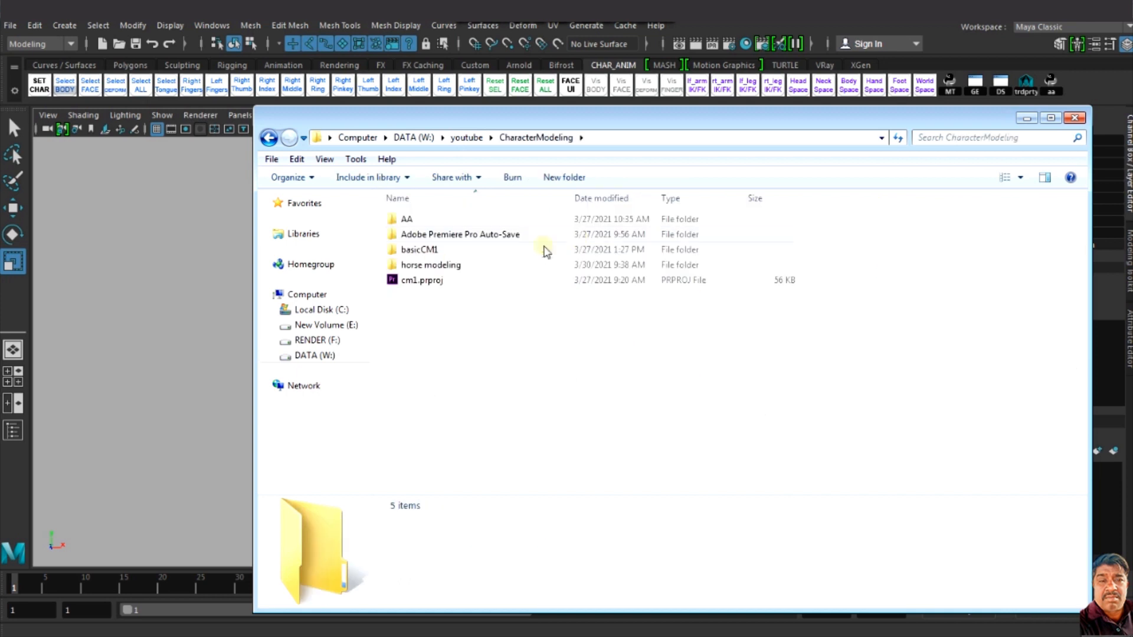
double_click(455, 261)
left_click(489, 252)
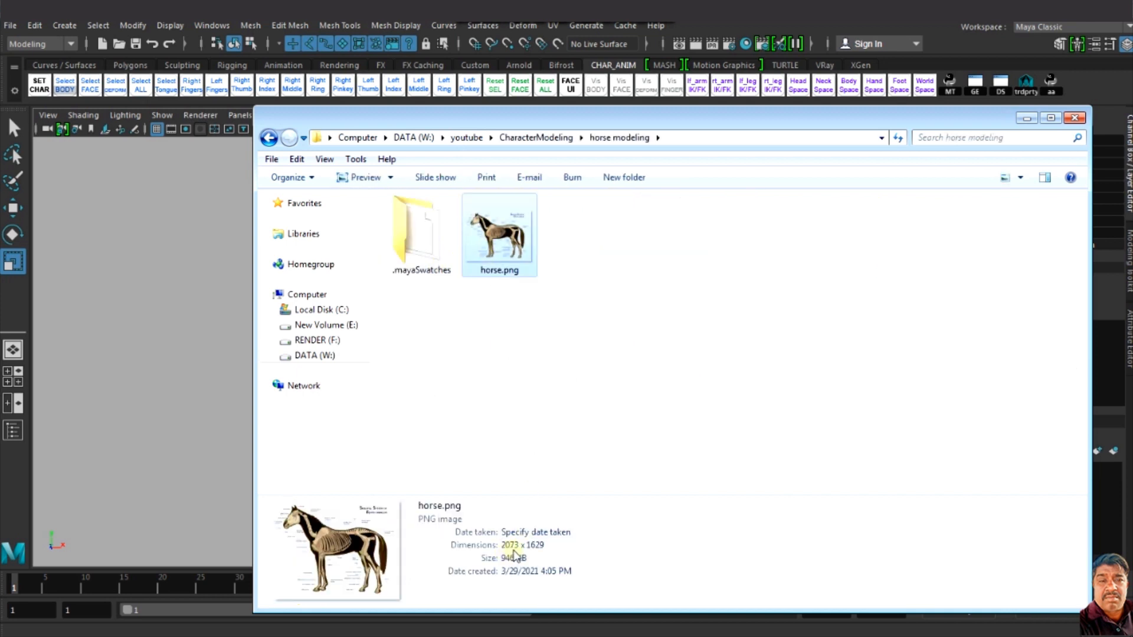
left_click(1027, 118)
Step: Match the plane to the image proportions by setting Scale X to 2.073 and Scale Y to 1.629
left_click(1095, 212)
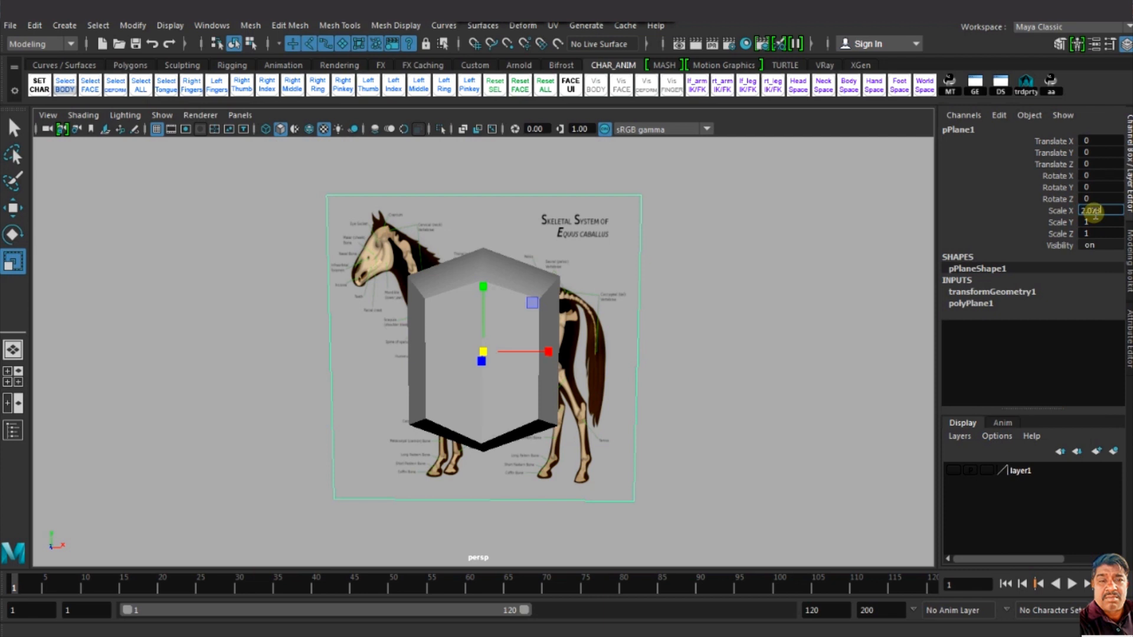
type("2.073")
left_click(1094, 223)
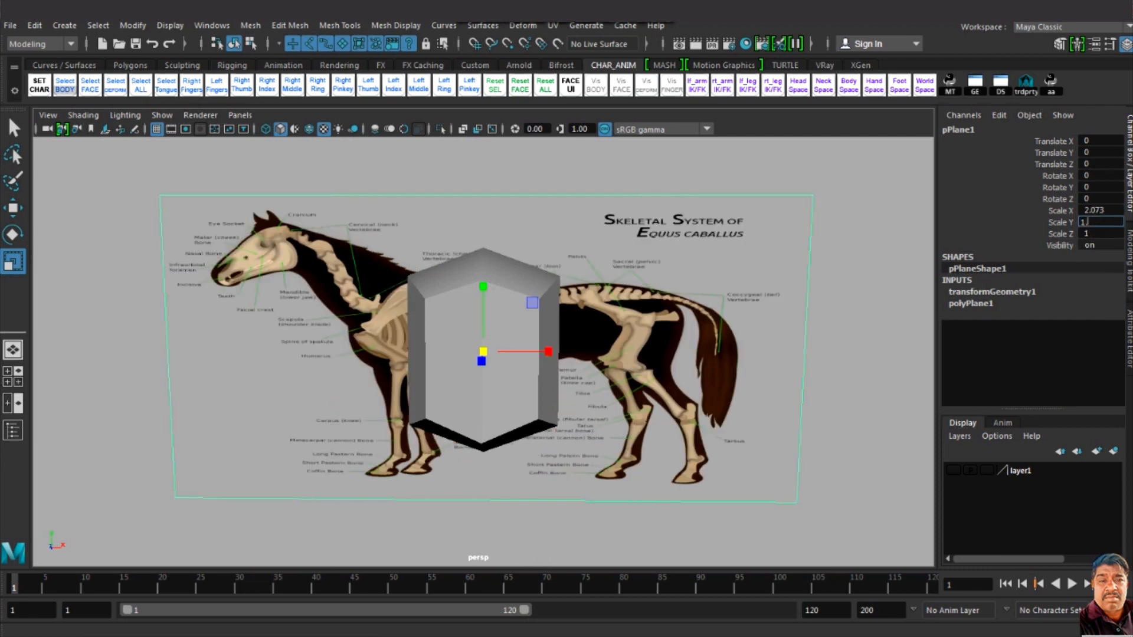
key("alt+Tab")
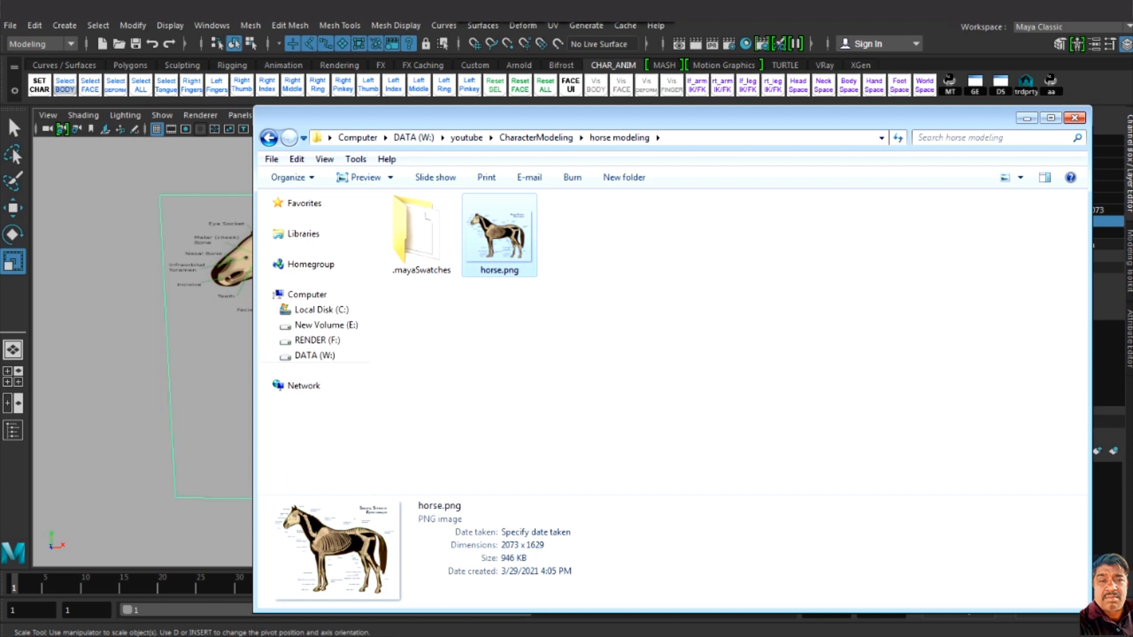
key("alt+Tab")
double_click(1118, 223)
type("1.629")
key("Return")
Step: Try narrowing the reference plane along X and return it to its original width
right_click_drag(823, 261, 792, 263, "alt")
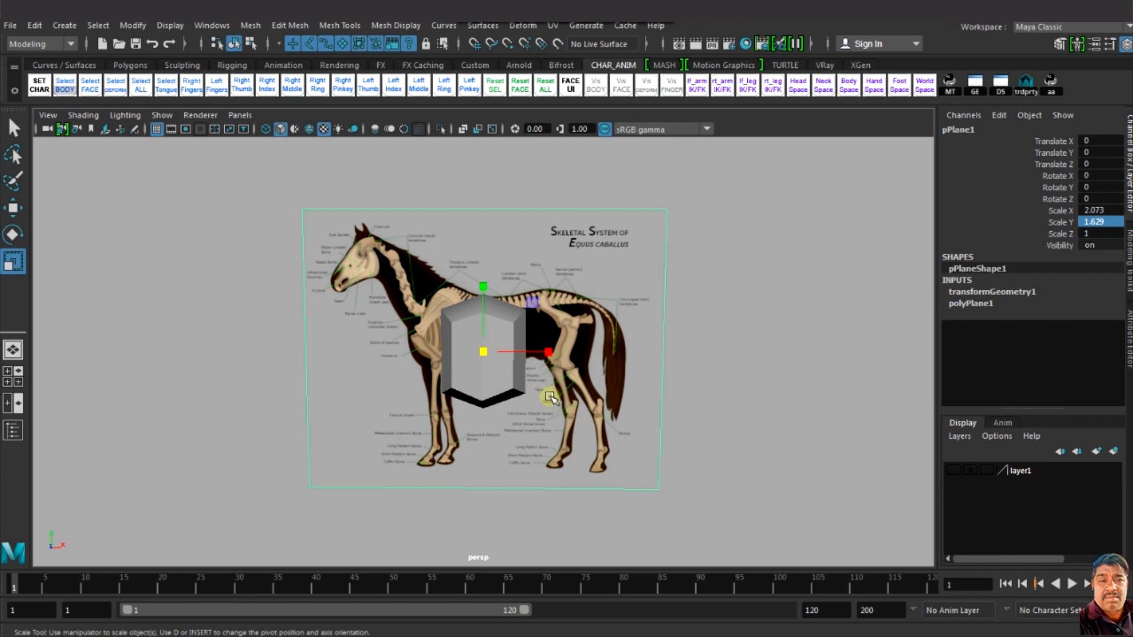
left_click_drag(548, 353, 527, 349)
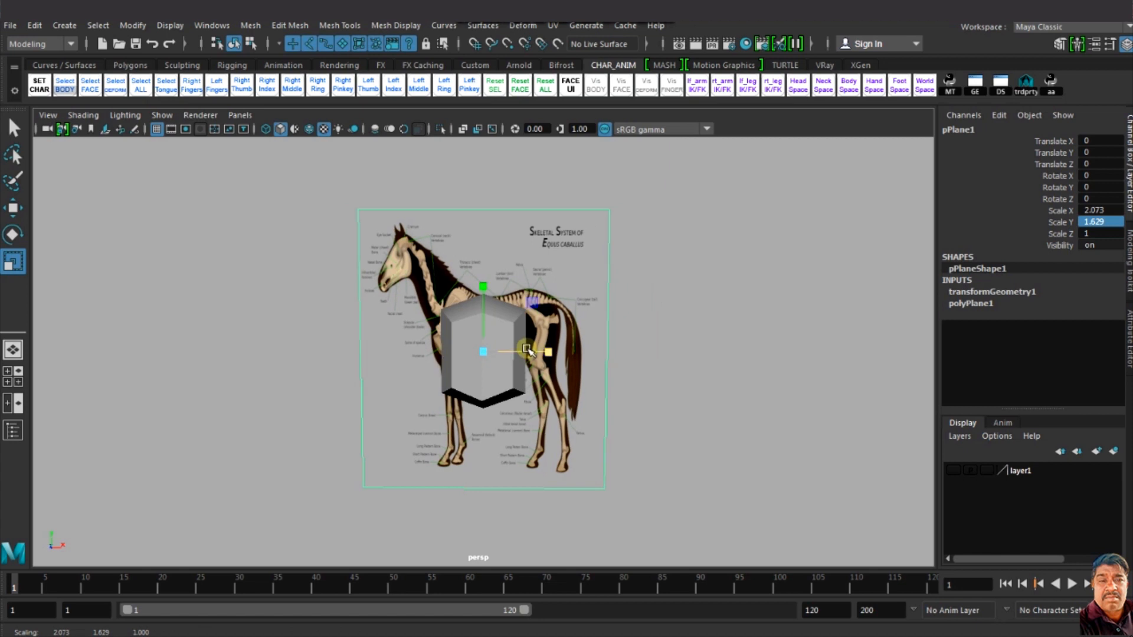
left_click_drag(527, 350, 554, 354)
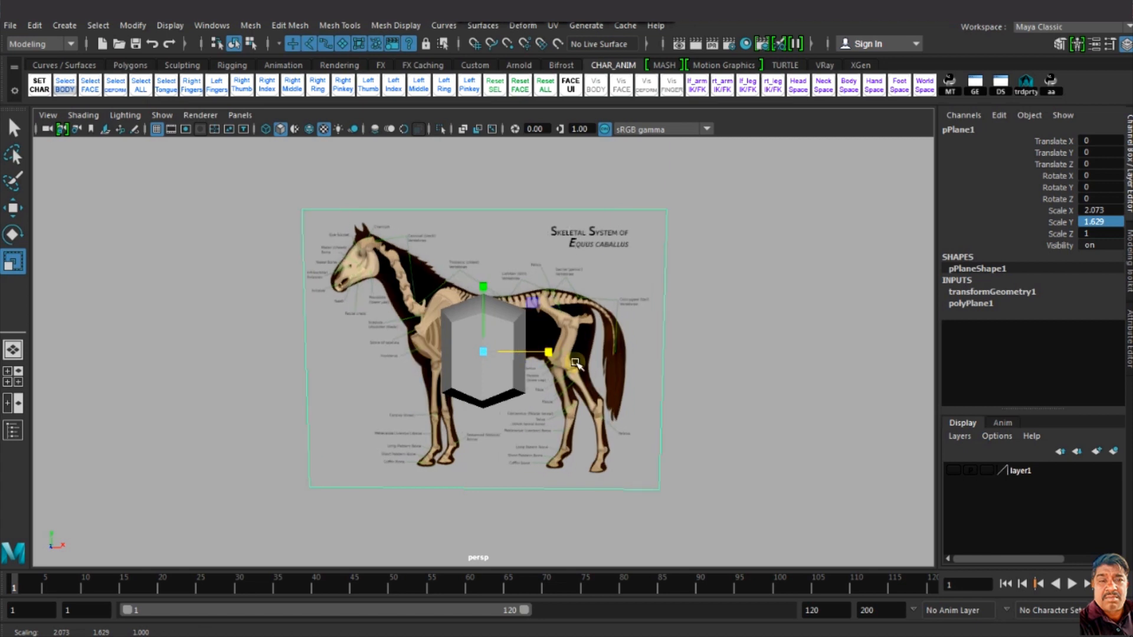
Step: Save the scene as h1 in the W:\youtube\CharacterModeling\horse modeling folder
left_click(10, 26)
left_click(64, 98)
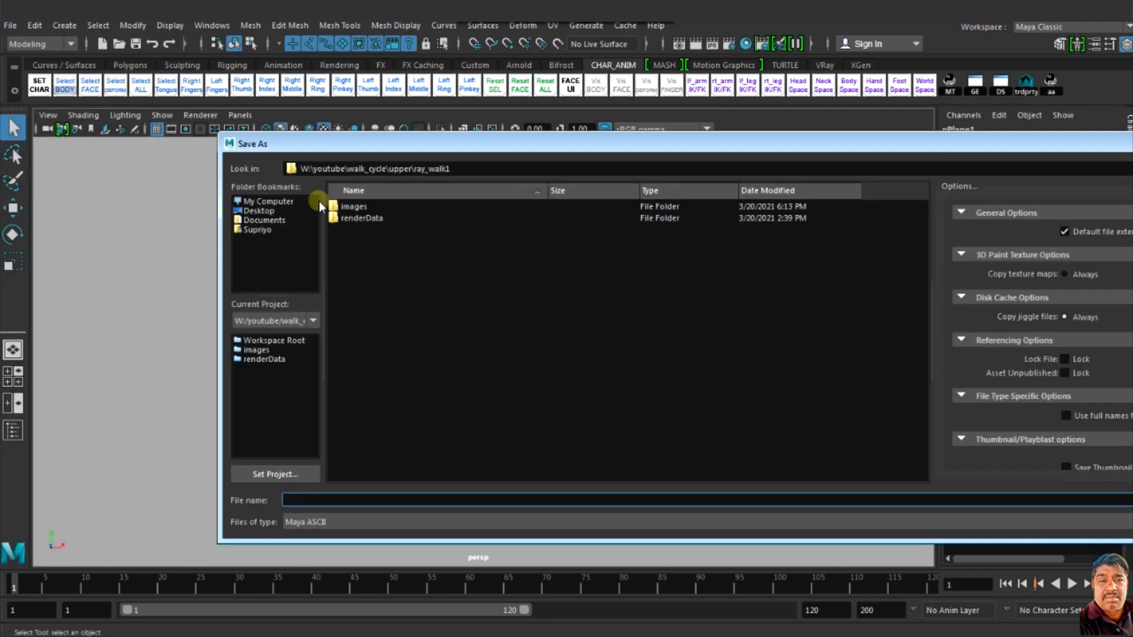
double_click(351, 252)
scroll(371, 394, "down", 15)
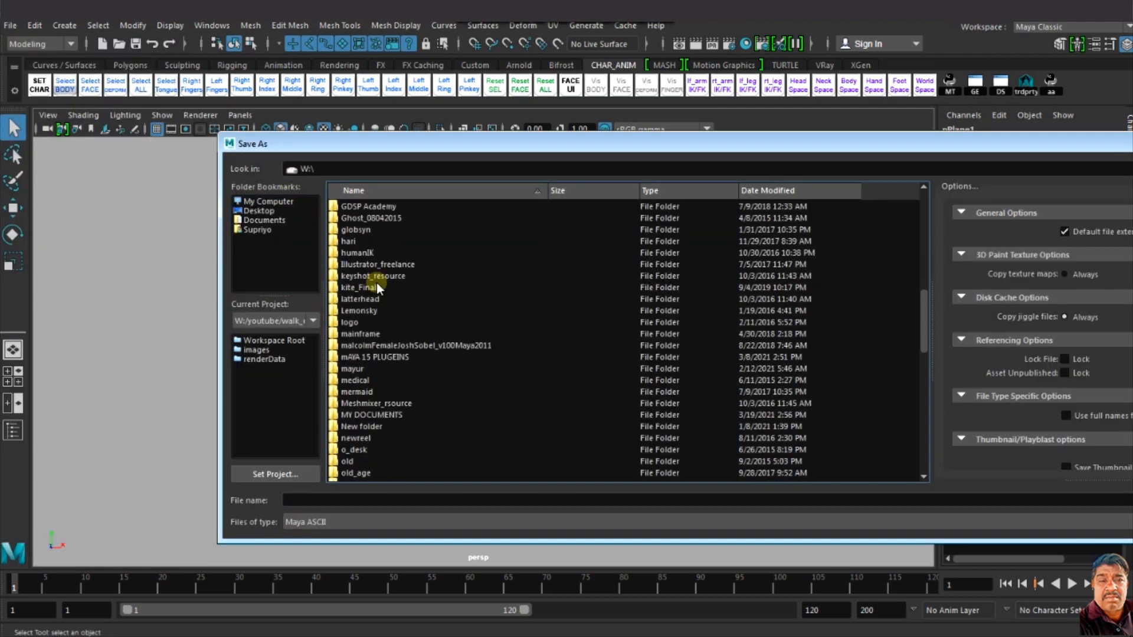
double_click(352, 462)
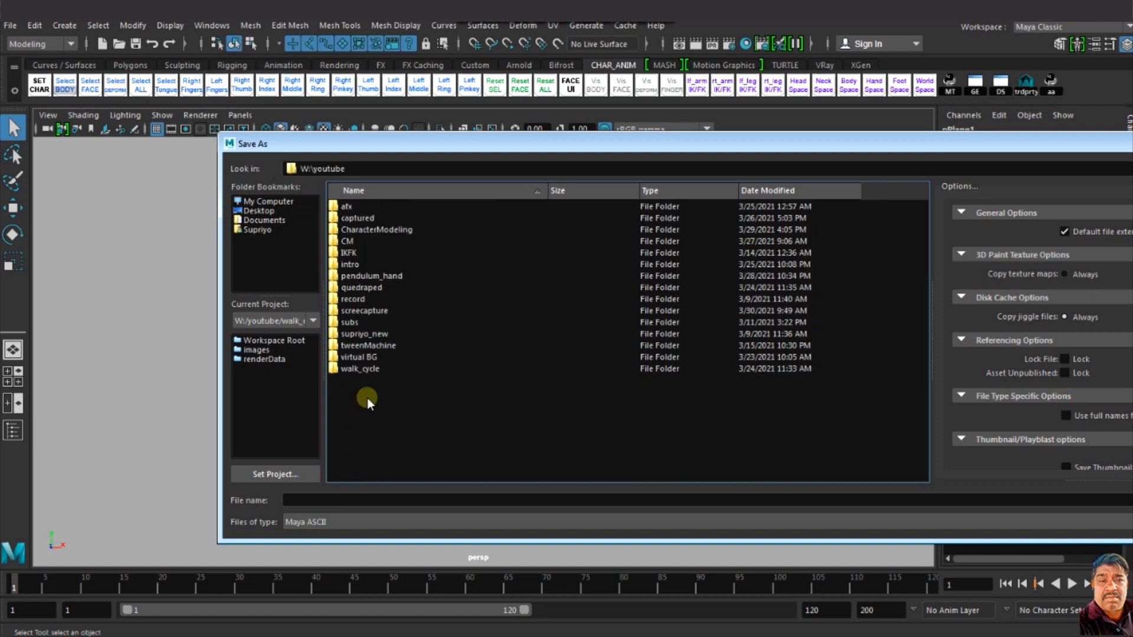
double_click(357, 230)
double_click(370, 241)
left_click(333, 501)
type("h1")
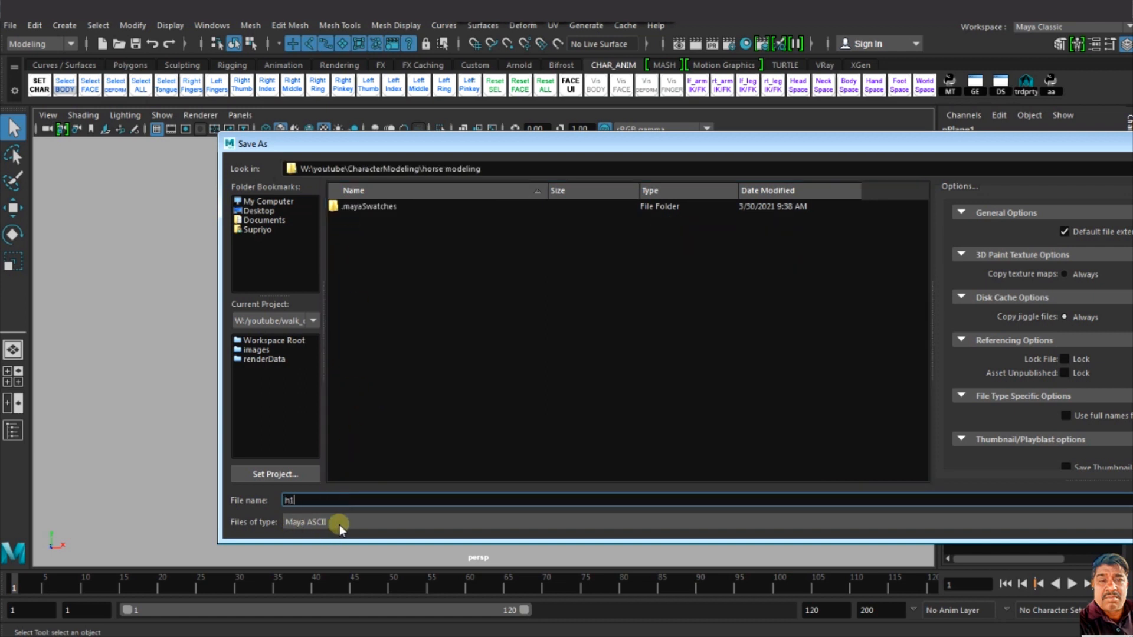
key("Return")
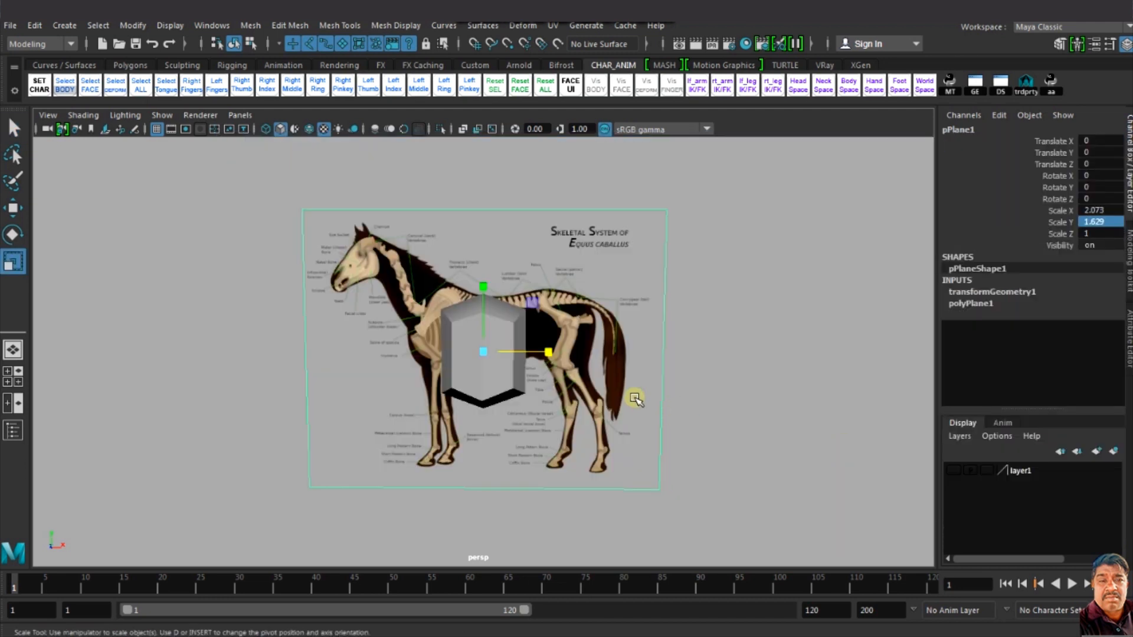
key("alt+Tab")
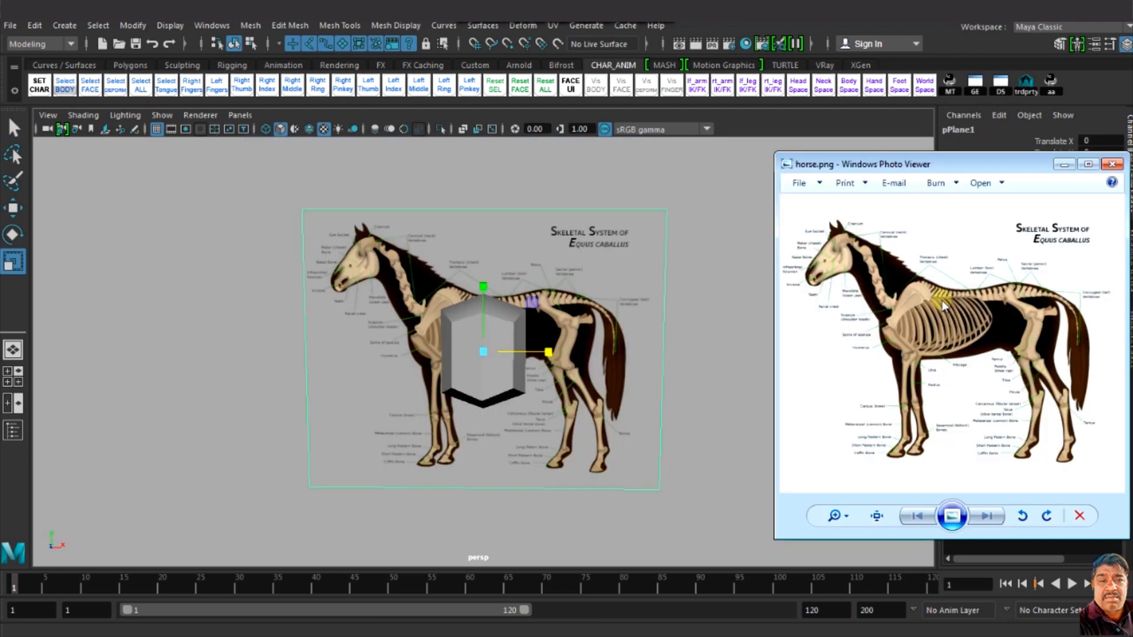
left_click(529, 425)
left_click(494, 376)
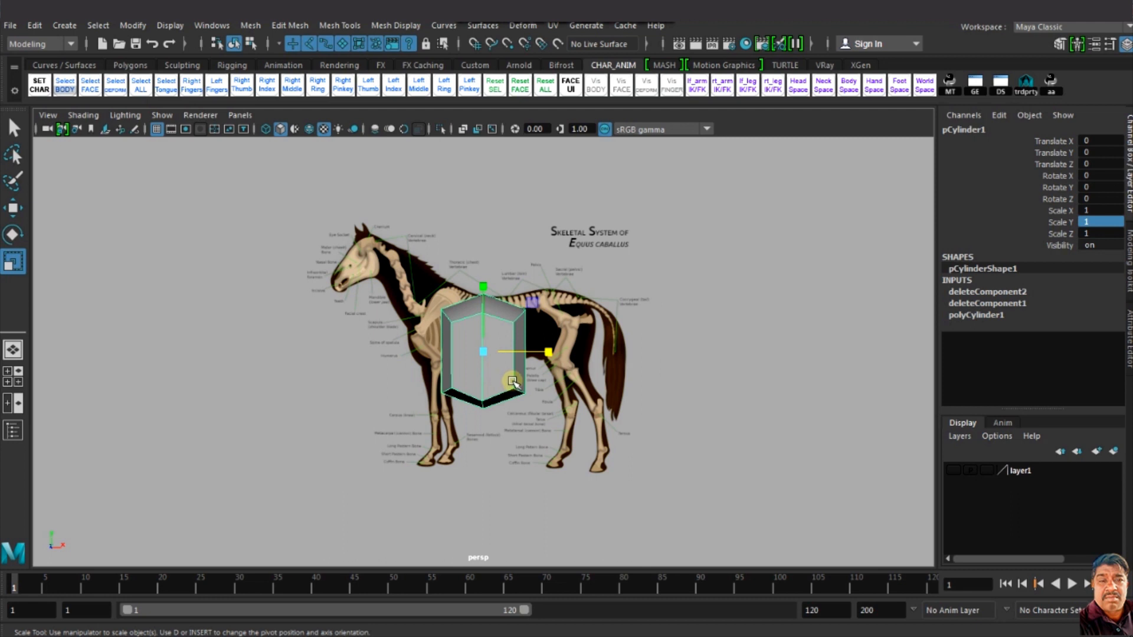
Step: Put the horse reference plane on a new display layer and set that layer to reference mode (R)
left_click(550, 359)
left_click(1112, 452)
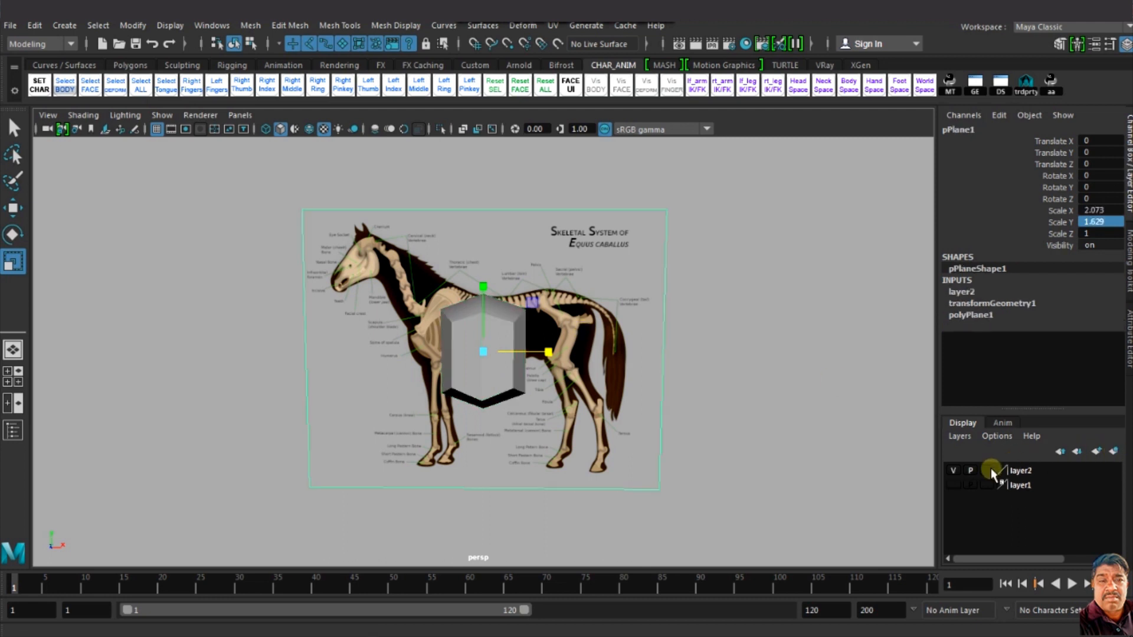
left_click(690, 347)
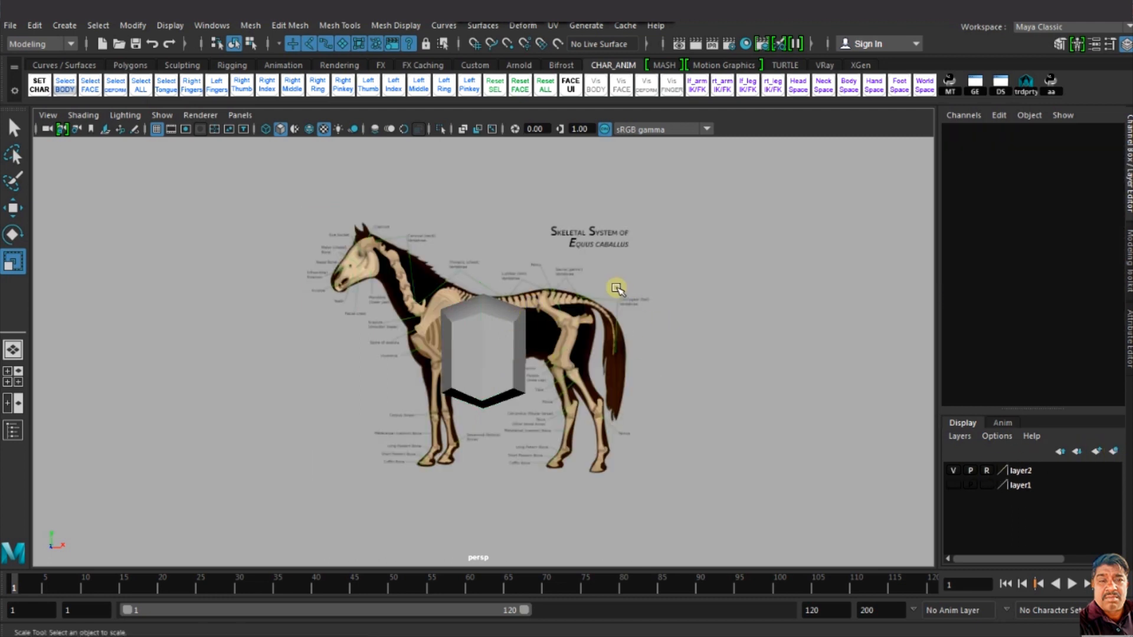
Step: Lay the cylinder horizontally along the horse's torso by setting its Rotate Z to 90
left_click(519, 354)
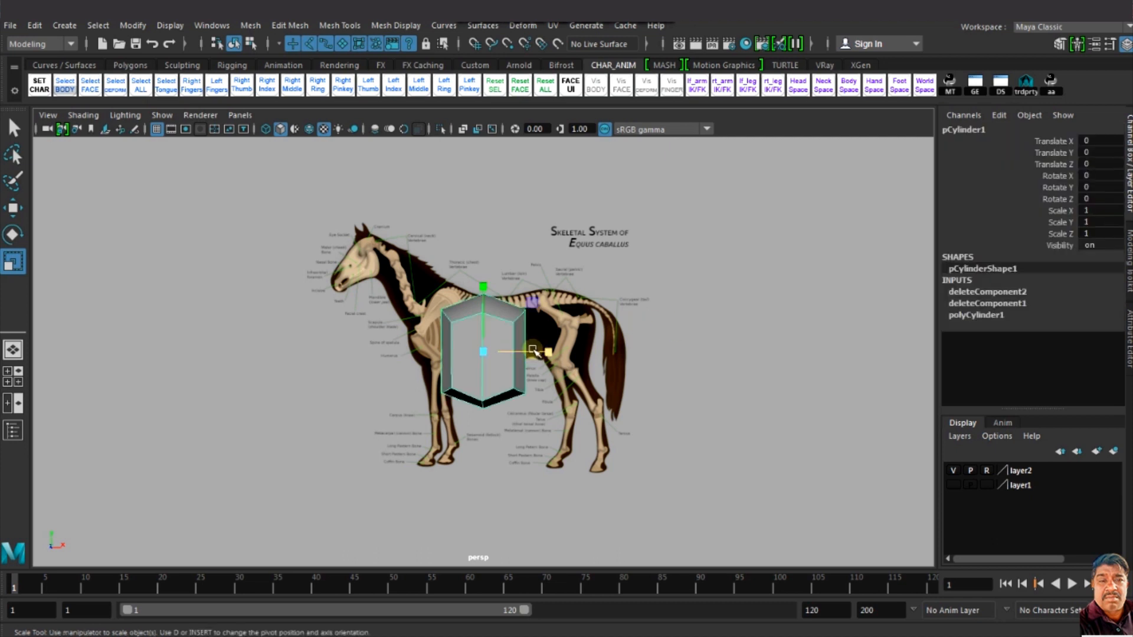
key("e")
left_click_drag(531, 334, 473, 272)
left_click(1108, 200)
type("90")
key("Return")
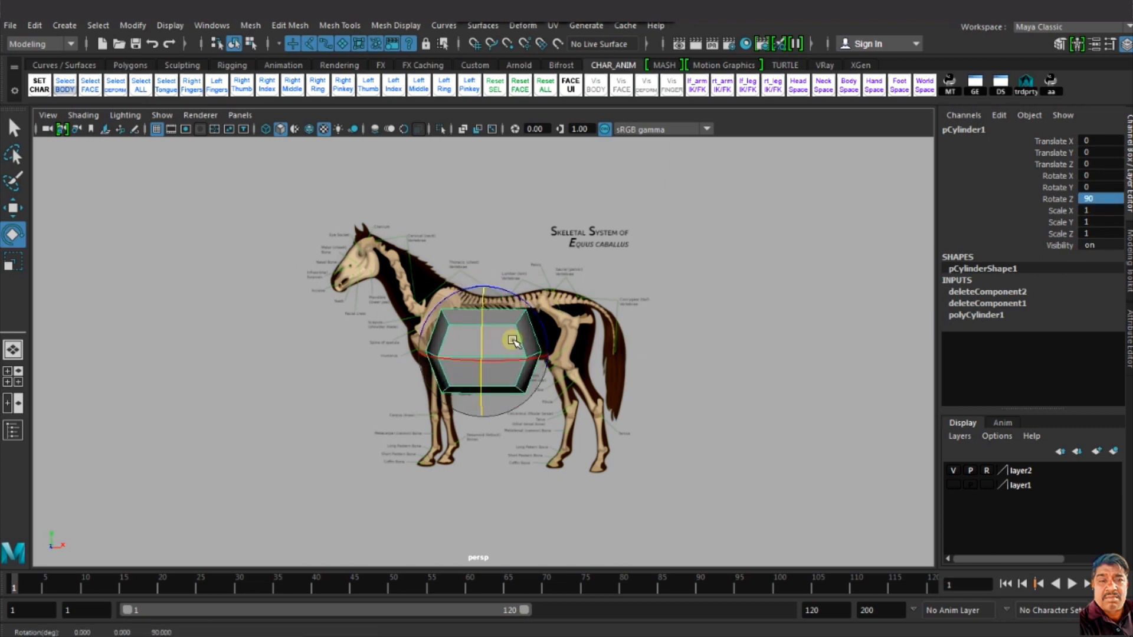
Step: Move the cylinder over the horse's ribcage, to about Translate X 0.61 and Translate Y 0.537
key("w")
left_click_drag(484, 277, 482, 253)
left_click_drag(544, 325, 571, 324)
Step: Move the cylinder's end vertices out toward the horse's shoulder, belly and rump, and display the mesh in smooth preview
right_click_drag(469, 315, 413, 247)
left_click(451, 292)
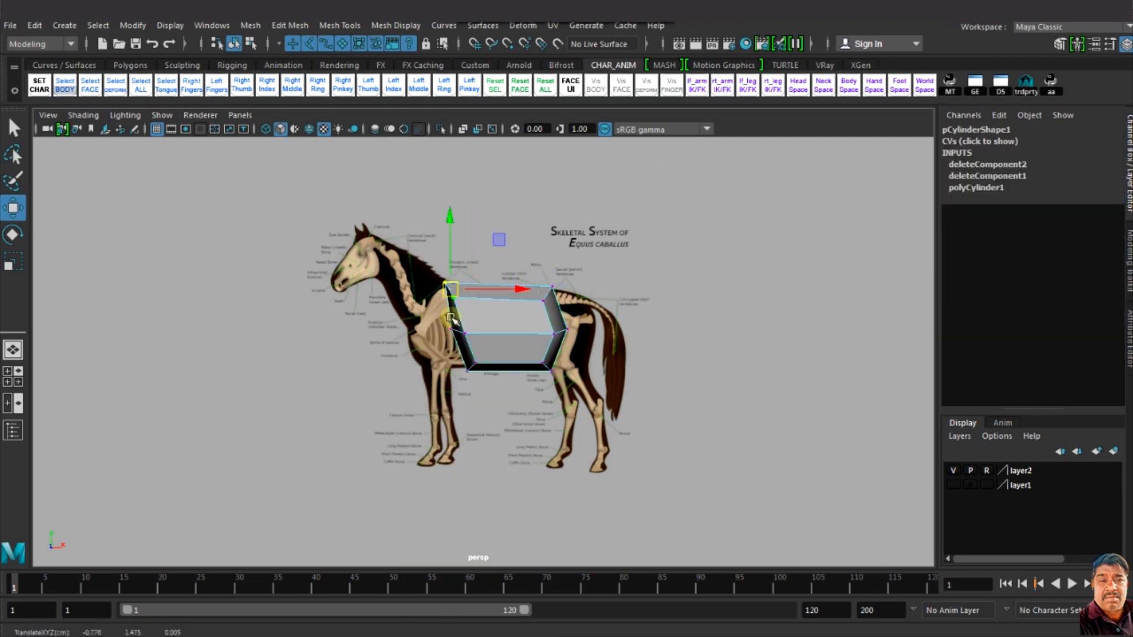
left_click_drag(470, 336, 470, 366)
left_click(468, 370)
left_click_drag(518, 270, 565, 317)
left_click_drag(547, 293, 583, 341)
left_click_drag(561, 332, 596, 323)
left_click(542, 364)
left_click_drag(541, 365, 590, 358)
key("3")
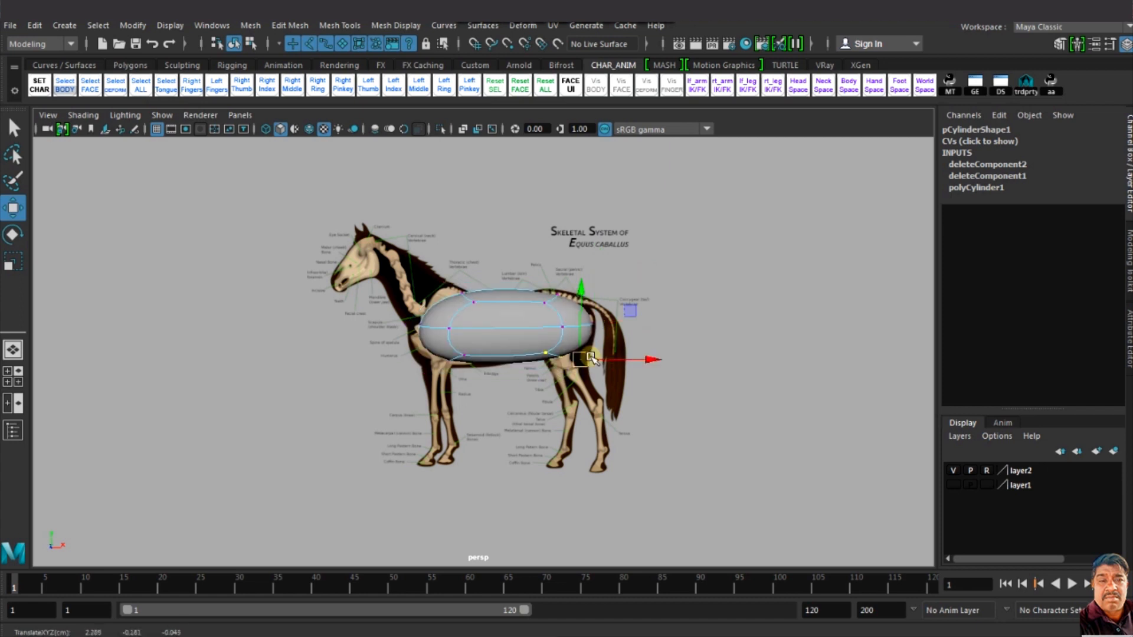
Step: Refine the smoothed body by moving its lower front and chest vertices forward and adjusting the vertices near the withers and rump
left_click(430, 364)
left_click_drag(464, 366, 442, 376)
left_click_drag(459, 339, 475, 287)
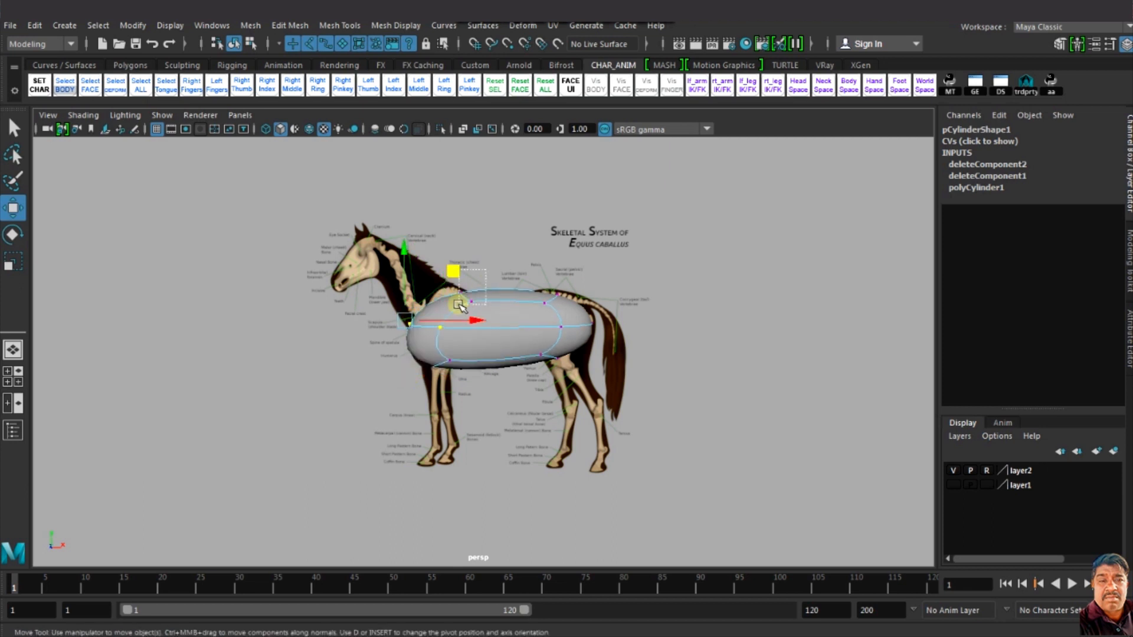
left_click(564, 300)
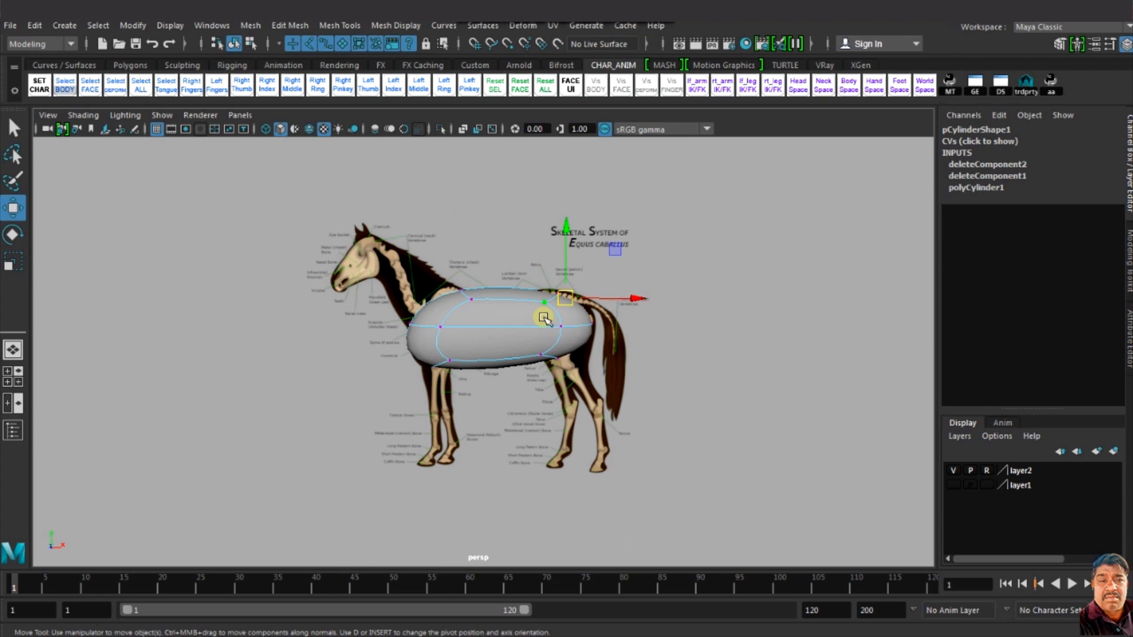
Step: Turn on X-ray display and insert two vertical edge loops around the middle of the body with Multi-Cut
left_click(462, 130)
scroll(525, 238, "up", 3)
right_click_drag(526, 238, 508, 324)
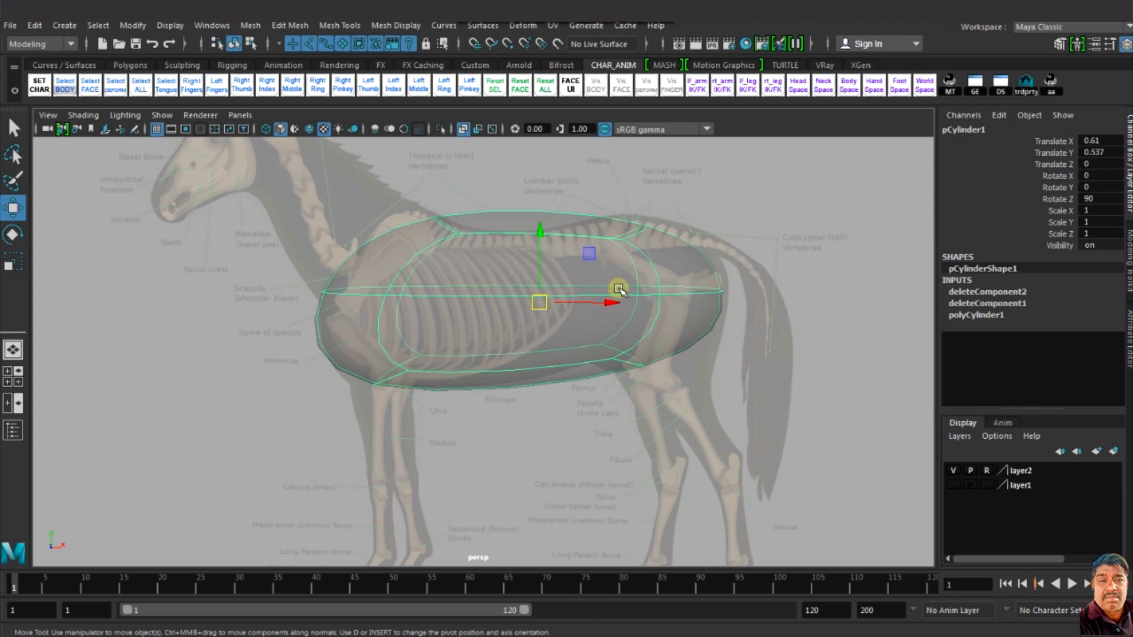
right_click_drag(506, 225, 435, 226, "shift")
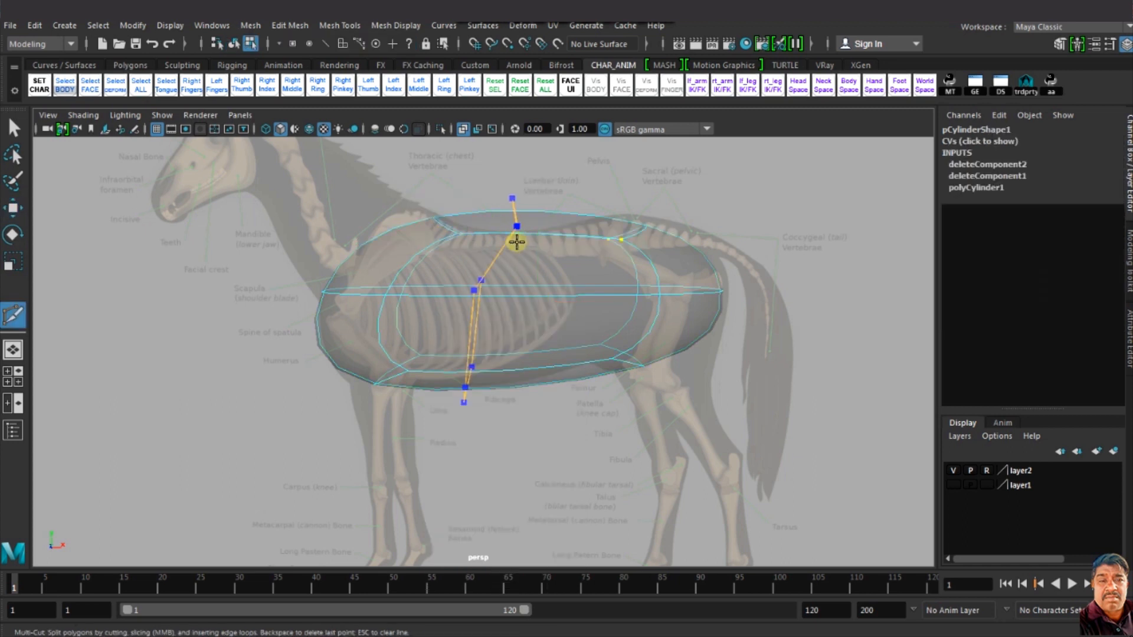
left_click(519, 241, "ctrl")
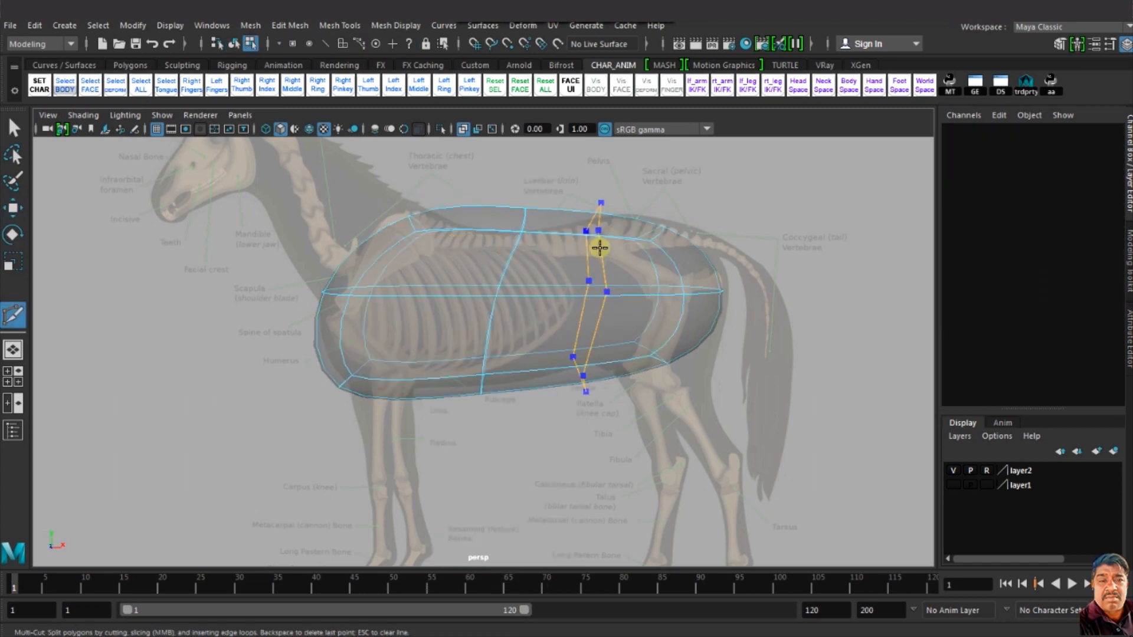
left_click(595, 247, "ctrl")
key("w")
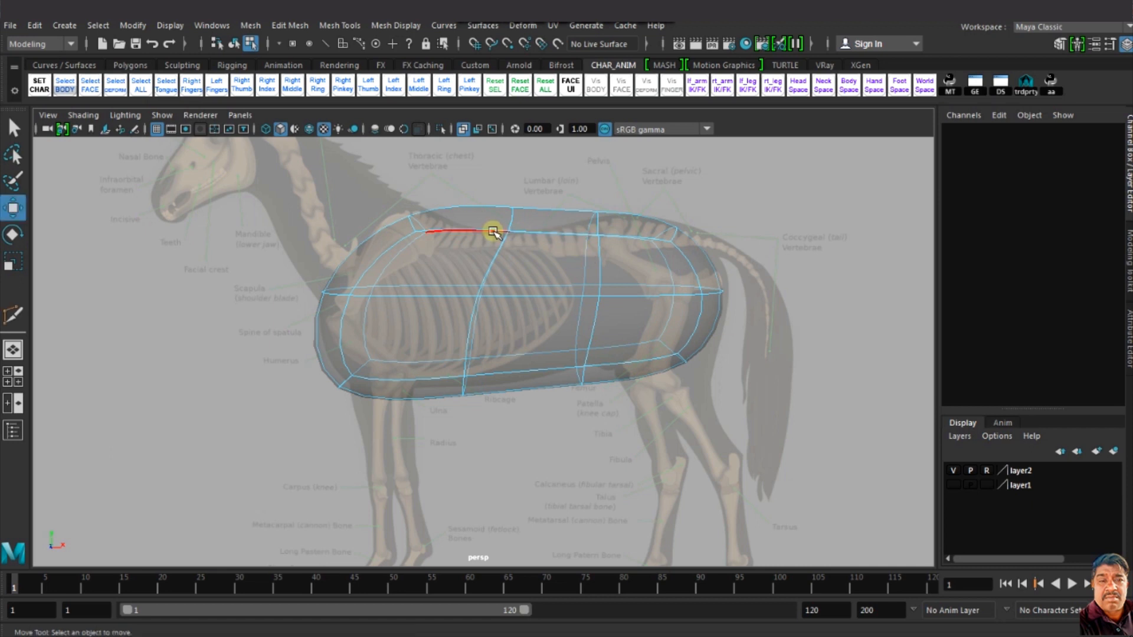
Step: Move the withers, front loop and lower chest vertices of the body to follow the skeleton's back and belly outline
right_click_drag(491, 235, 425, 222)
left_click(417, 218)
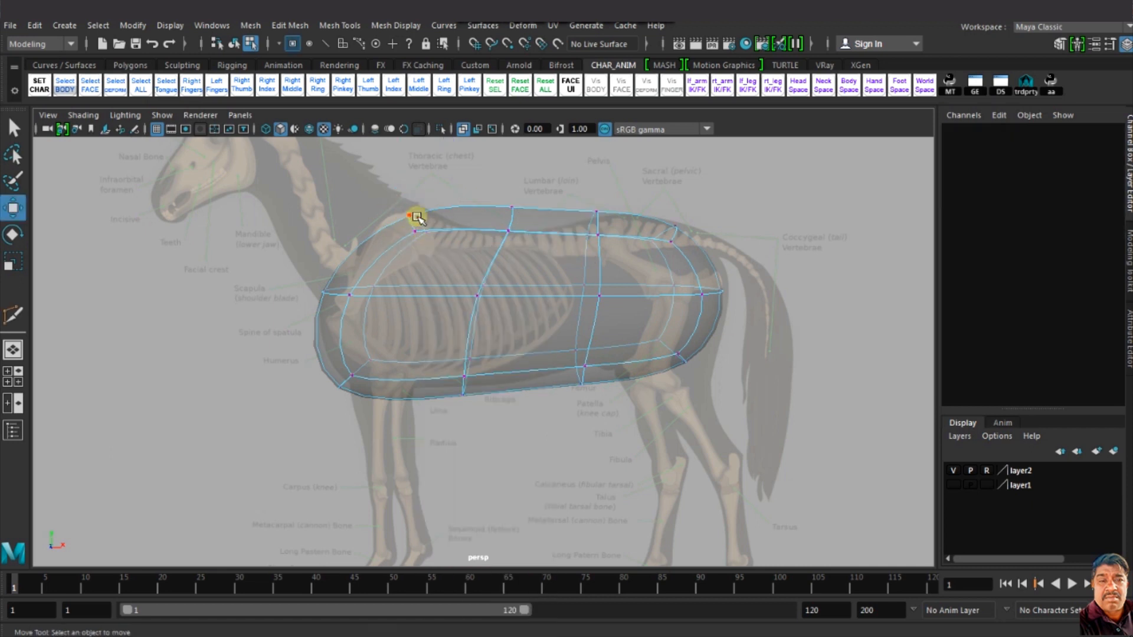
left_click_drag(401, 193, 384, 197)
left_click_drag(496, 184, 490, 307)
left_click_drag(481, 286, 476, 284)
left_click_drag(448, 344, 494, 404)
left_click_drag(462, 396, 474, 379)
left_click_drag(331, 351, 343, 386)
Step: In the front view, adjust the withers, chest and lower chest vertices to match the front contour of the horse
key("space")
key("space")
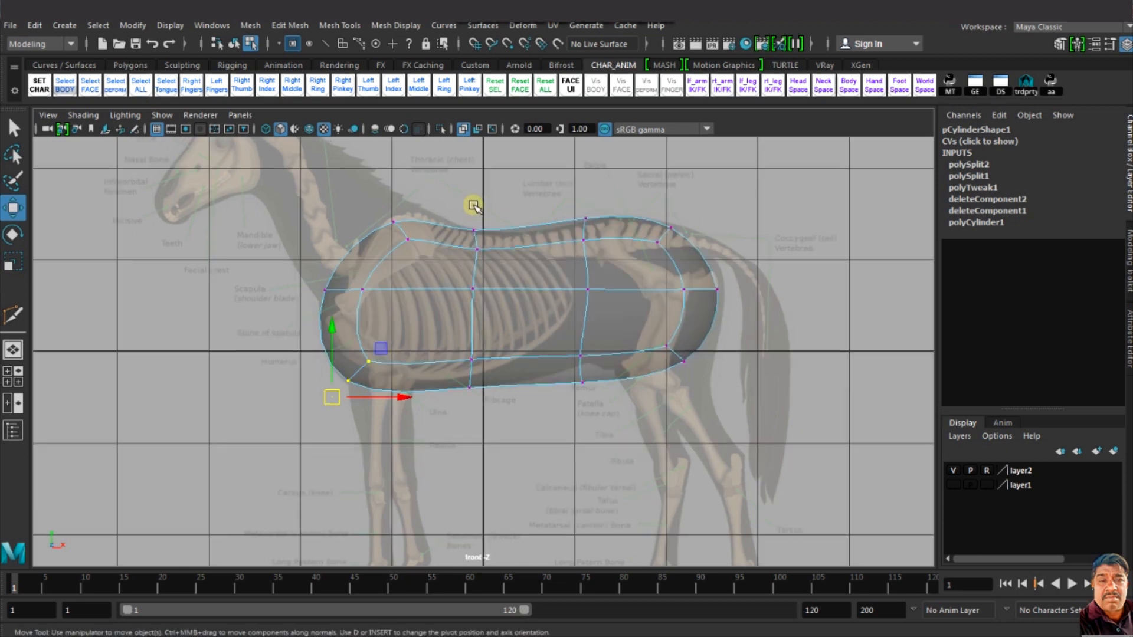
left_click_drag(415, 256, 416, 256)
left_click_drag(405, 210, 406, 192)
mouse_move(311, 273)
left_mouse_down()
mouse_move(377, 308)
mouse_move(325, 282)
left_mouse_up()
left_click_drag(335, 338, 336, 390)
Step: Move the rear edge loop's back, side and belly vertices forward to fit the horse's loin and belly
left_click_drag(548, 206, 610, 230)
left_click_drag(592, 206, 533, 340)
left_click(575, 241)
left_click_drag(551, 357, 597, 397)
left_click_drag(577, 384, 491, 373)
left_click_drag(529, 327, 566, 341)
Step: Shape the rear of the body by moving its lower, upper and end vertices to the horse's rump outline
left_click_drag(663, 352, 716, 372)
left_click_drag(651, 219, 667, 235)
left_click_drag(680, 211, 665, 188)
left_click_drag(703, 276, 727, 299)
mouse_move(736, 286)
left_mouse_down()
mouse_move(700, 304)
mouse_move(716, 297)
left_mouse_up()
mouse_move(639, 239)
left_mouse_down()
mouse_move(658, 252)
mouse_move(656, 233)
left_mouse_up()
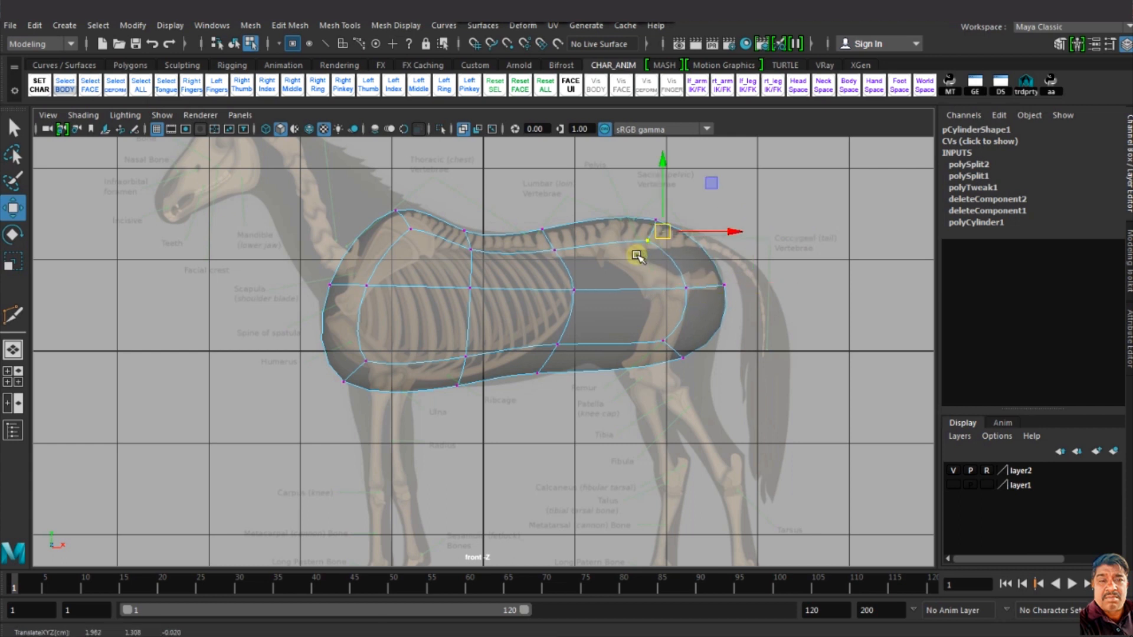
Step: Turn off X-ray display and shift the belly vertices of both middle edge loops toward the hind legs
left_click(473, 127)
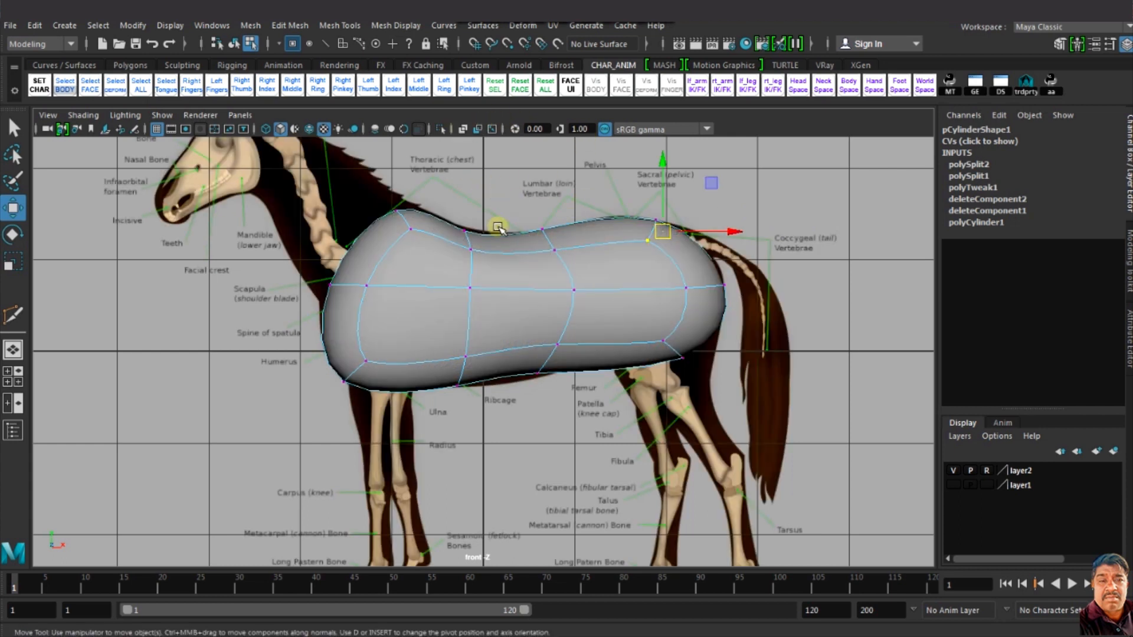
left_click(538, 374)
left_click_drag(500, 384, 564, 372)
left_click_drag(454, 373, 556, 392)
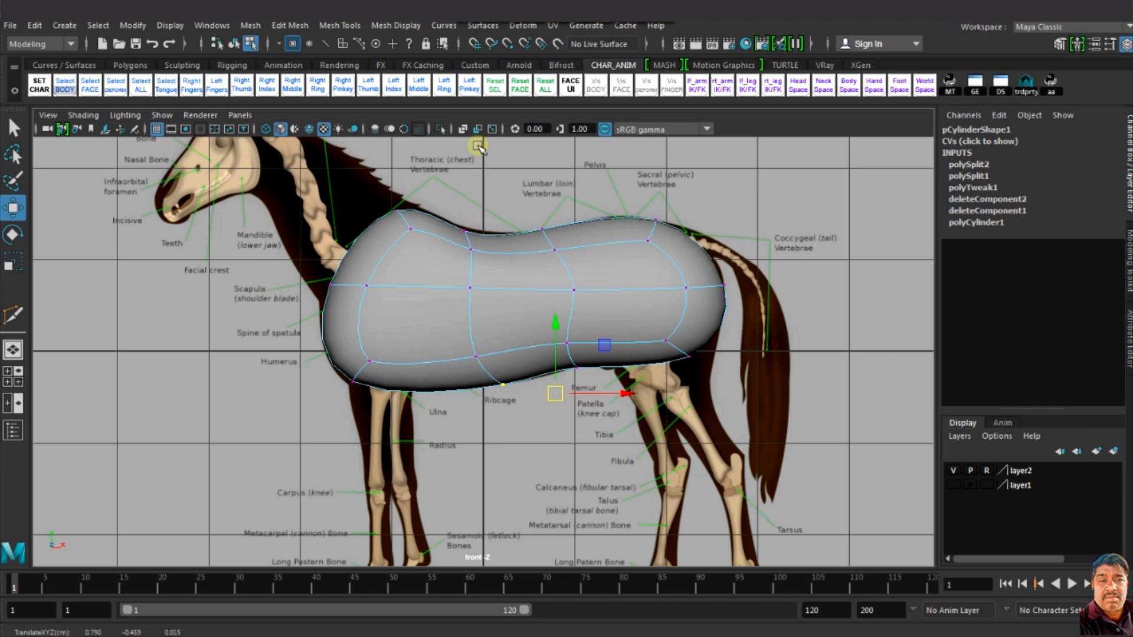
Step: With X-ray display on, move the front loop's belly vertices back and fine-tune the vertices at the back and withers
left_click(463, 129)
left_click_drag(462, 350, 572, 371)
left_click(464, 232)
left_click_drag(465, 232, 466, 229)
left_click(396, 210)
left_click_drag(394, 185, 397, 184)
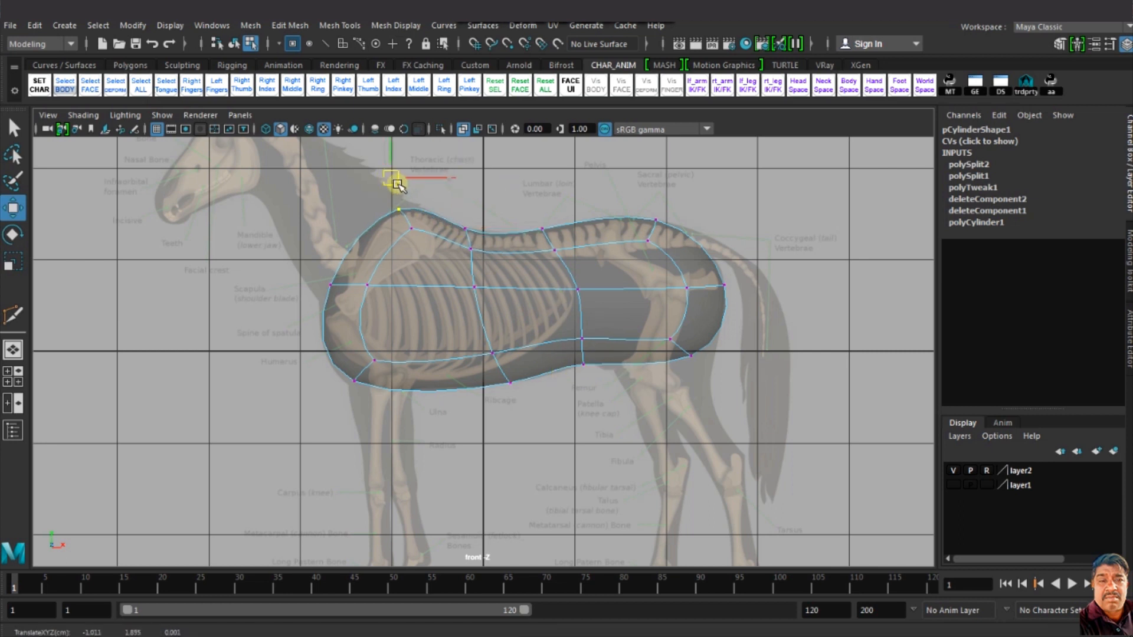
Step: Turn off X-ray display and, in the perspective view, scale the rear middle edge loop across the body's width
left_click(464, 130)
left_click(242, 115)
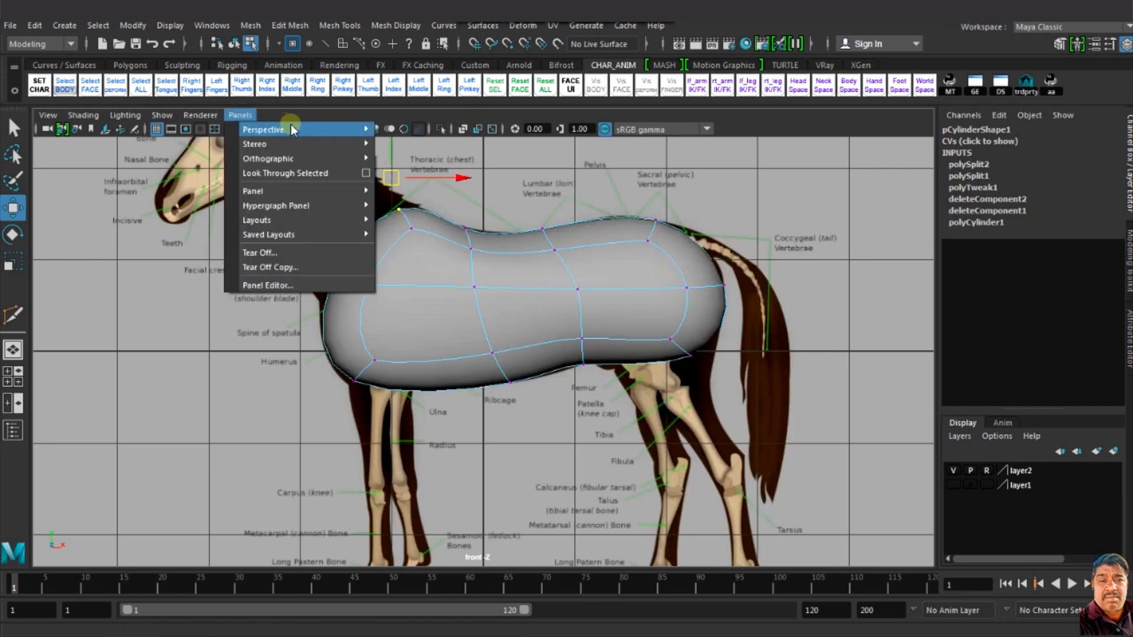
mouse_move(292, 126)
left_click(399, 130)
mouse_move(488, 253)
left_mouse_down("alt")
mouse_move(708, 287)
mouse_move(324, 336)
mouse_move(466, 362)
left_mouse_up("alt")
right_click_drag(466, 362, 468, 206)
double_click(455, 390)
left_click_drag(470, 390, 600, 397, "alt")
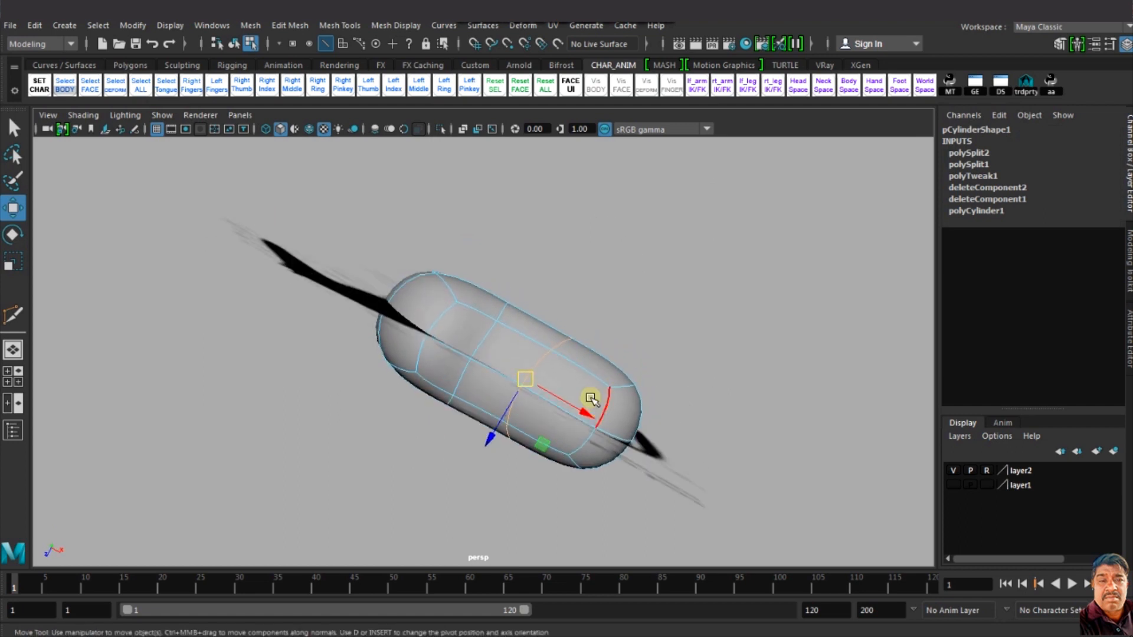
key("r")
left_click_drag(488, 431, 369, 339)
Step: Return the body mesh to object mode and assign a new Phong material to it
scroll(416, 367, "up", 4)
scroll(426, 364, "down", 3)
left_click_drag(437, 362, 463, 356, "alt")
right_click_drag(470, 332, 540, 224)
left_click_drag(506, 323, 495, 337, "alt")
right_click_drag(496, 336, 485, 615)
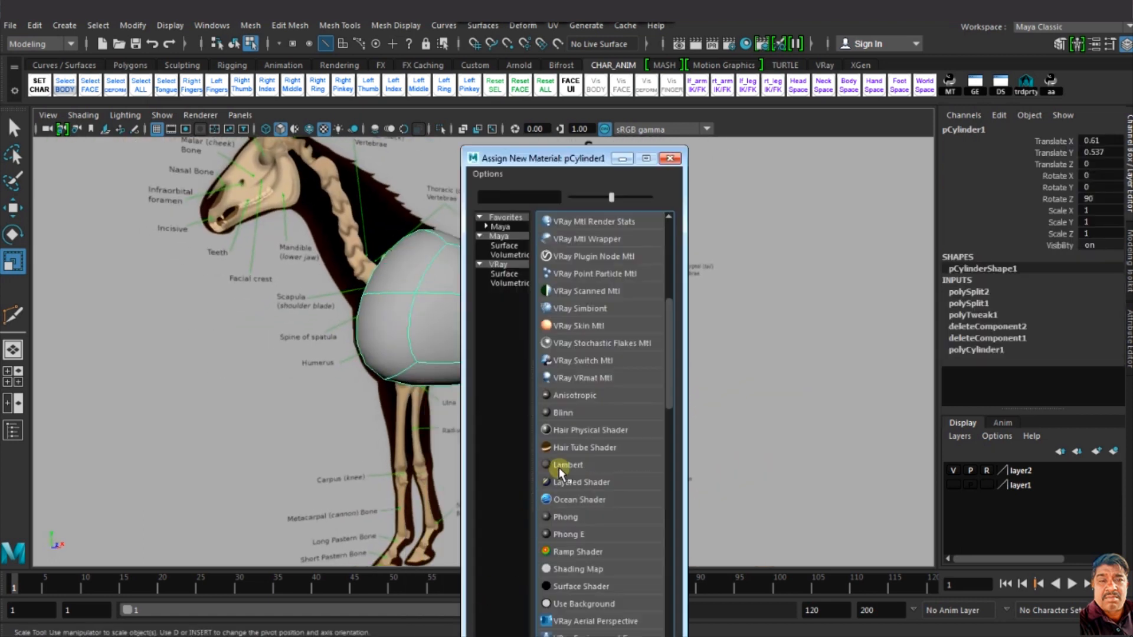
left_click(564, 517)
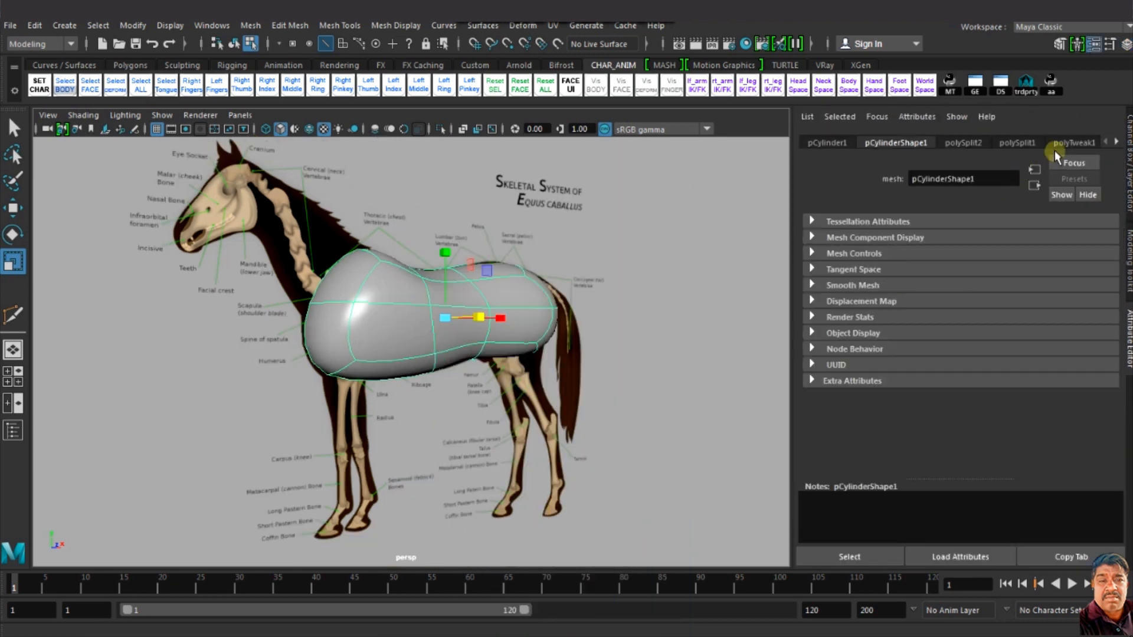
Step: Adjust the specular shading attributes of the body's phong1 material
left_click(1119, 142)
left_click(1091, 144)
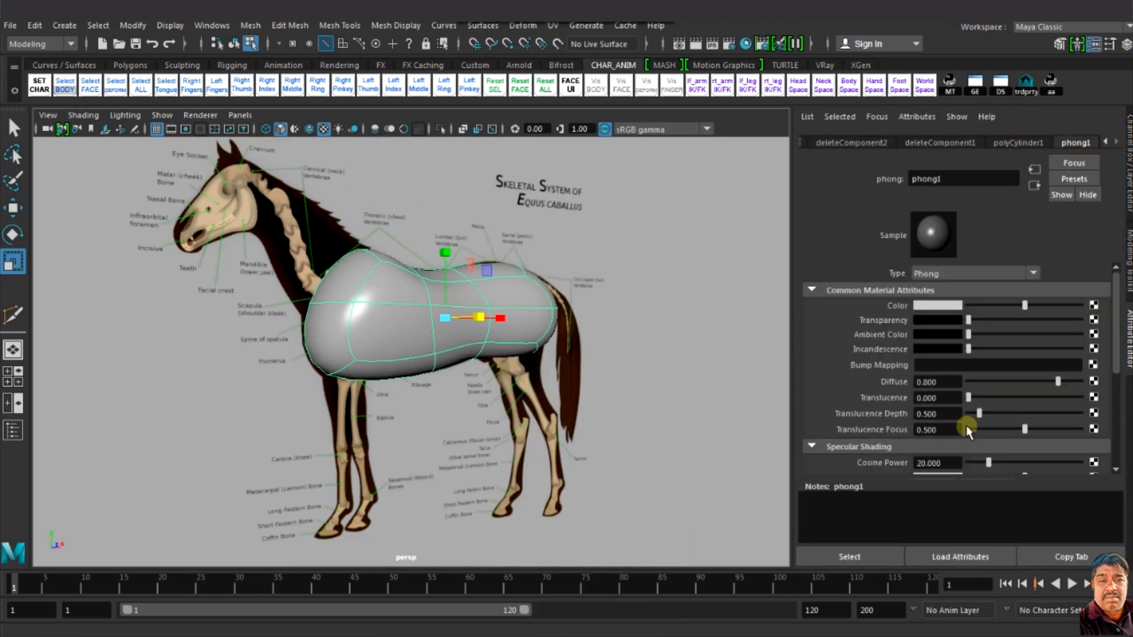
scroll(968, 422, "down", 4)
left_click_drag(1026, 347, 1046, 334)
left_click(1015, 333)
left_click_drag(608, 350, 675, 289, "alt")
scroll(642, 277, "up", 5)
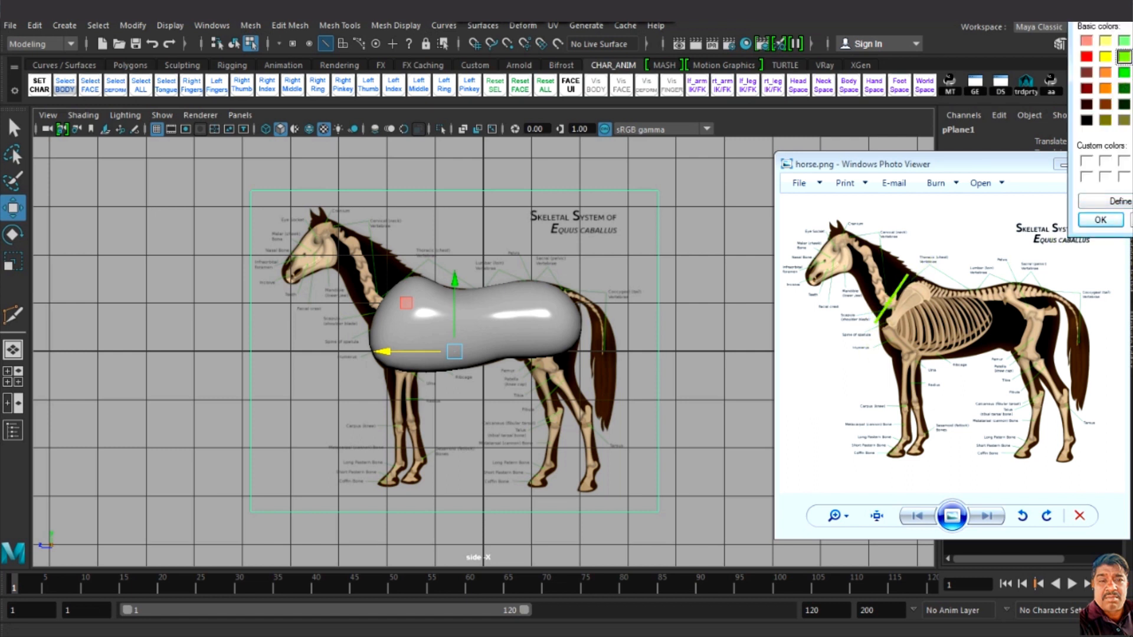
Step: Minimize the horse.png reference image and make layer1 visible to show the spare cylinder
key("Return")
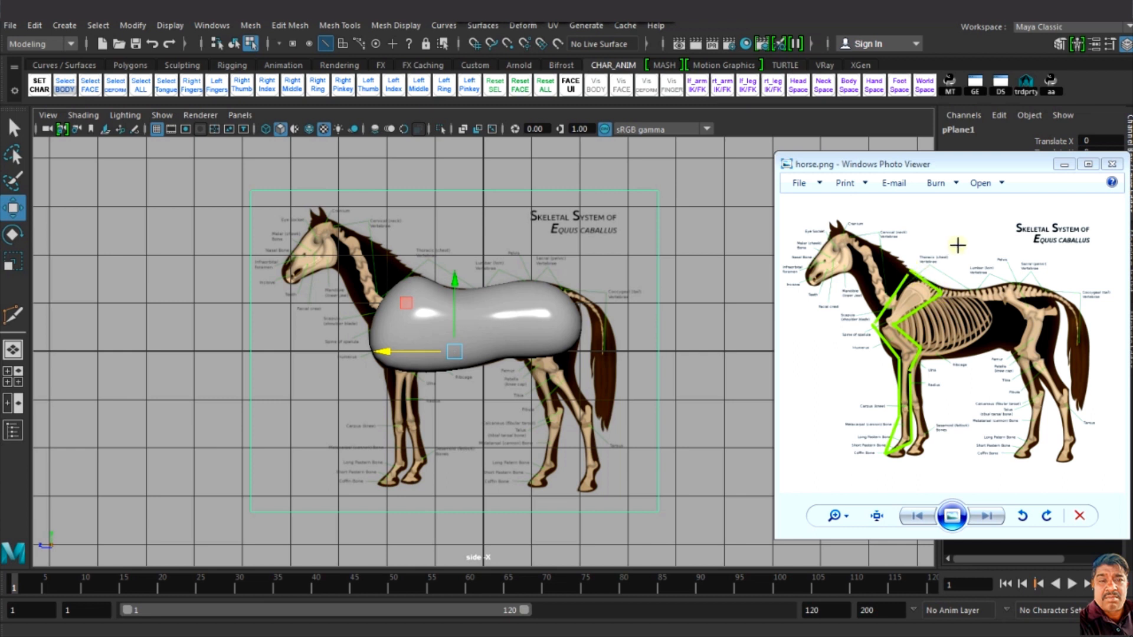
key("Escape")
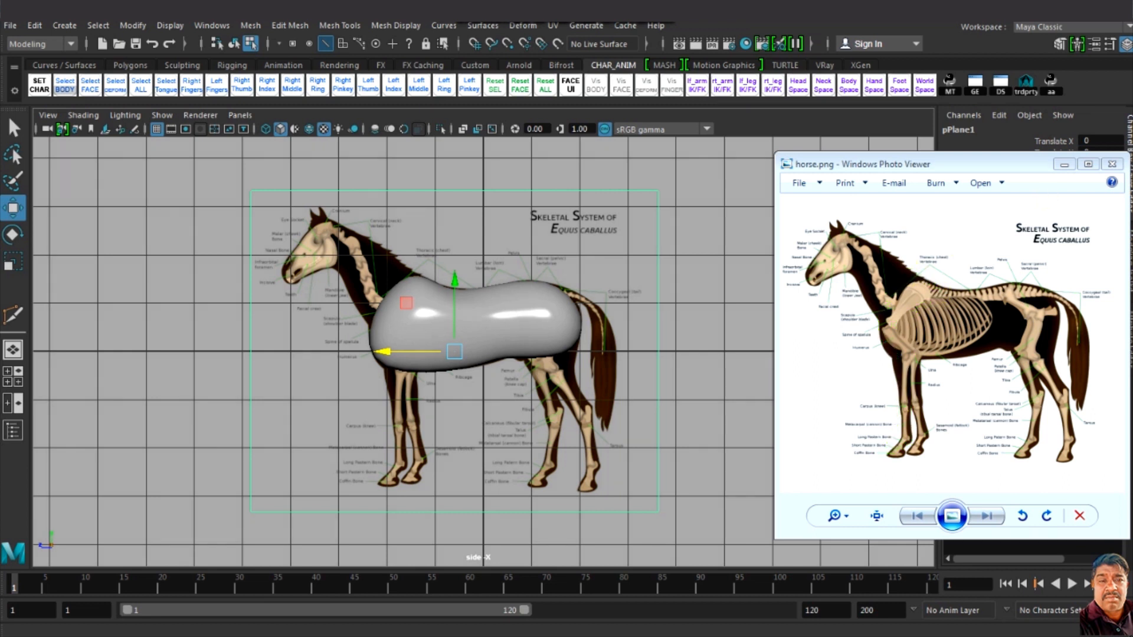
left_click(1061, 164)
left_click(953, 485)
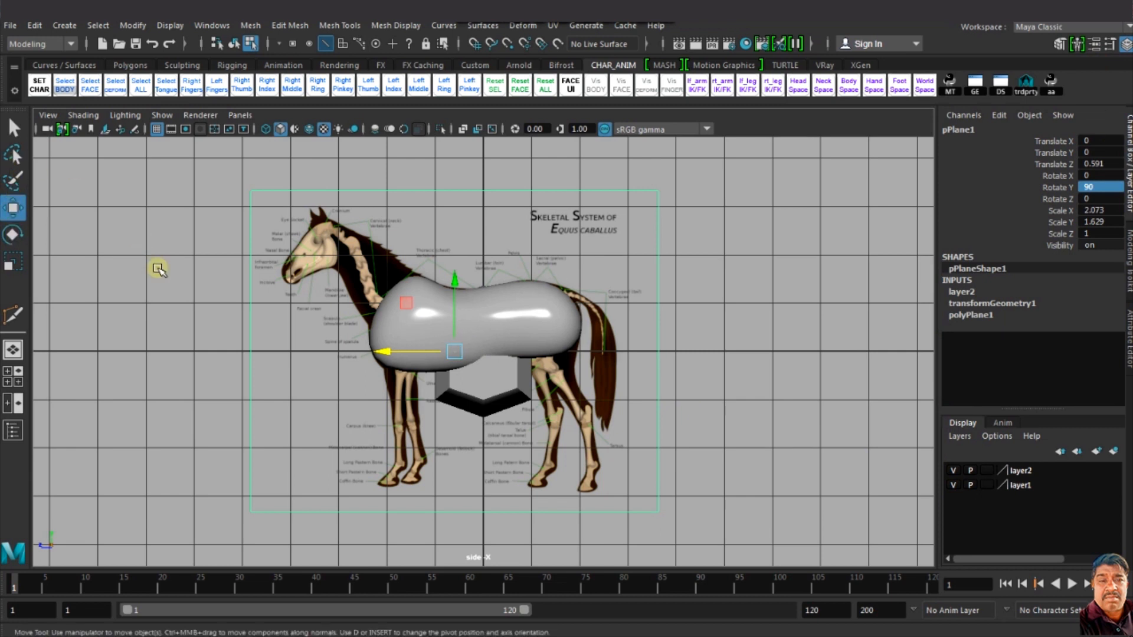
Step: Set layer2 to reference mode and move the spare cylinder along Z to about 1.349, above the front legs
right_click_drag(455, 391, 437, 342)
left_click_drag(405, 352, 621, 351)
left_click(987, 471)
left_click(986, 471)
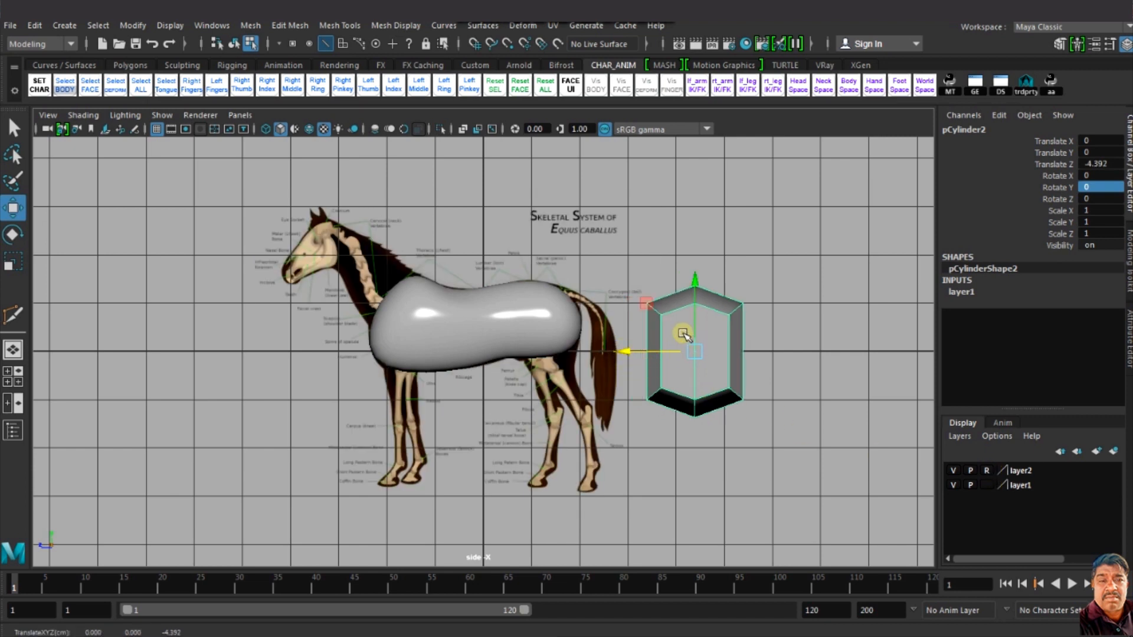
left_click_drag(645, 349, 366, 344)
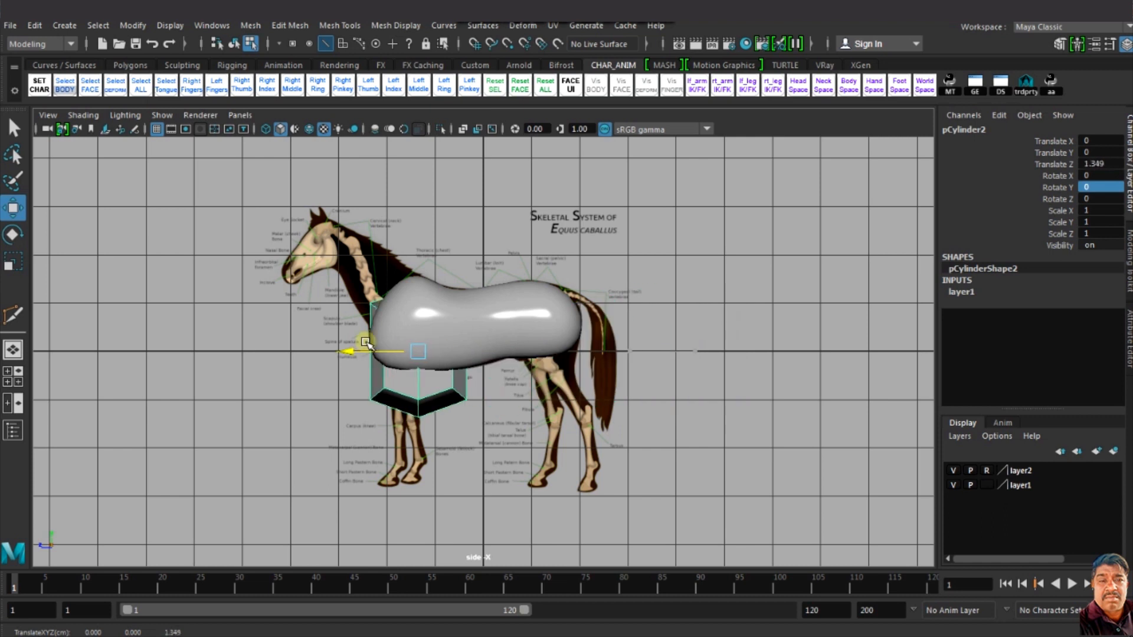
Step: In the perspective view, move the spare cylinder out to the horse's side at about Translate X 1.833 and narrow it
scroll(640, 372, "up", 3)
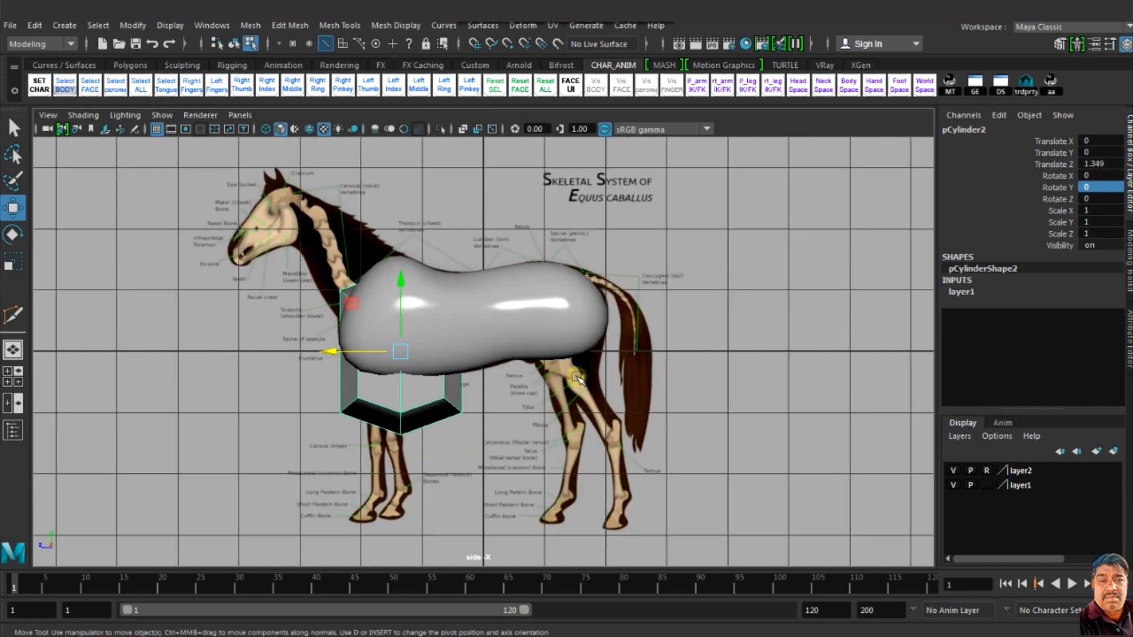
scroll(547, 386, "up", 2)
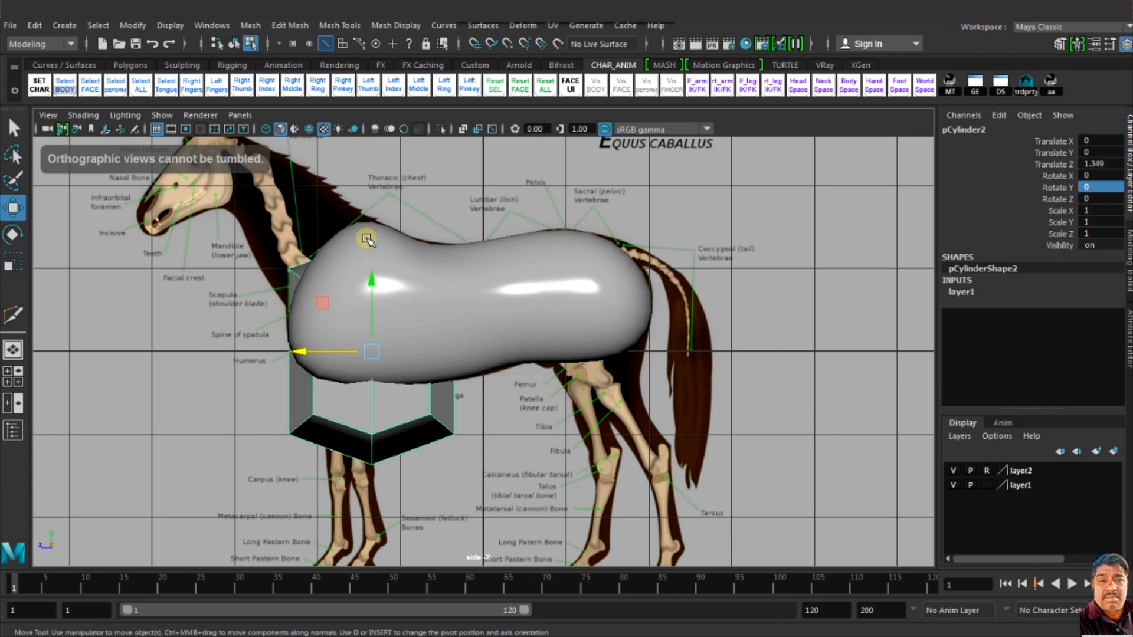
left_click(240, 115)
mouse_move(306, 129)
left_click(416, 131)
left_click_drag(484, 257, 420, 263, "alt")
left_click_drag(531, 357, 371, 366)
key("r")
Step: In the side view with X-ray display on, move the leg cylinder's upper vertices up and outward around the shoulder blade
left_click(241, 115)
mouse_move(323, 157)
left_click(406, 172)
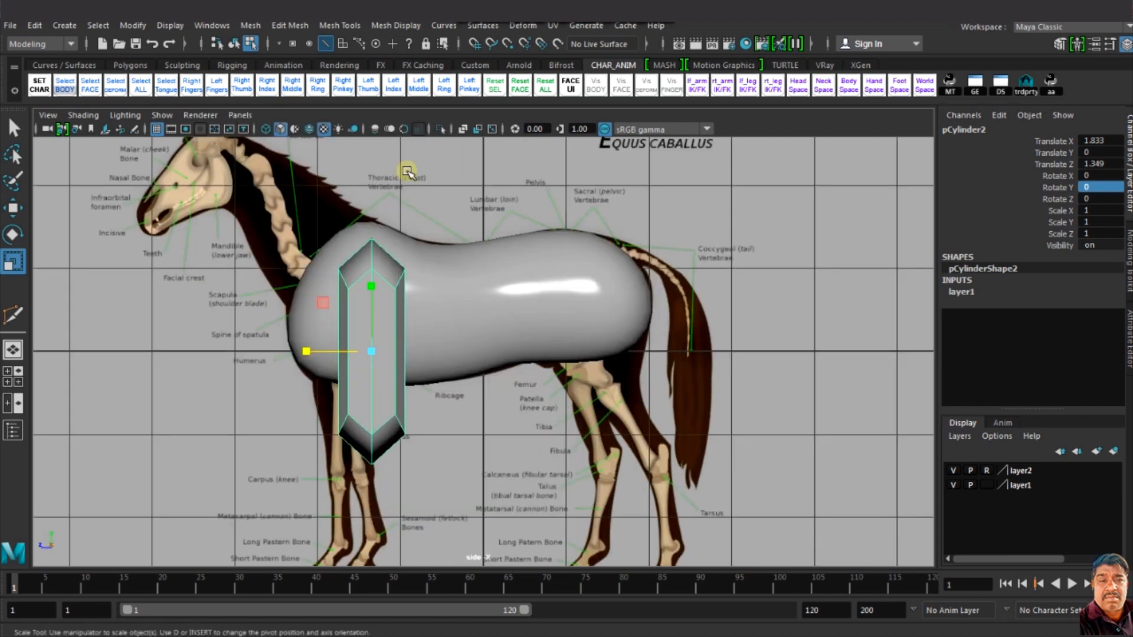
left_click(462, 130)
right_click_drag(386, 236, 365, 246)
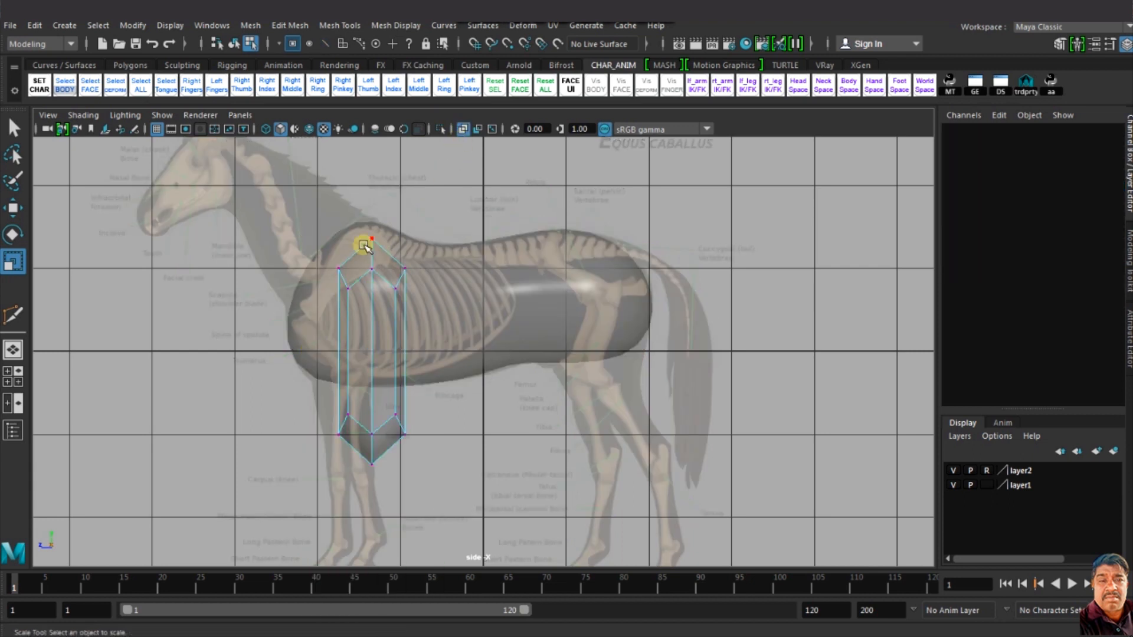
left_click_drag(380, 288, 370, 235)
key("w")
left_click_drag(319, 261, 350, 307)
left_click_drag(343, 278, 412, 274)
left_click_drag(352, 215, 383, 261)
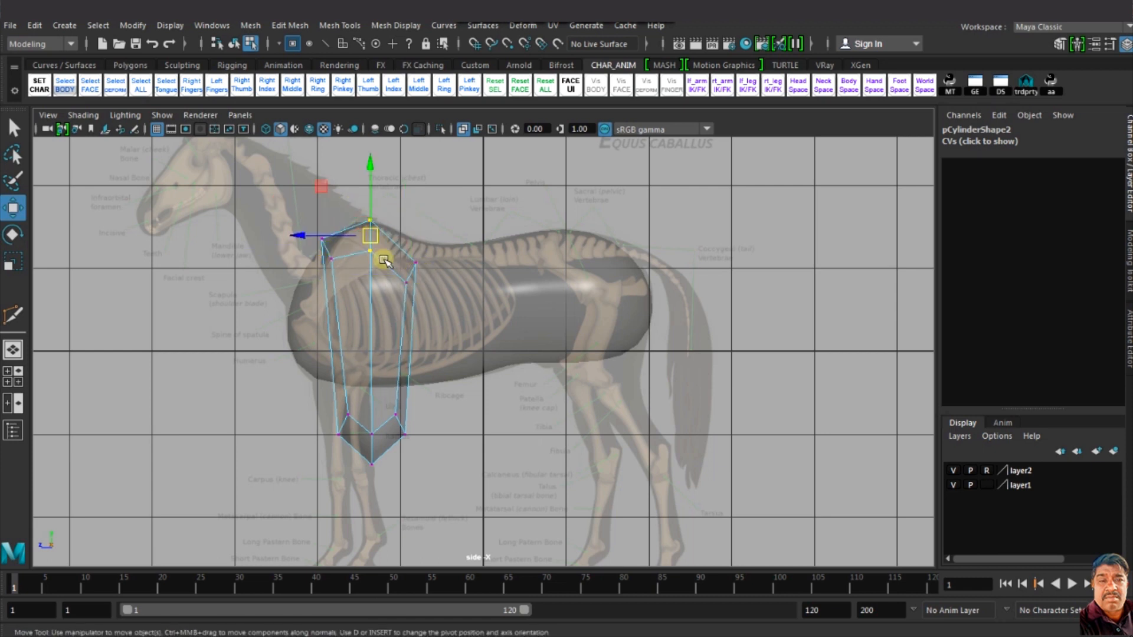
Step: Rotate and reposition the leg cylinder's top vertices to follow the slope of the shoulder
key("e")
left_click_drag(435, 222, 399, 262)
key("w")
left_click_drag(313, 230, 329, 251)
key("e")
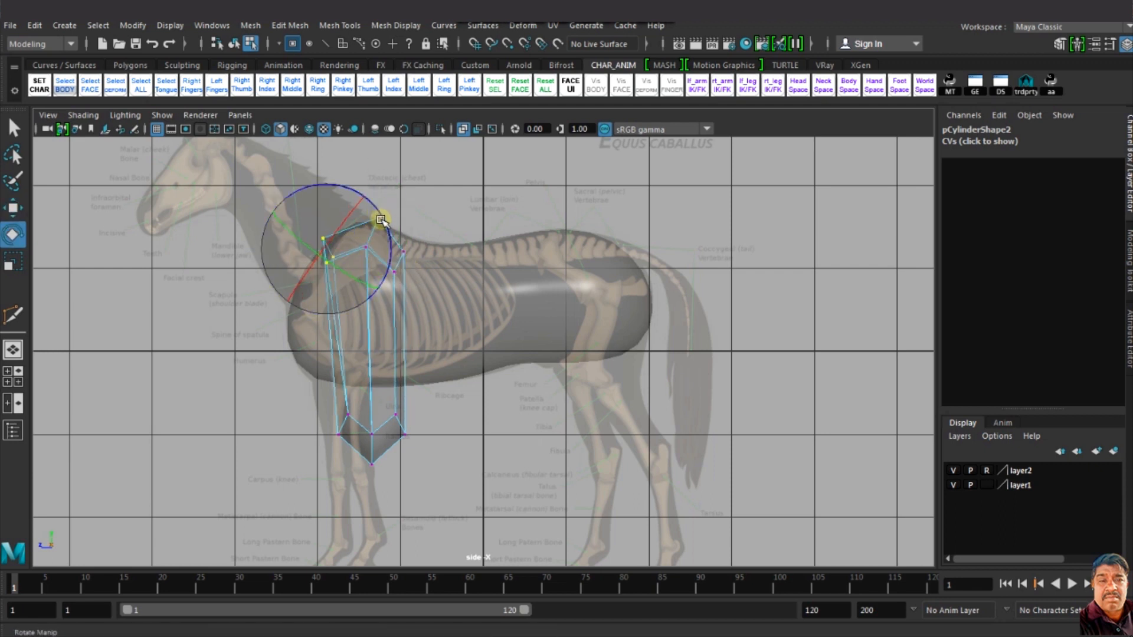
left_click_drag(383, 220, 377, 291)
Step: Move the leg cylinder's bottom vertices down and forward to the front hoof
middle_click_drag(468, 233, 573, 118, "alt")
left_click_drag(420, 282, 519, 407)
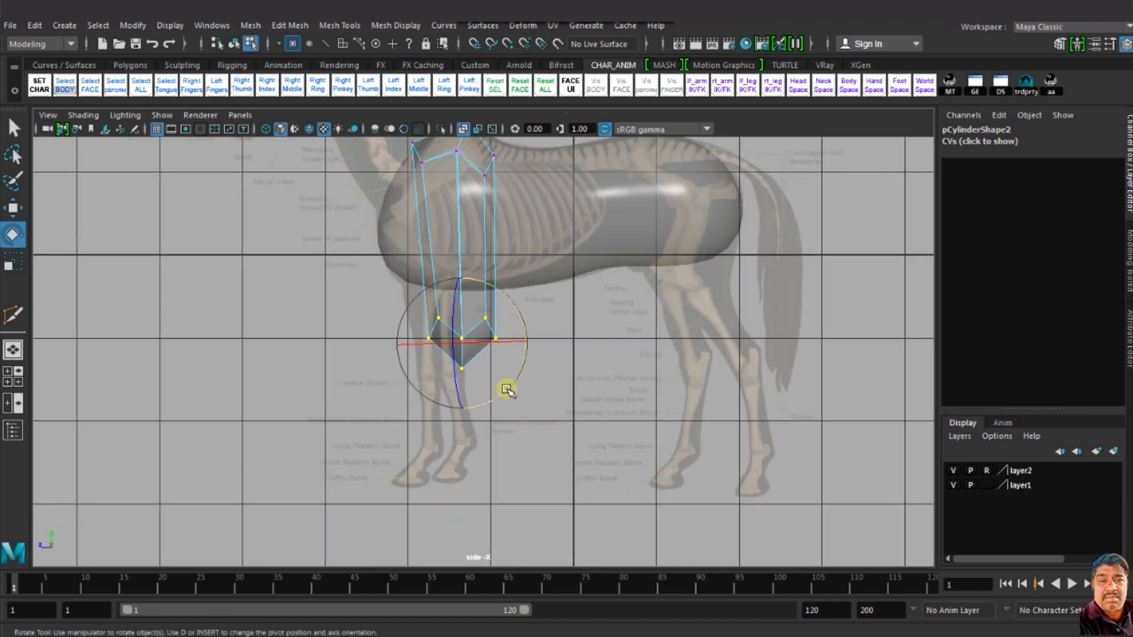
key("w")
left_click_drag(457, 339, 420, 482)
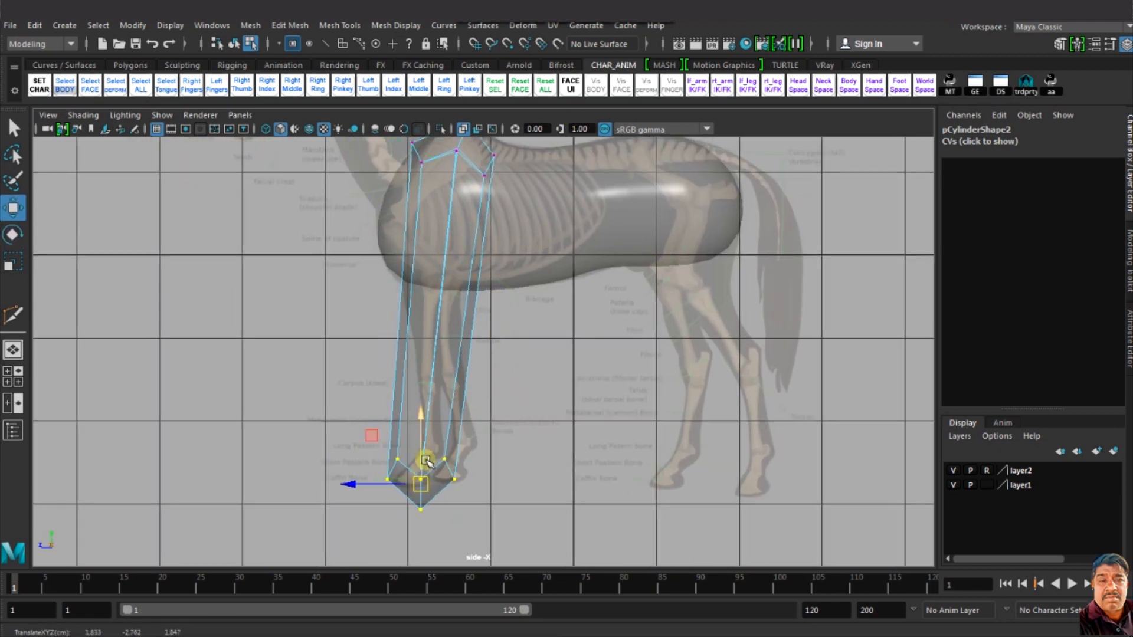
Step: Cut a new edge loop around the leg cylinder at shoulder-joint height, using Multi-Cut in vertex mode on the unsmoothed mesh
scroll(512, 490, "up", 1)
scroll(503, 374, "down", 6)
scroll(506, 372, "up", 2)
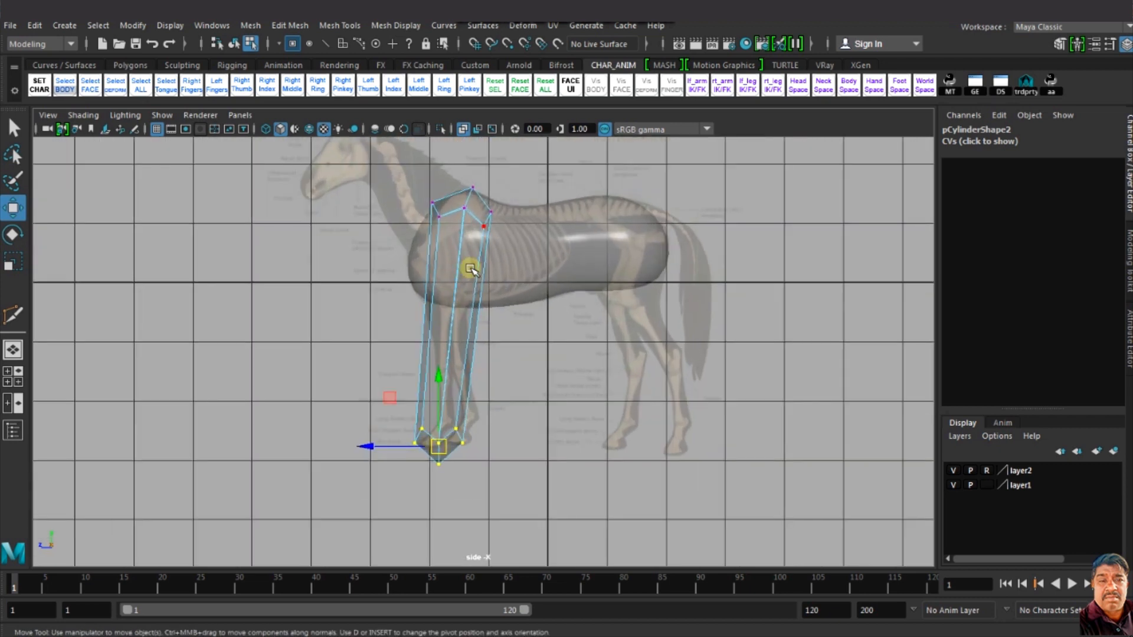
key("3")
scroll(492, 202, "up", 2)
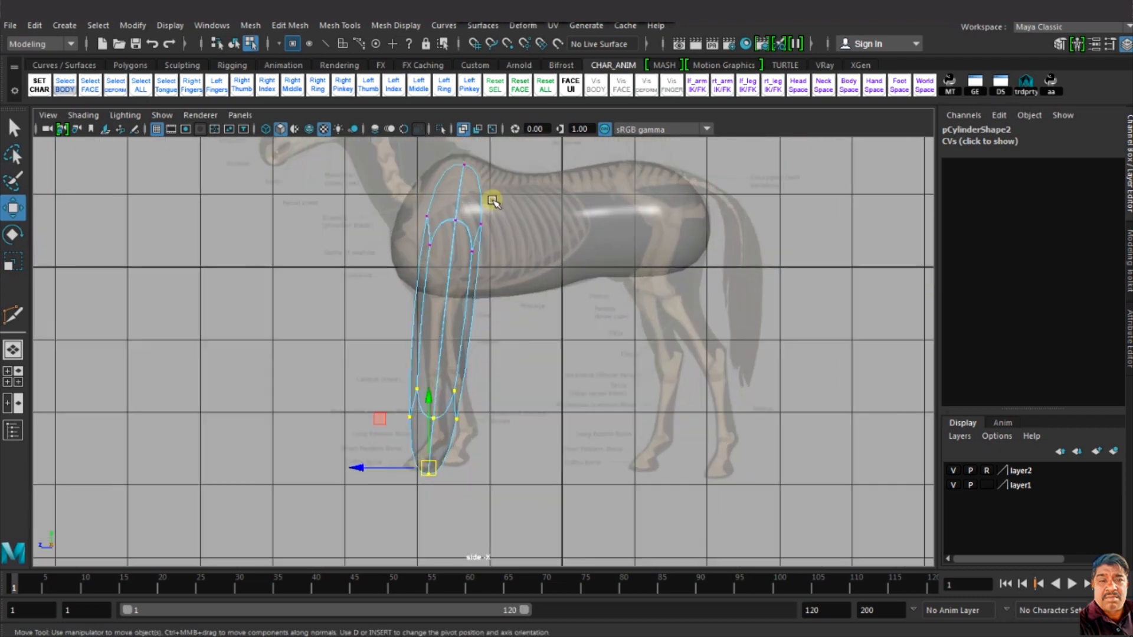
key("1")
right_click_drag(493, 200, 493, 287)
right_click(475, 243, "shift")
left_click(394, 244)
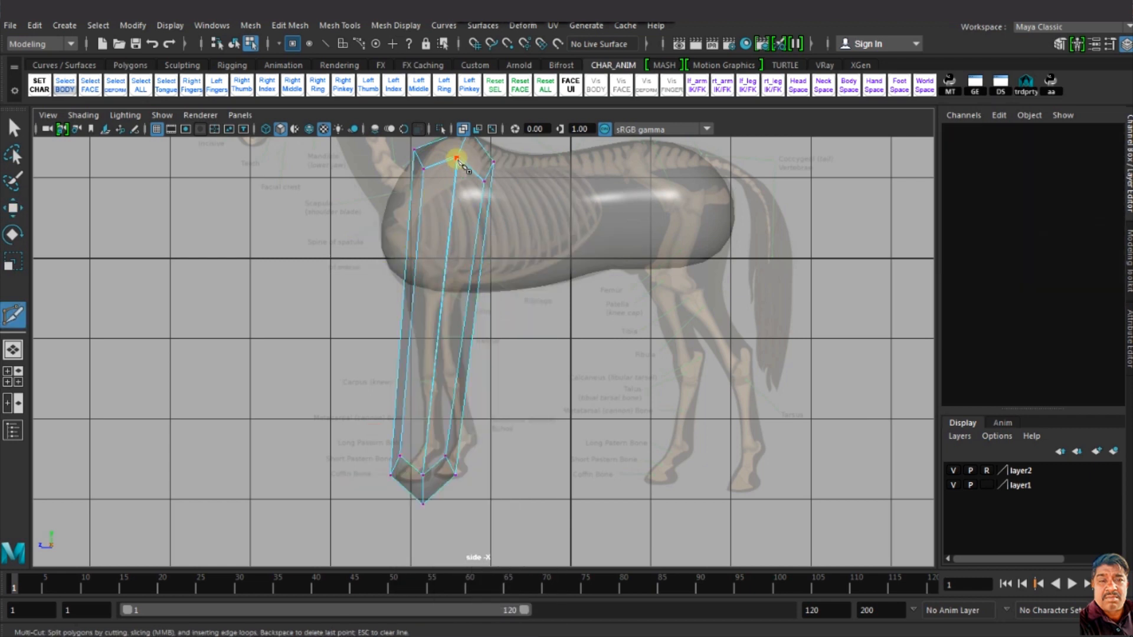
left_click(418, 236)
key("Return")
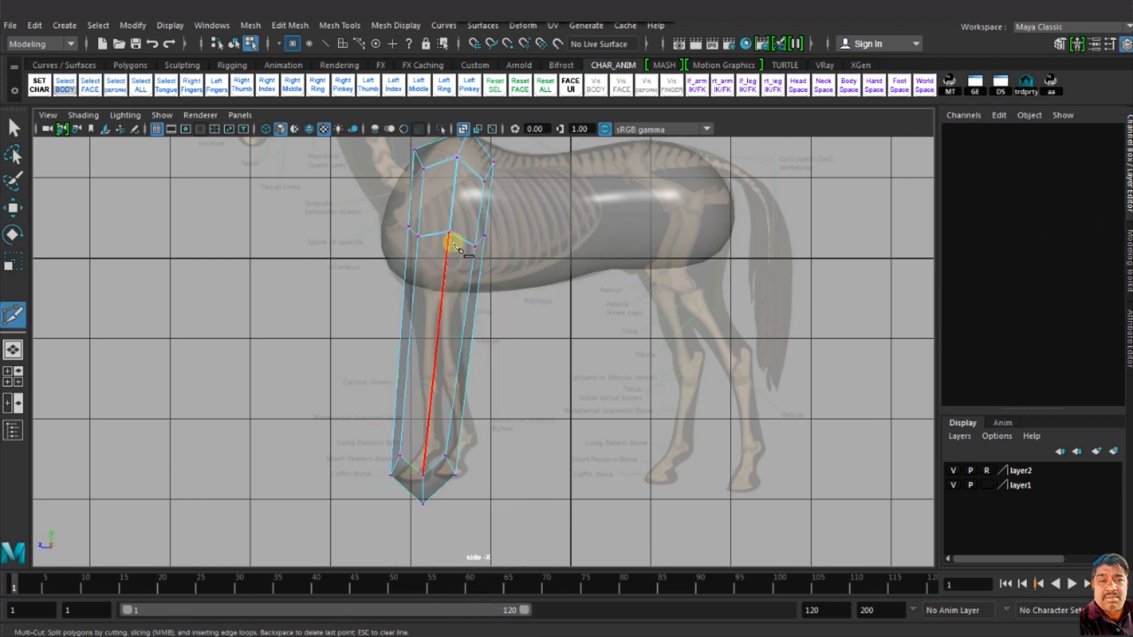
Step: Move the new shoulder edge loop forward to the front of the chest
key("w")
right_click_drag(433, 238, 432, 197)
double_click(431, 235)
left_click_drag(405, 235, 365, 235)
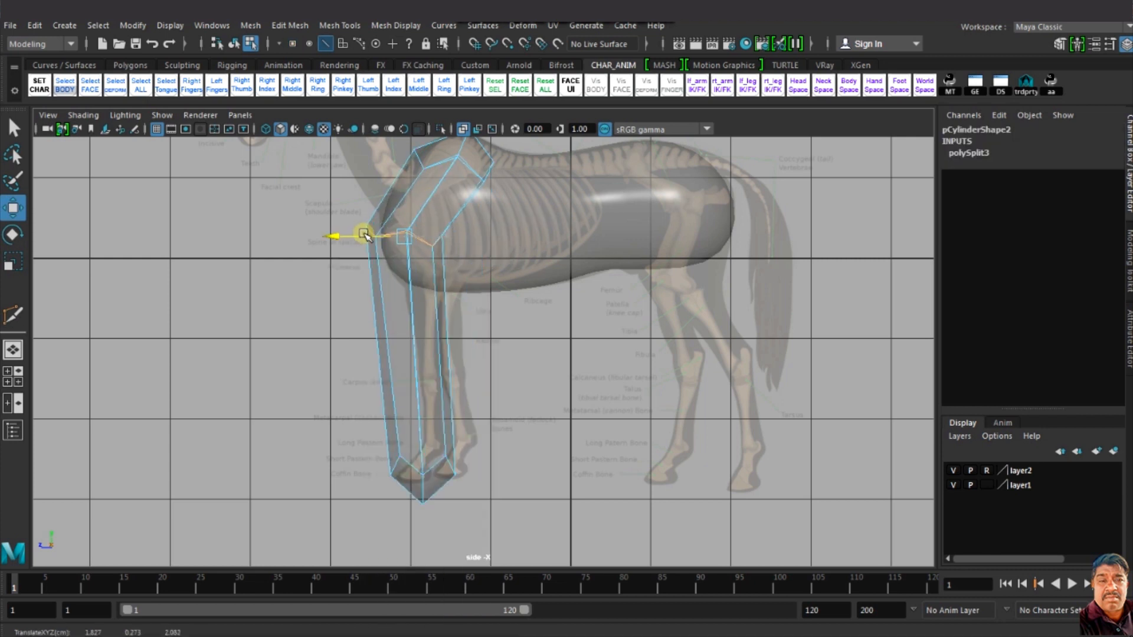
Step: Insert three more edge loops around the leg cylinder, near the elbow, the knee and the fetlock
key("y")
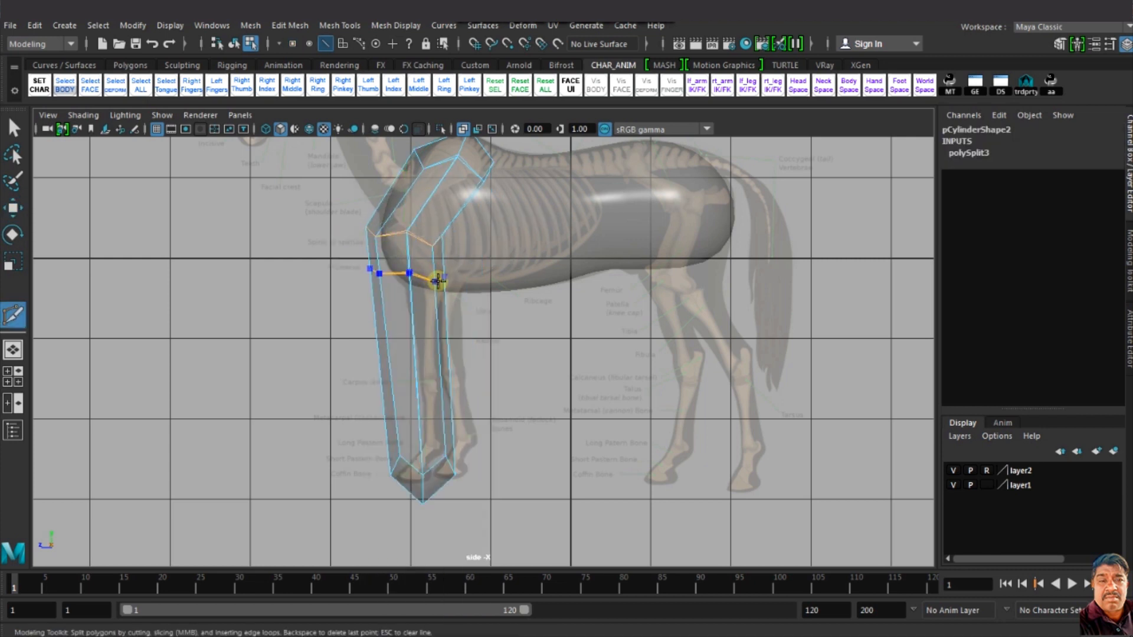
left_click(439, 282, "ctrl")
left_click(450, 368, "ctrl")
left_click(443, 432, "ctrl")
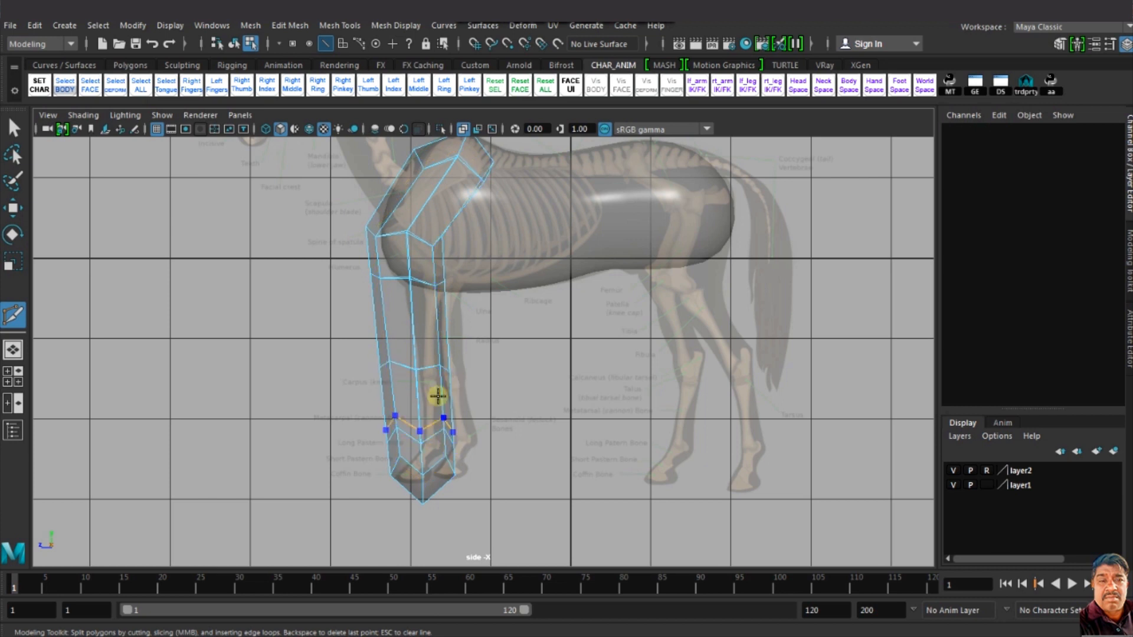
key("w")
Step: Reposition individual vertices at the leg's top and shoulder ring to follow the outline of the shoulder blade
scroll(536, 493, "down", 3)
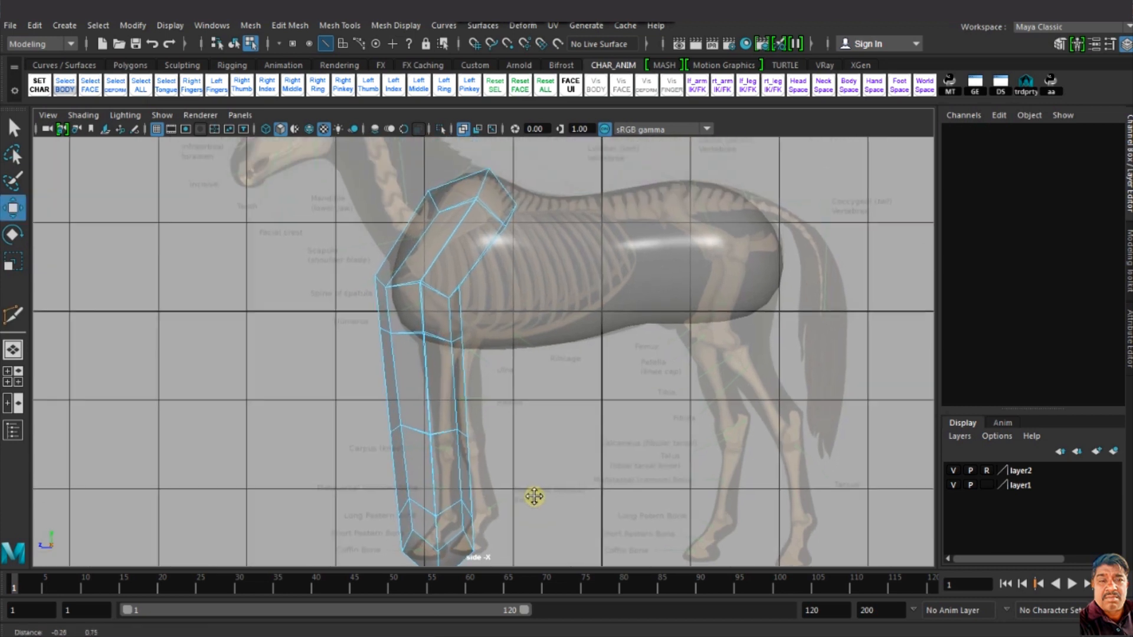
scroll(520, 356, "up", 3)
right_click_drag(499, 243, 432, 243)
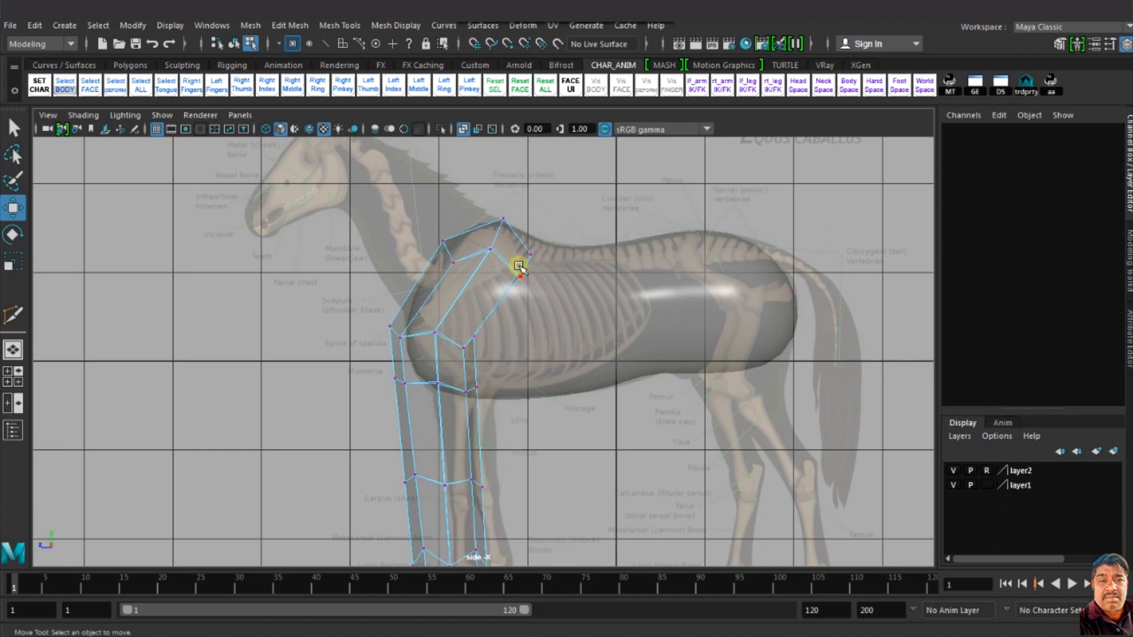
left_click(513, 274)
left_click_drag(512, 274, 478, 236)
left_click(427, 330)
left_click_drag(429, 331, 467, 335)
left_click(394, 331)
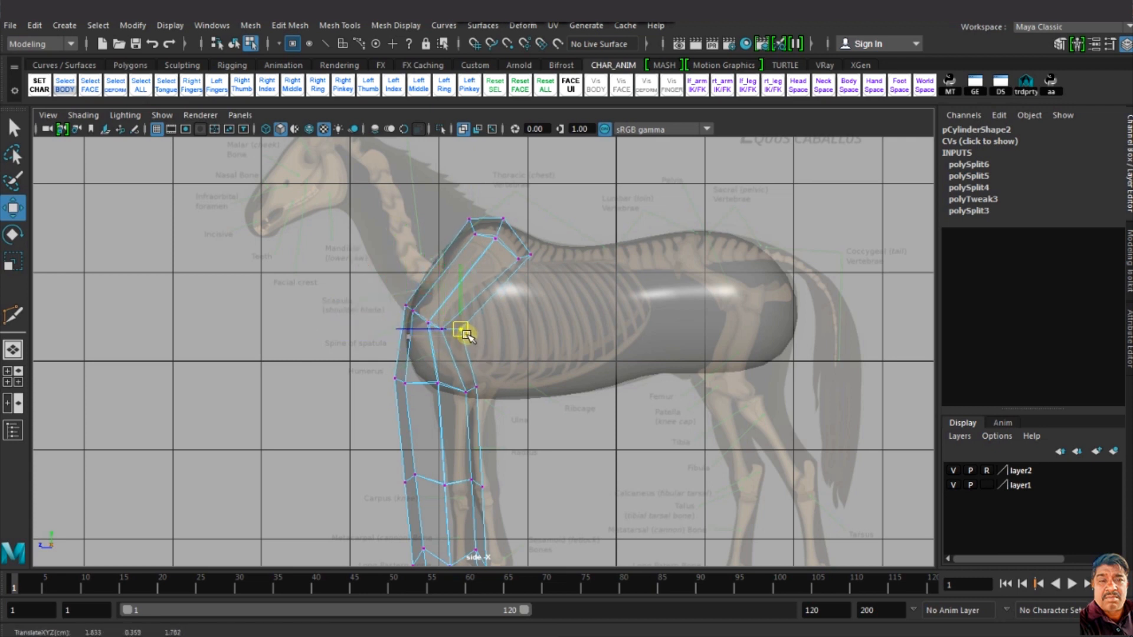
left_click_drag(531, 257, 537, 270)
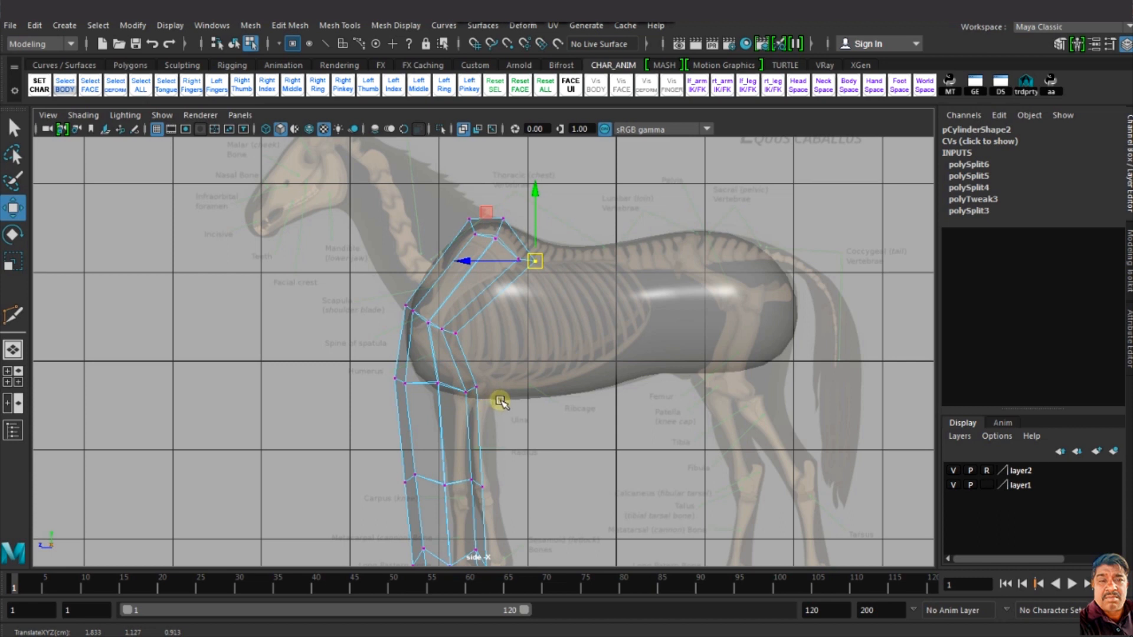
Step: Shape the elbow ring's vertices to the leg outline, and tilt the shoulder ring to follow the joint
left_click(460, 389)
mouse_move(460, 388)
left_mouse_down()
mouse_move(499, 390)
mouse_move(473, 384)
left_mouse_up()
left_click_drag(466, 392, 430, 390)
left_click_drag(390, 299, 470, 351)
key("e")
left_click_drag(361, 324, 417, 333)
key("w")
Step: Select the knee ring's vertices and scale them into a narrow, flat ring at the carpus
left_click_drag(387, 466, 502, 495)
key("r")
left_click_drag(442, 440, 455, 499)
key("w")
scroll(523, 401, "down", 5)
scroll(607, 331, "up", 6)
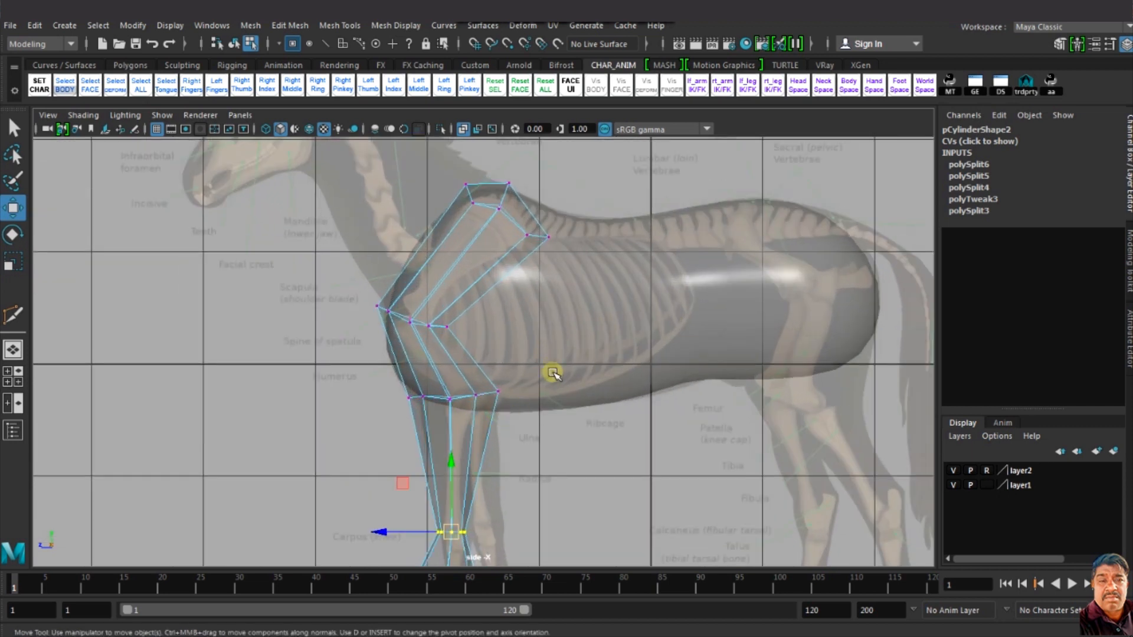
scroll(553, 373, "up", 2)
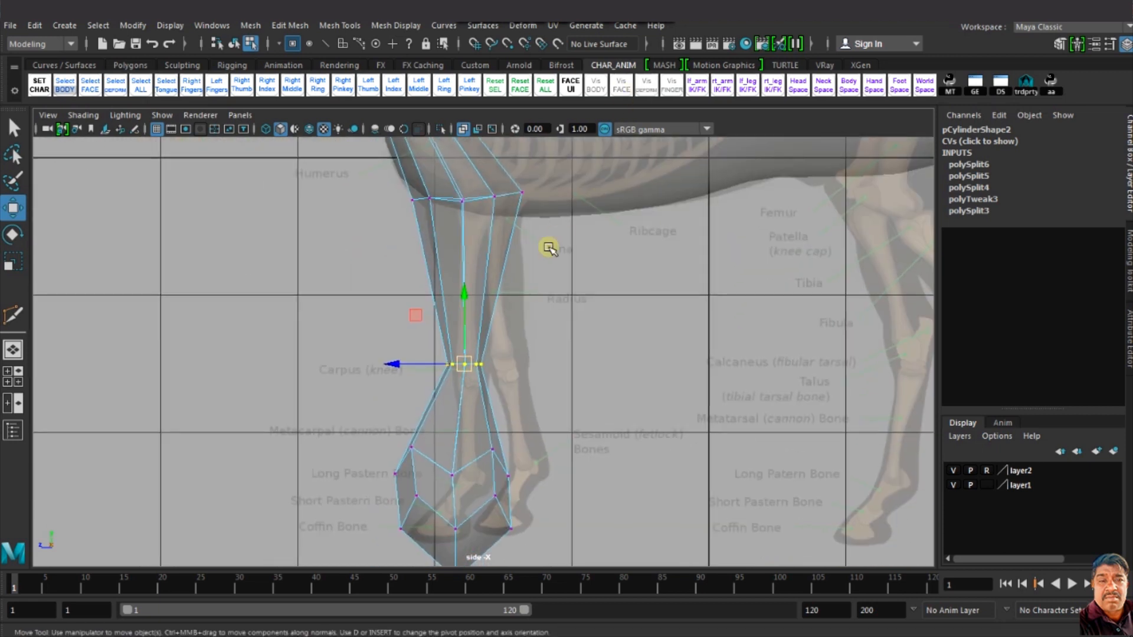
Step: Select the edge loop above the hoof and scale it into a narrow, flat ring around the fetlock
right_click_drag(436, 432, 430, 372)
double_click(438, 462)
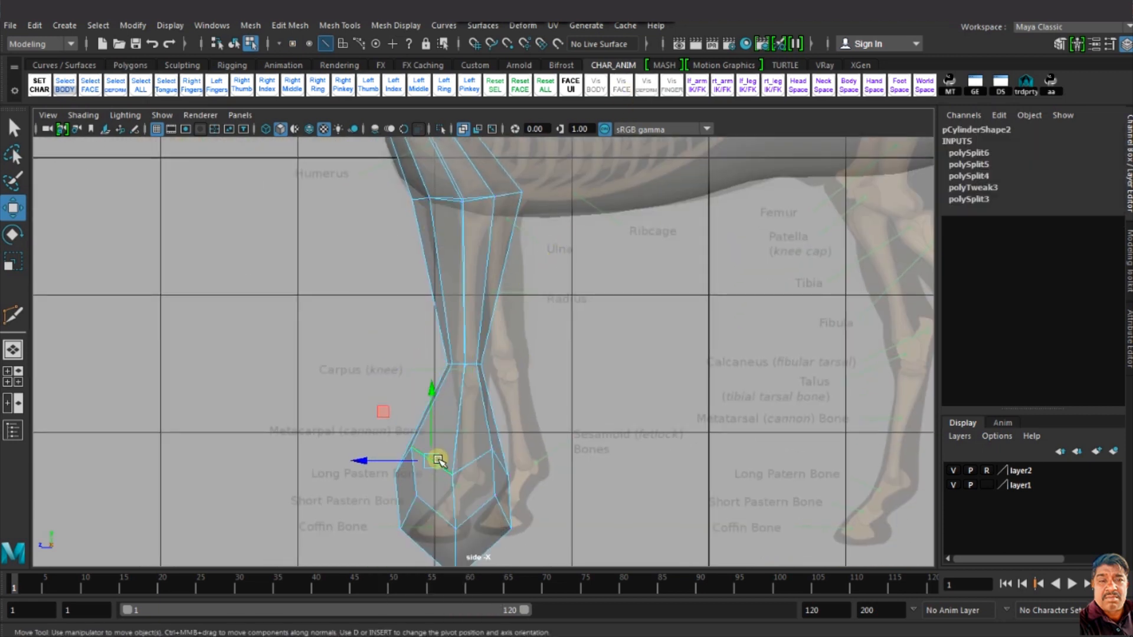
key("r")
left_click_drag(451, 462, 466, 480)
key("w")
Step: Flatten the vertices at the bottom of the leg and shift them forward onto the coffin bone
right_click_drag(452, 502, 391, 237)
left_click_drag(391, 488, 521, 573)
key("r")
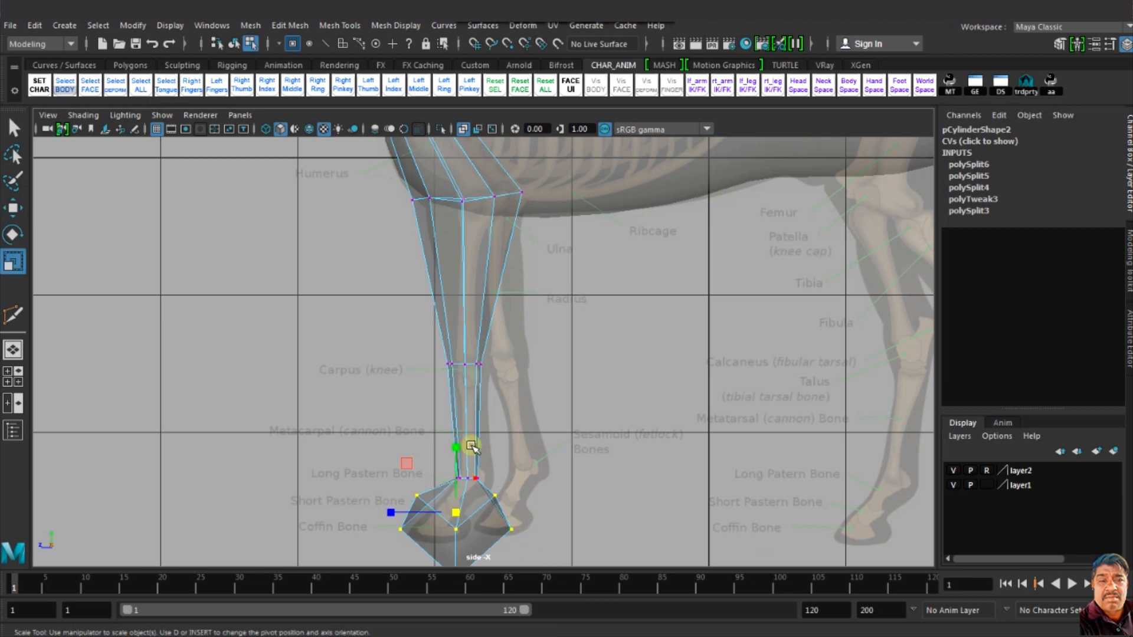
left_click_drag(457, 444, 453, 533)
key("ctrl+z")
scroll(465, 511, "down", 6)
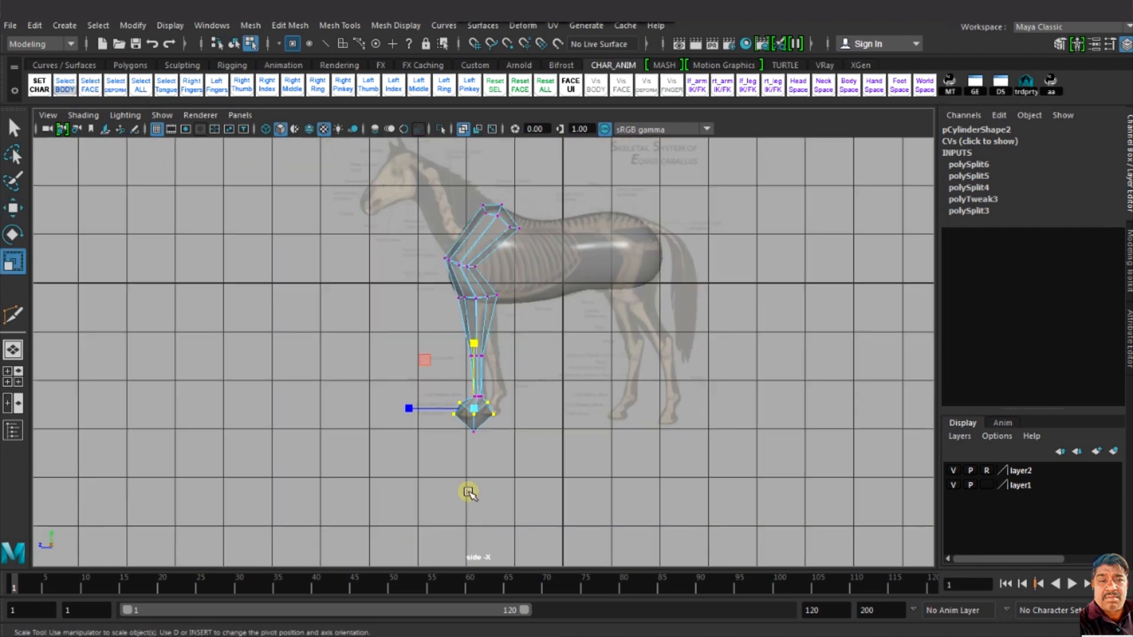
scroll(501, 429, "up", 3)
left_click_drag(465, 397, 455, 463)
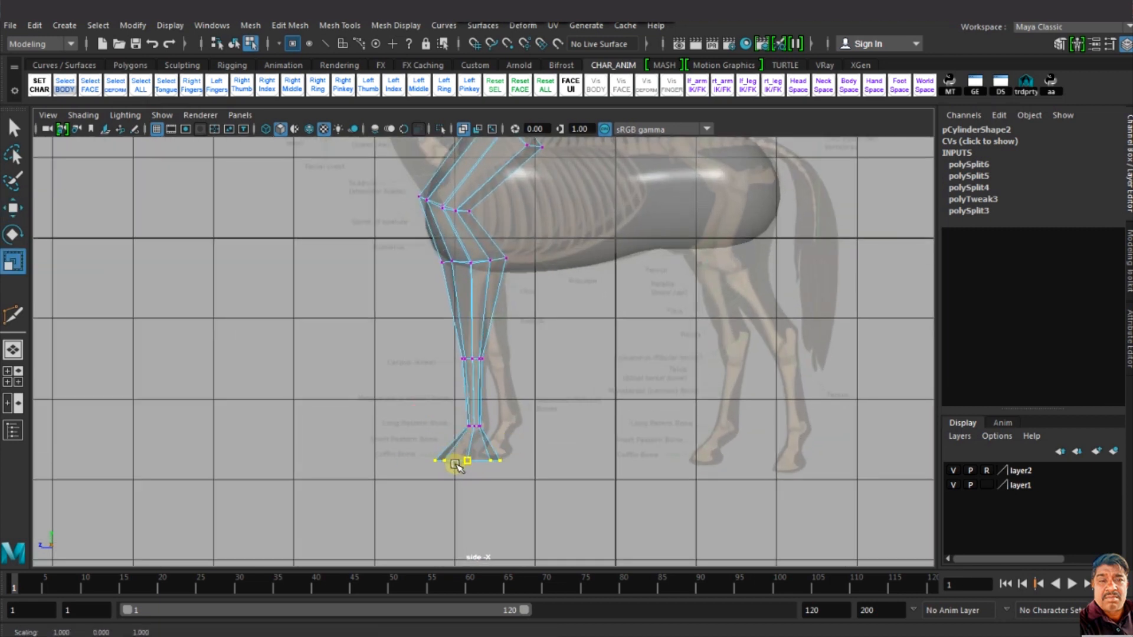
scroll(460, 473, "up", 4)
left_click_drag(454, 551, 387, 553)
key("w")
scroll(517, 365, "down", 2)
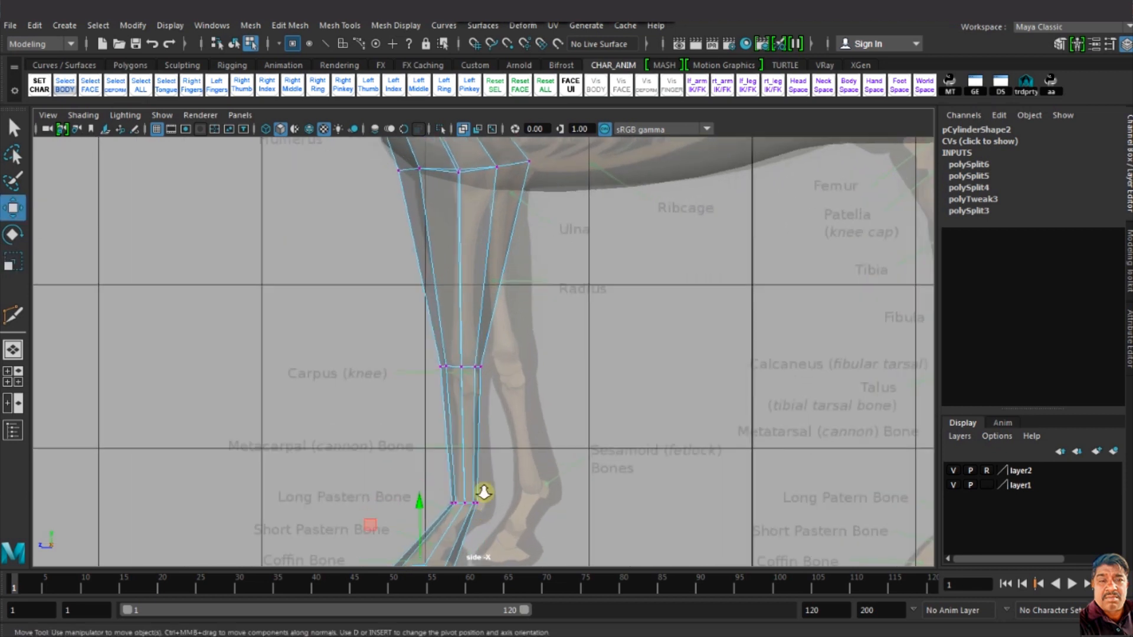
Step: Fine-tune a top vertex of the shoulder blade and a vertex at the shoulder joint to follow the scapula
scroll(516, 364, "up", 1)
middle_click_drag(566, 492, 572, 508, "alt")
middle_click_drag(498, 246, 597, 543, "alt")
scroll(587, 502, "up", 3)
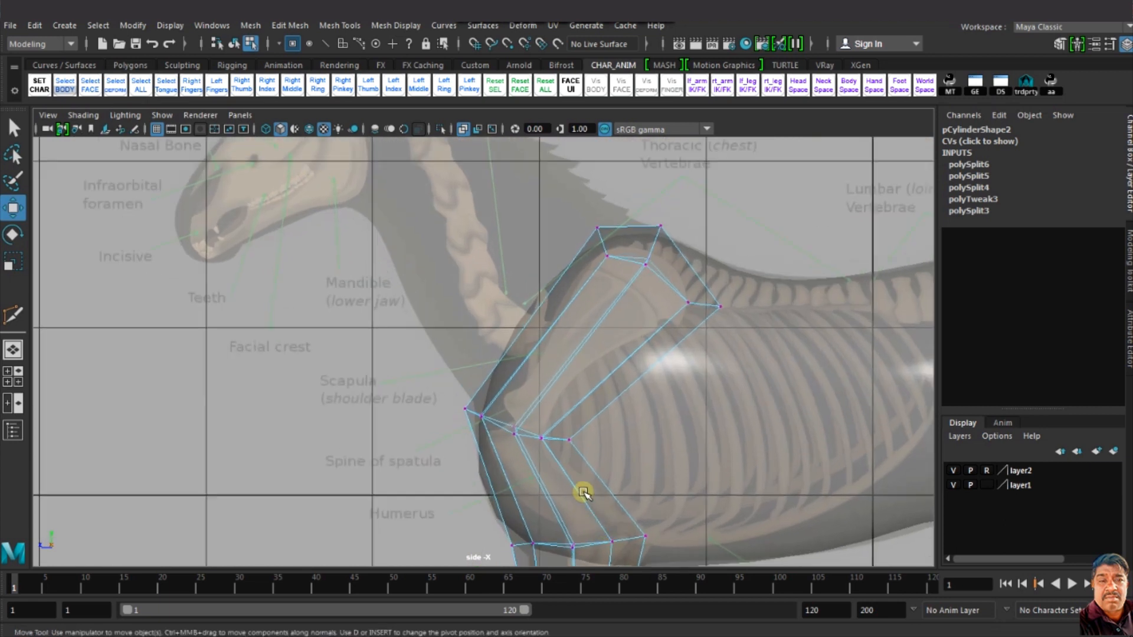
scroll(596, 319, "up", 1)
left_click_drag(686, 237, 682, 242)
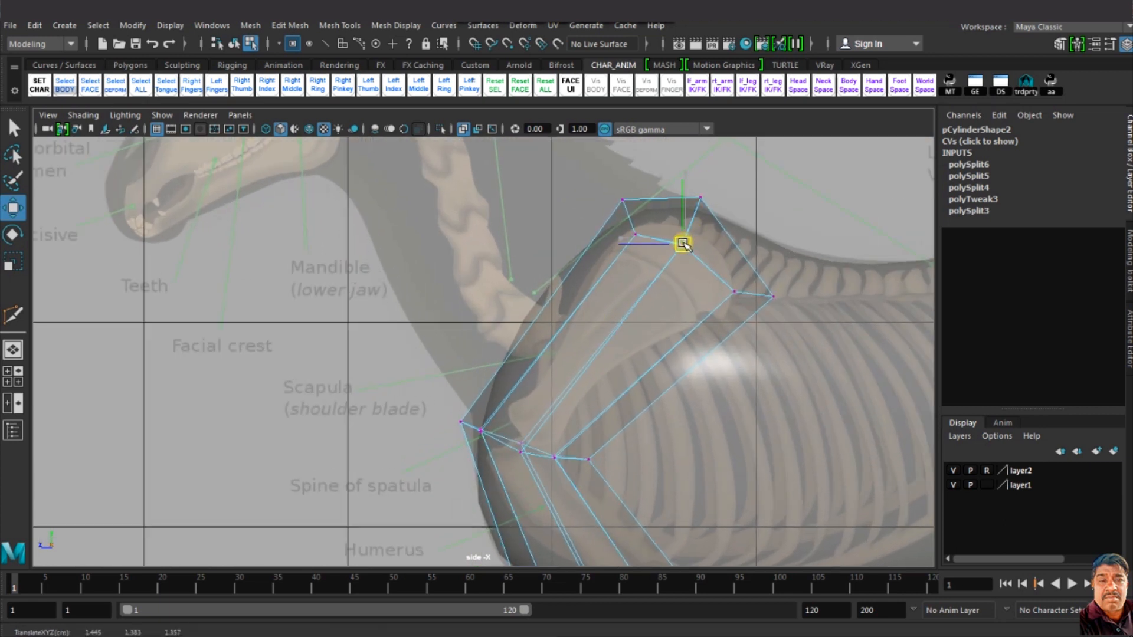
left_click(521, 452)
left_click_drag(519, 453, 520, 448)
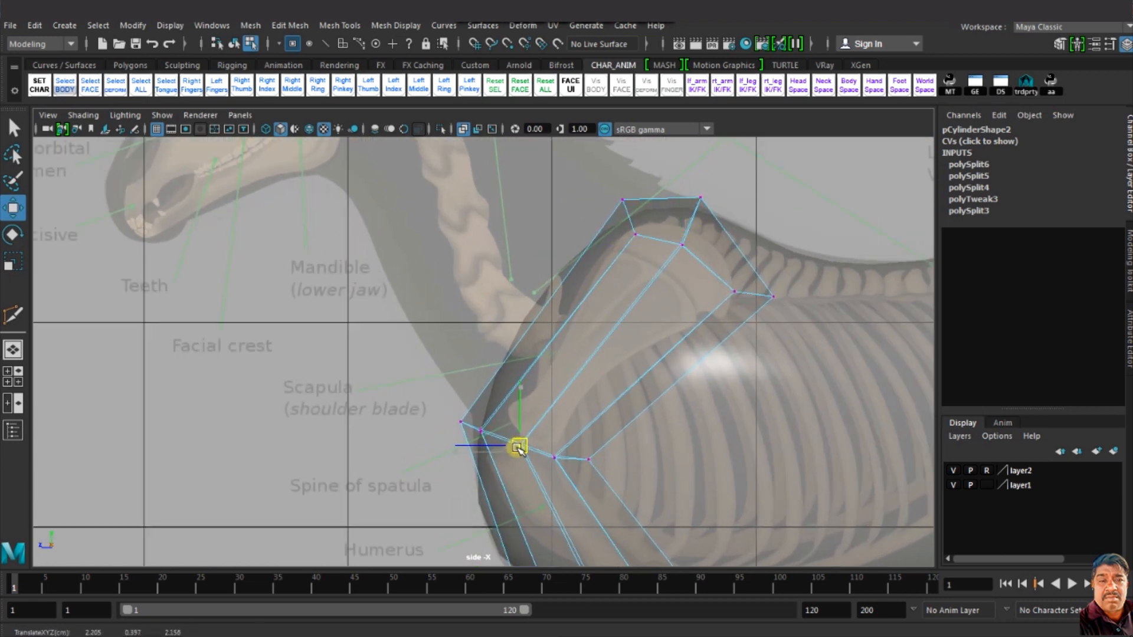
scroll(531, 450, "down", 5)
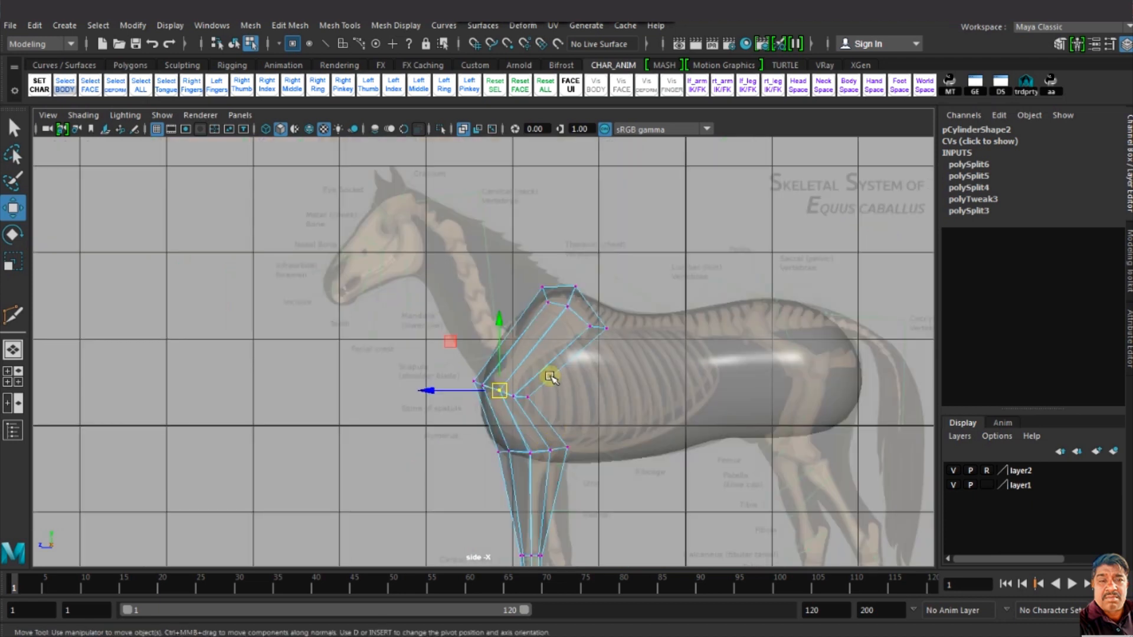
Step: In smooth preview, use Multi-Cut to insert edge loops across the shoulder blade and on both sides of the shoulder joint
key("3")
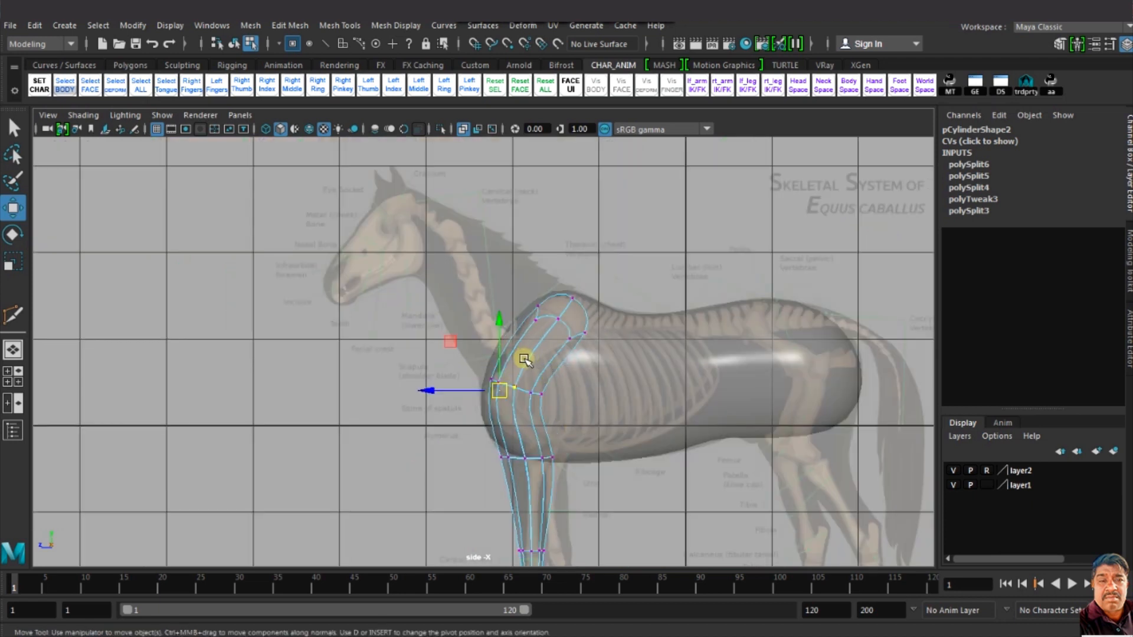
right_click_drag(533, 354, 467, 355, "shift")
left_click(551, 338, "ctrl")
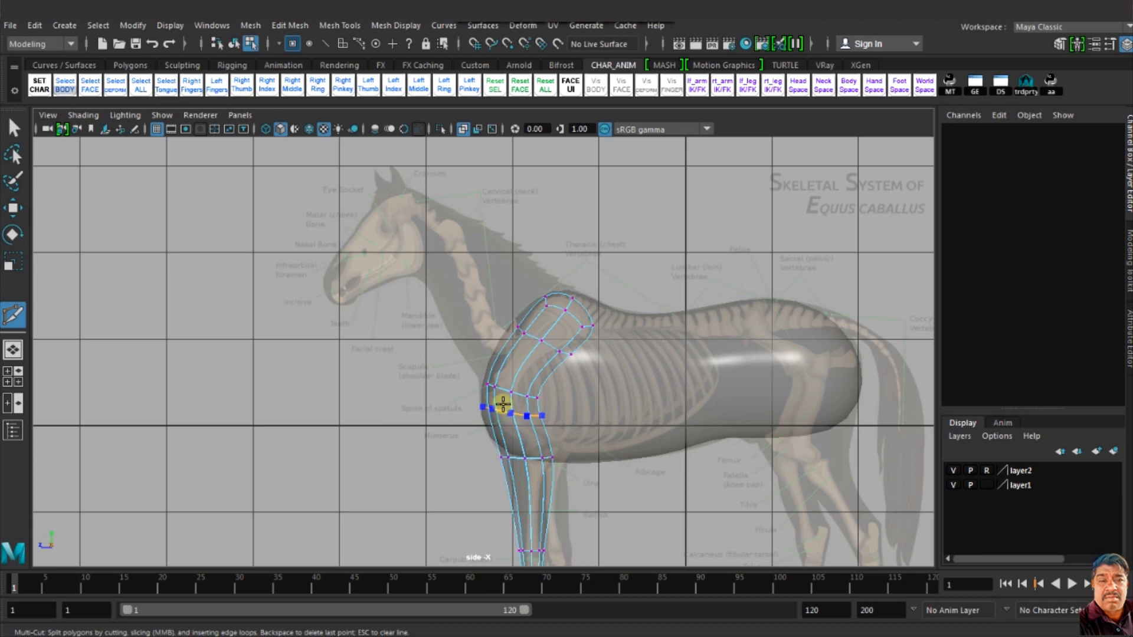
left_click(502, 404, "ctrl")
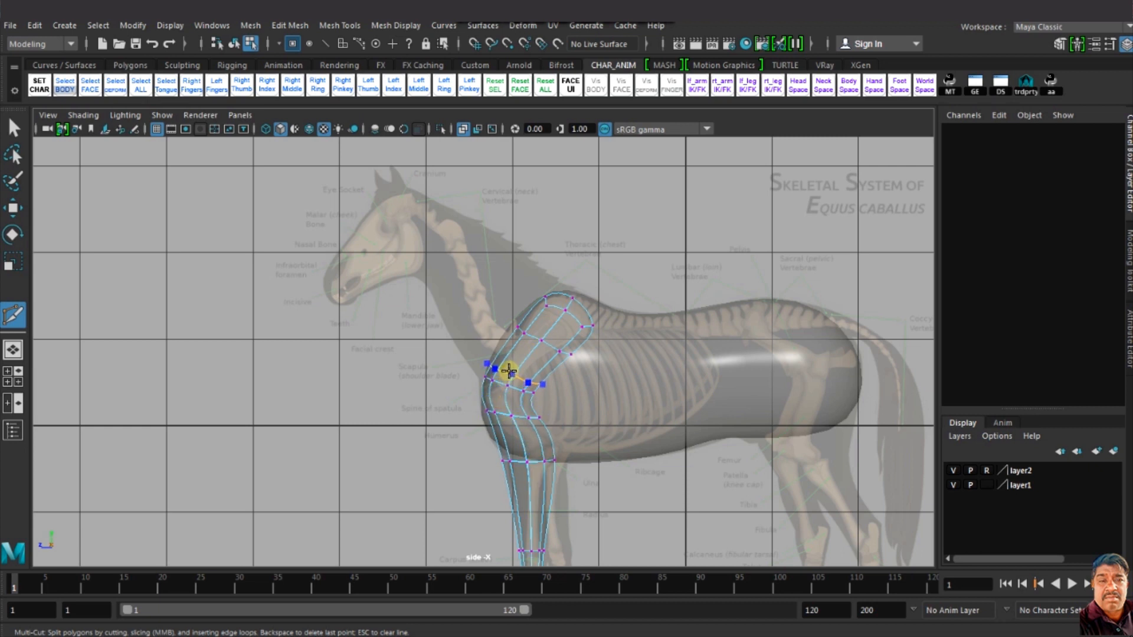
Step: Insert additional edge loops around the leg at the elbow and just below it
middle_click_drag(576, 440, 608, 271, "alt")
scroll(612, 278, "up", 3)
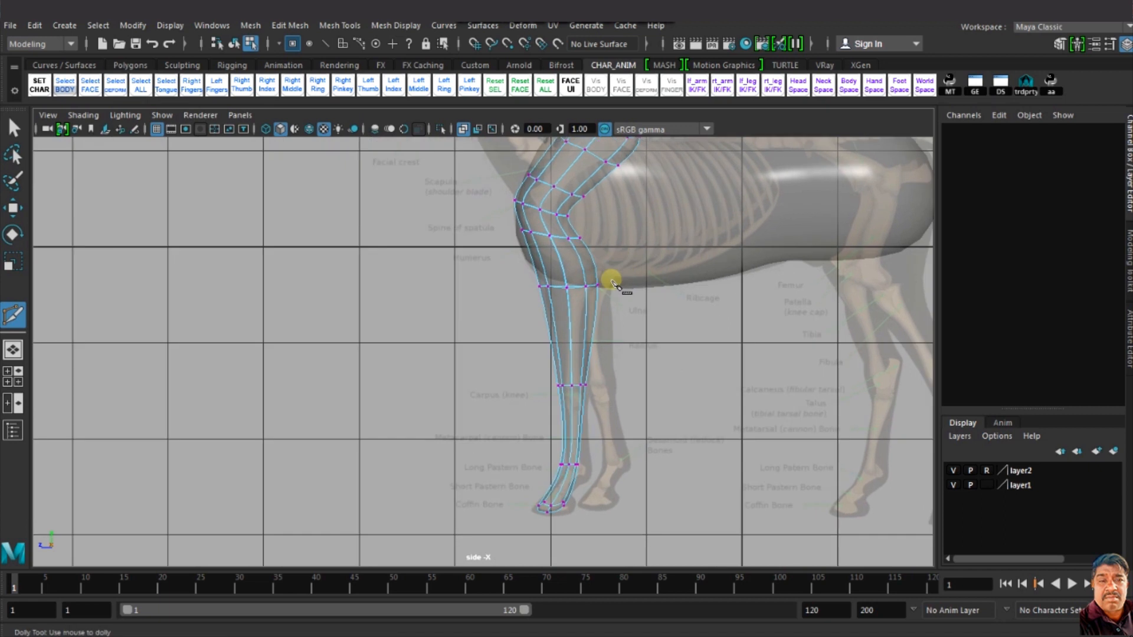
left_click(604, 248, "ctrl")
left_click(627, 286, "ctrl")
key("w")
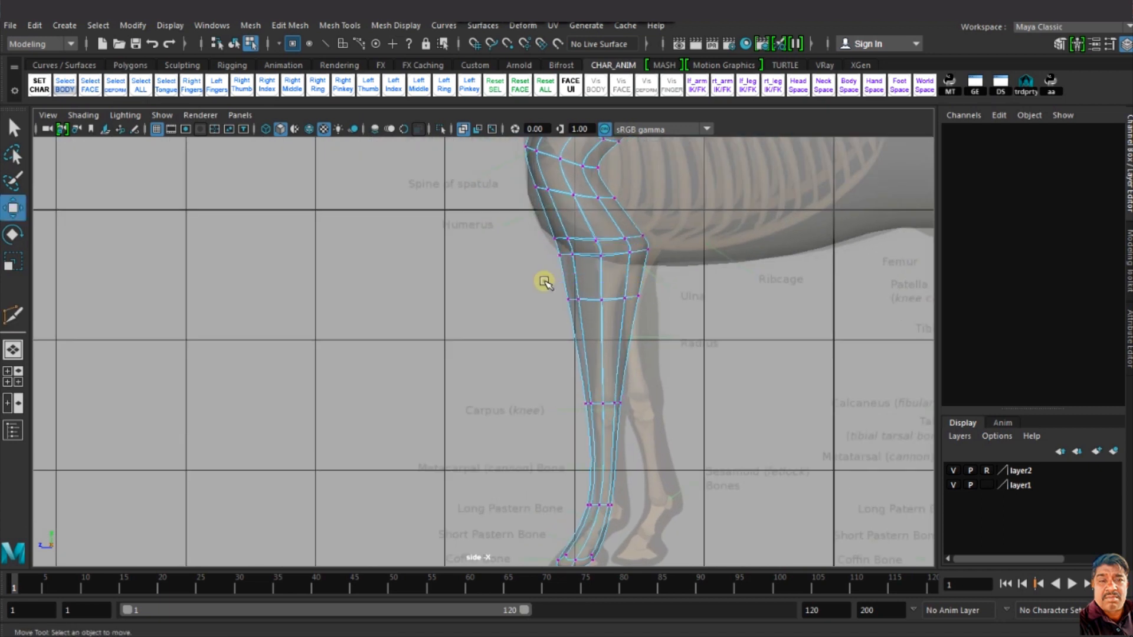
Step: Select the vertex ring just below the elbow and move it slightly up the leg
left_click_drag(544, 281, 661, 327)
mouse_move(610, 287)
left_mouse_down()
mouse_move(619, 281)
mouse_move(577, 264)
mouse_move(600, 277)
left_mouse_up()
key("r")
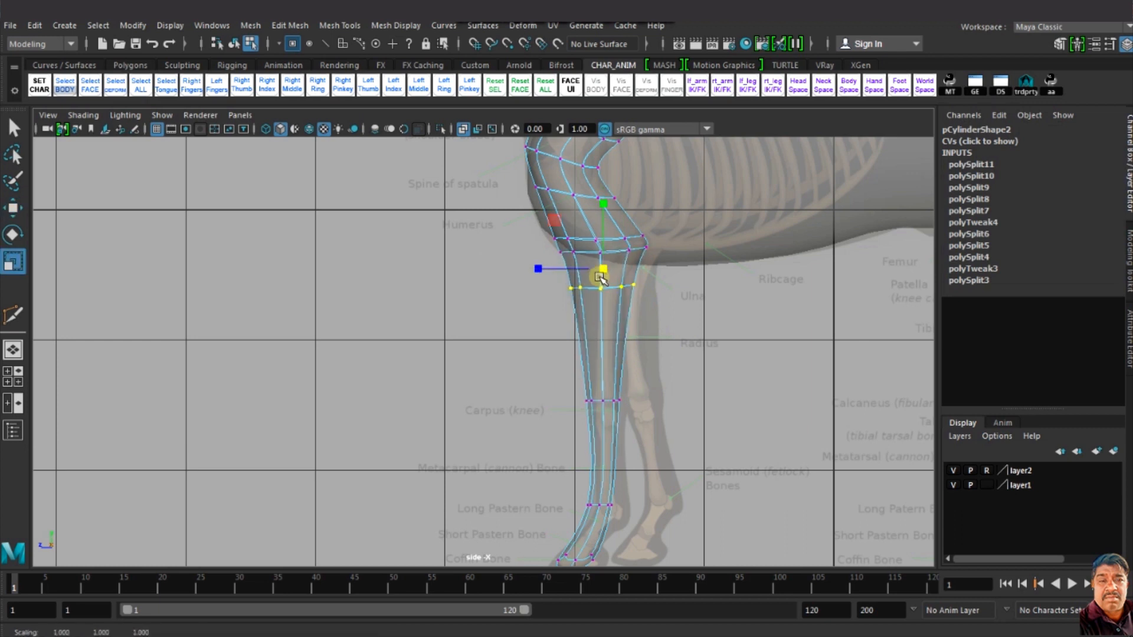
Step: Select the elbow's lower edge loop, lower it slightly and scale it to about 0.79
key("F10")
double_click(584, 250)
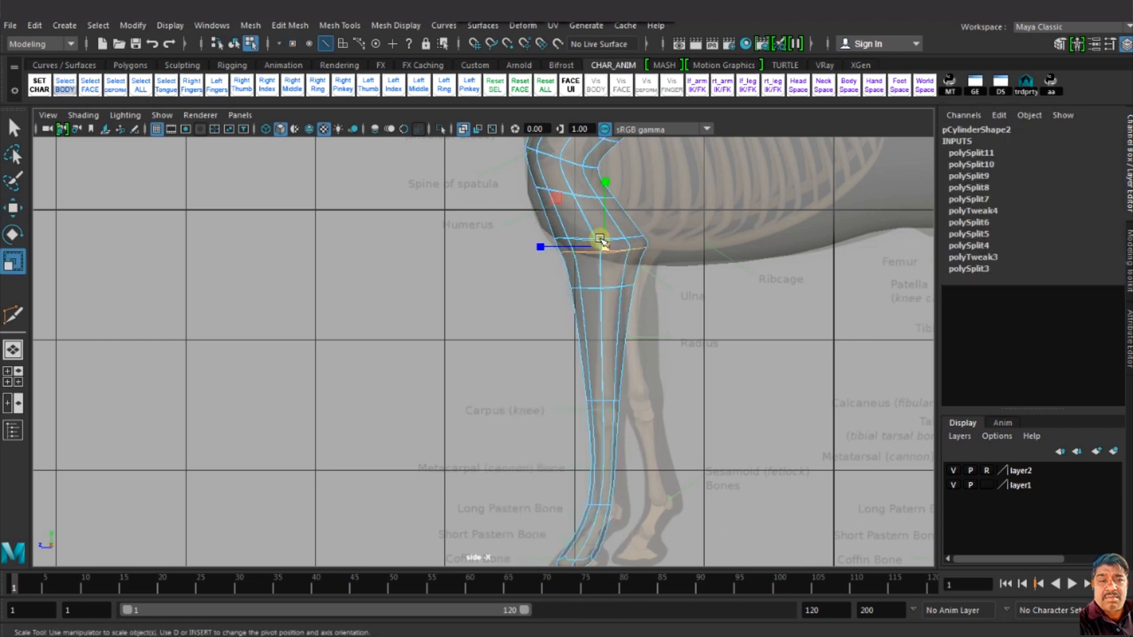
key("w")
left_click_drag(606, 220, 606, 217)
key("e")
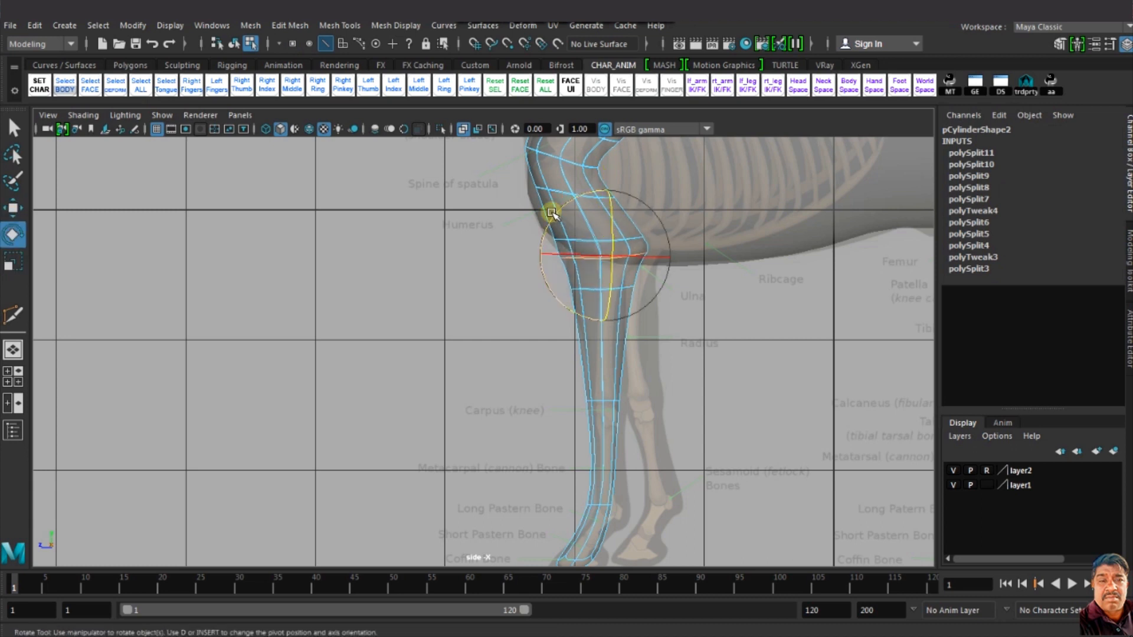
key("r")
left_click_drag(604, 256, 584, 261)
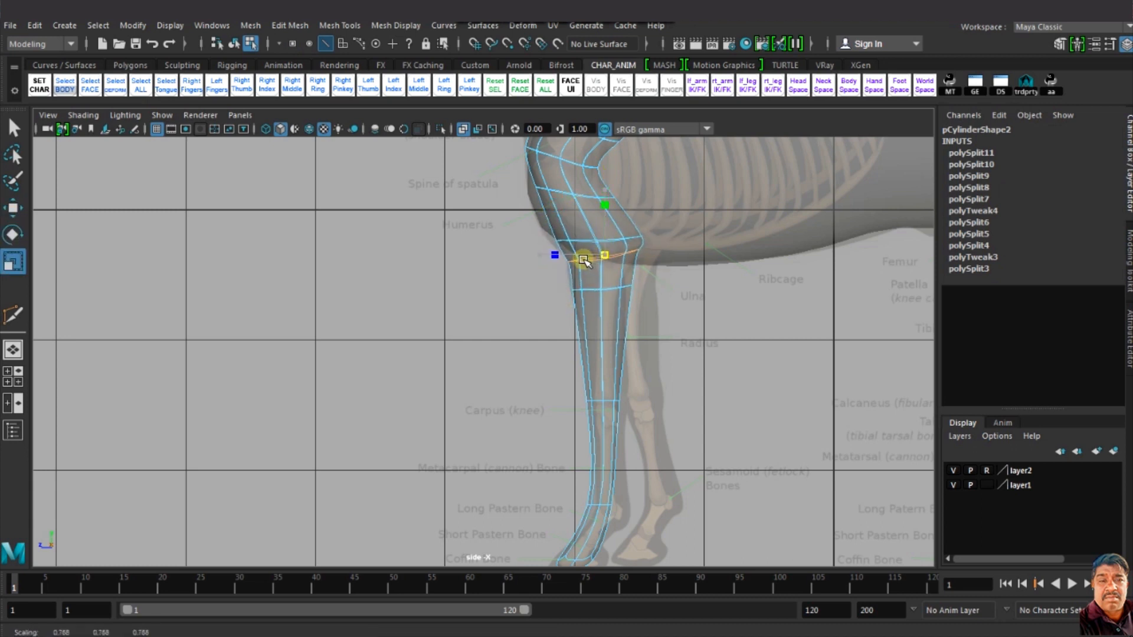
scroll(650, 349, "down", 5)
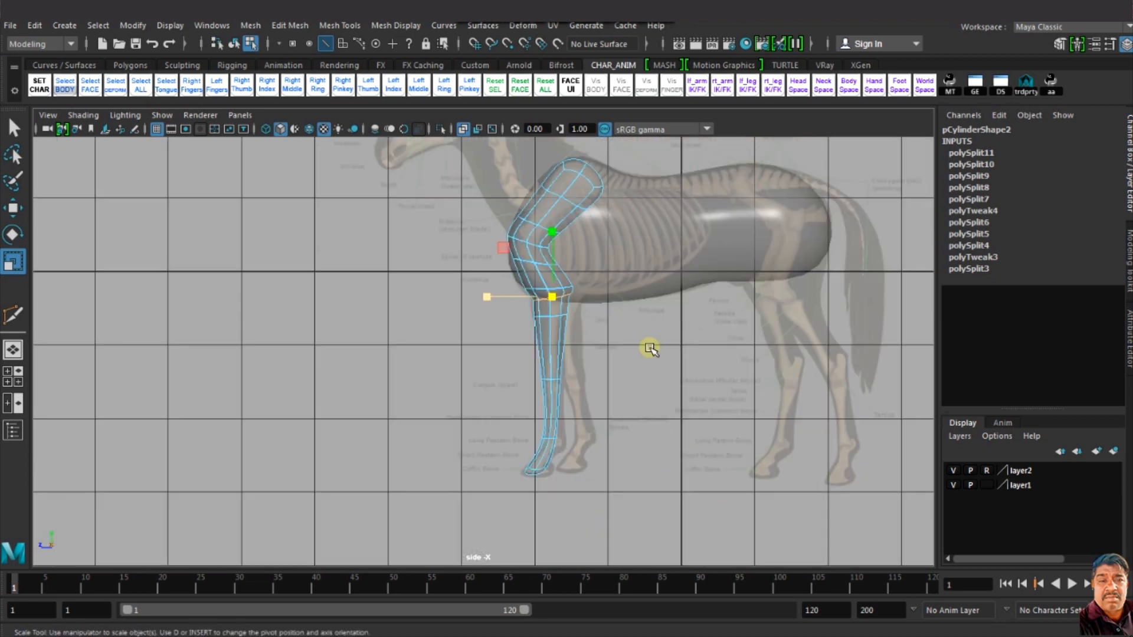
Step: Move the vertices around the shoulder joint to match the chest outline in front and the bend behind
scroll(652, 345, "up", 5)
right_click_drag(538, 187, 529, 191)
left_click_drag(533, 207, 515, 226)
key("w")
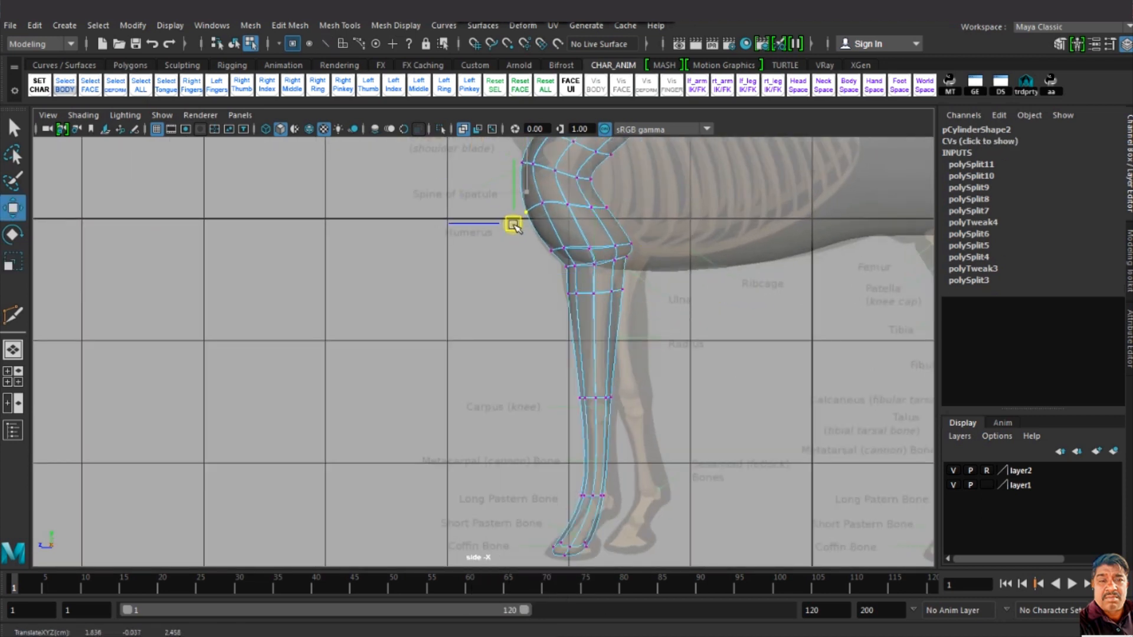
left_click_drag(550, 193, 611, 202)
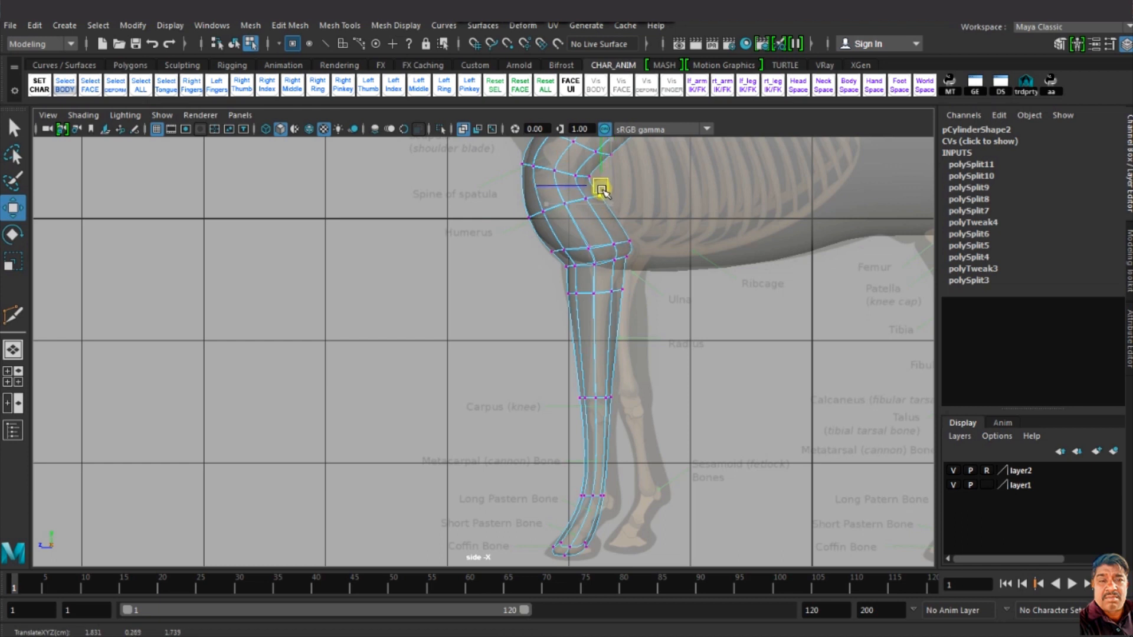
left_click_drag(509, 158, 555, 177)
Step: Select the knee ring's vertices and adjust their height to line up with the carpus
scroll(630, 218, "down", 3)
middle_click_drag(630, 236, 664, 262, "alt")
scroll(662, 168, "up", 3)
left_click_drag(639, 328, 685, 364)
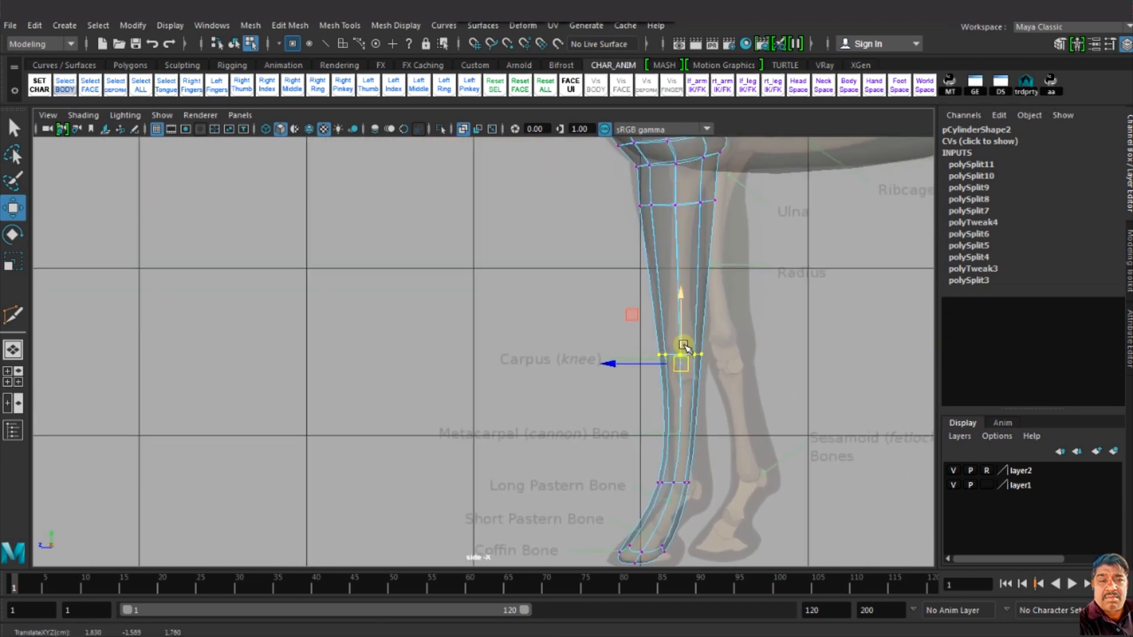
Step: Insert one edge loop above and one below the knee ring of the front leg
key("ctrl+shift+x")
left_click(679, 315, "ctrl")
left_click(682, 398, "ctrl")
Step: Select the vertex ring above the knee, scale it narrower and lower it closer to the knee
key("w")
right_click_drag(683, 248, 685, 283)
left_click_drag(647, 301, 664, 338)
key("r")
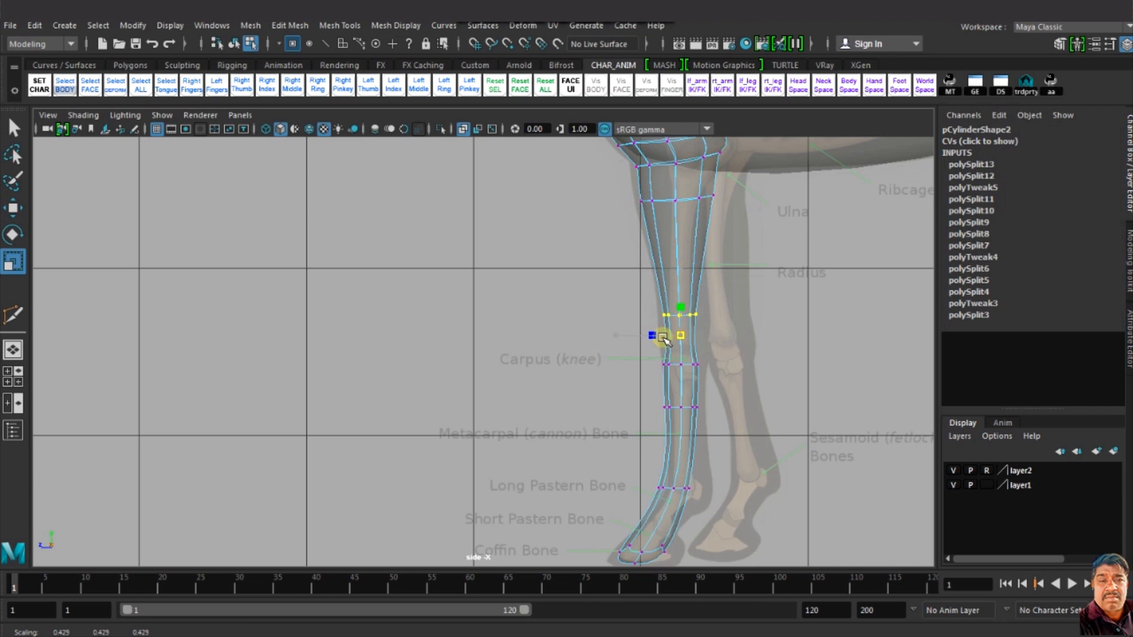
key("w")
left_click_drag(680, 270, 675, 295)
Step: Select the vertex ring below the knee, scale it narrower and raise it closer to the knee
left_click_drag(643, 401, 742, 434)
key("r")
left_click_drag(682, 403, 692, 341)
key("w")
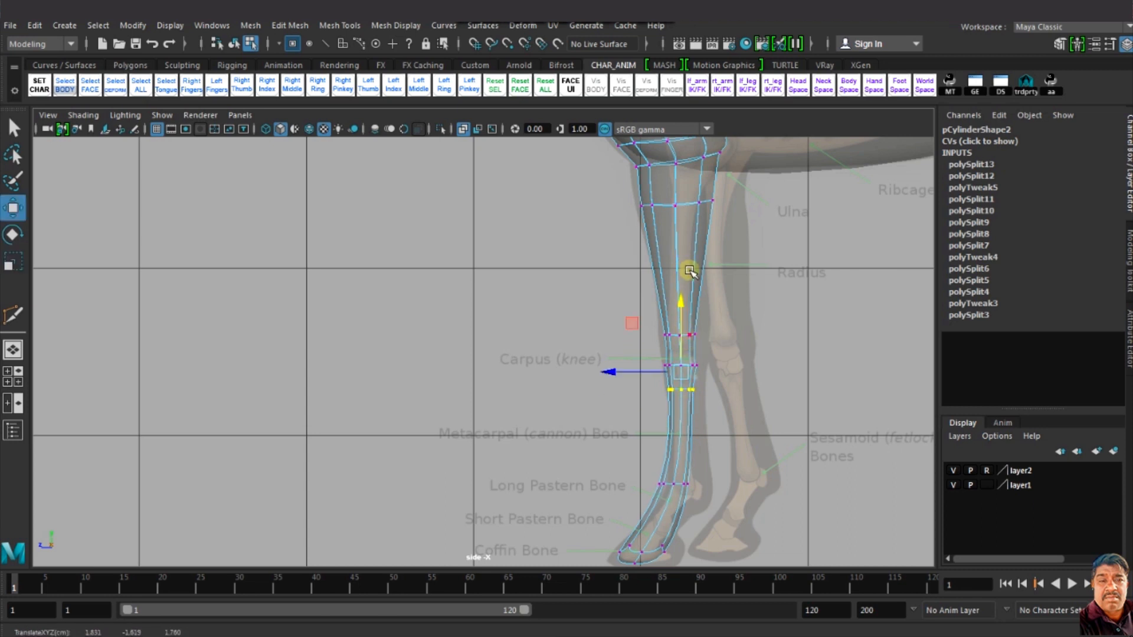
Step: Insert an edge loop around the middle of the radius and align its back and front vertices with the leg outline
key("ctrl+shift+x")
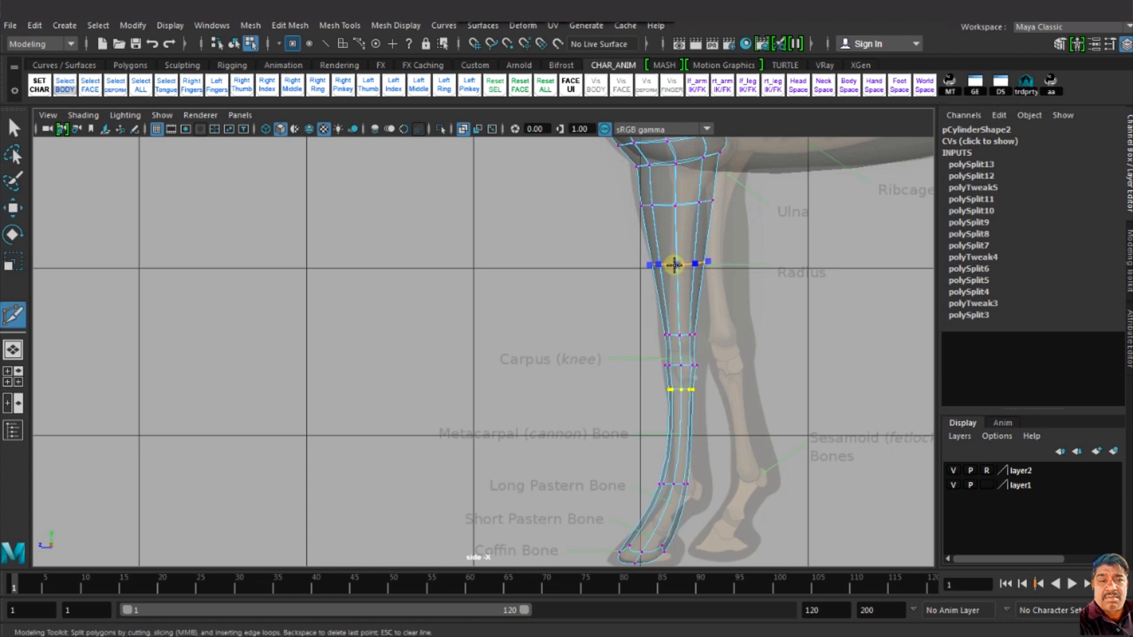
key("Return")
key("w")
left_click(708, 263)
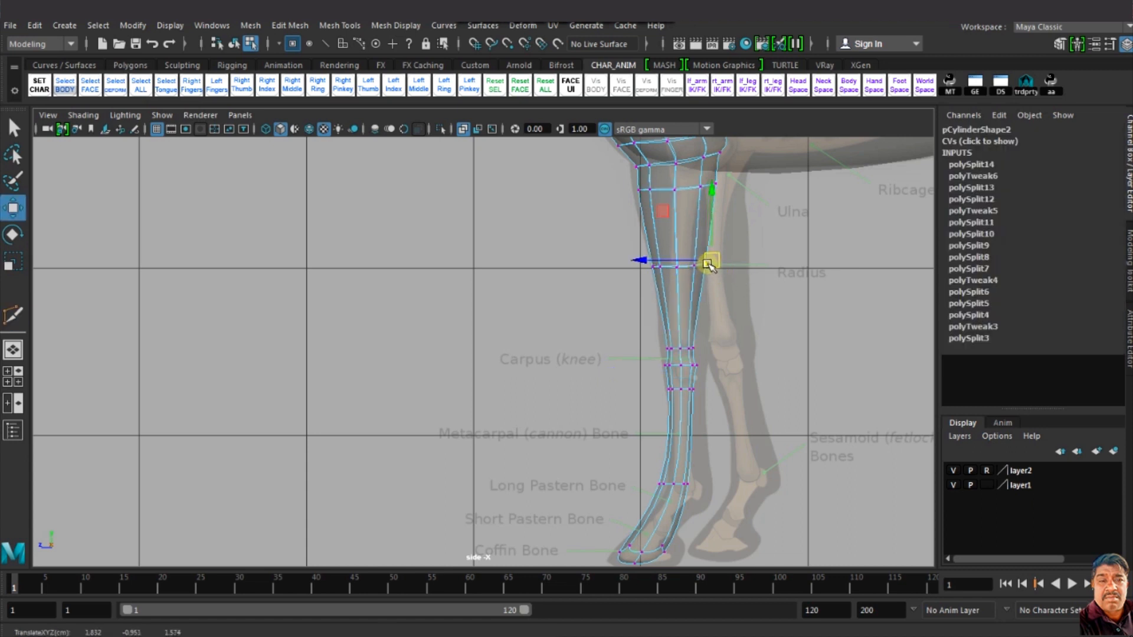
left_click(641, 282)
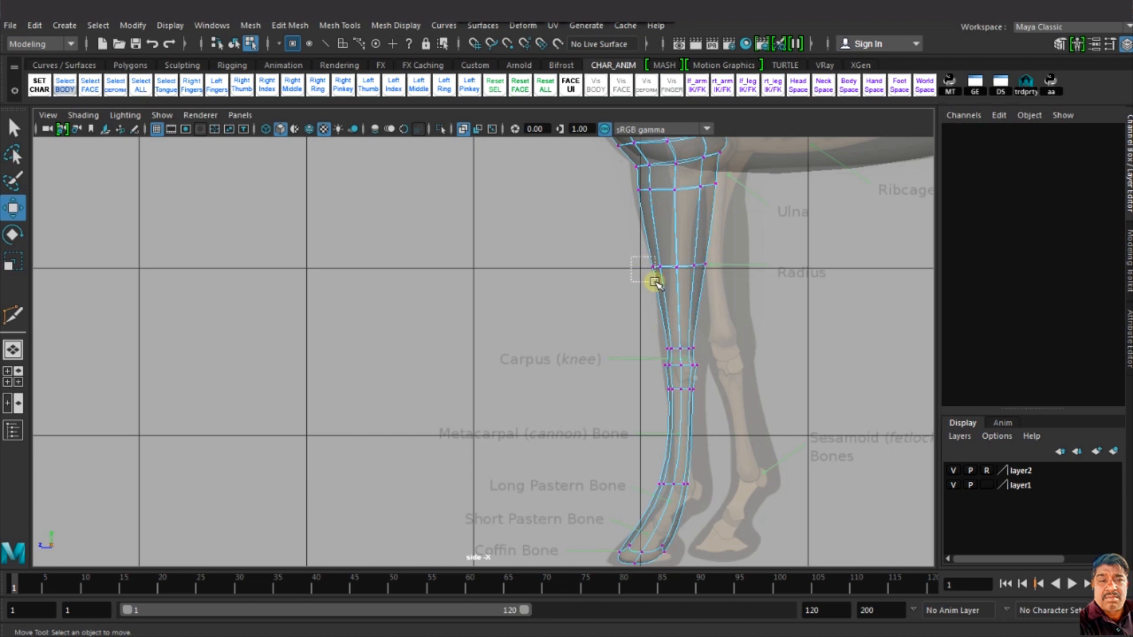
left_click_drag(655, 282, 649, 271)
Step: Insert edge loops above and below the fetlock, between the cannon bone and the pastern
scroll(679, 351, "up", 3)
middle_click_drag(683, 354, 634, 210, "alt")
scroll(655, 285, "up", 3)
key("y")
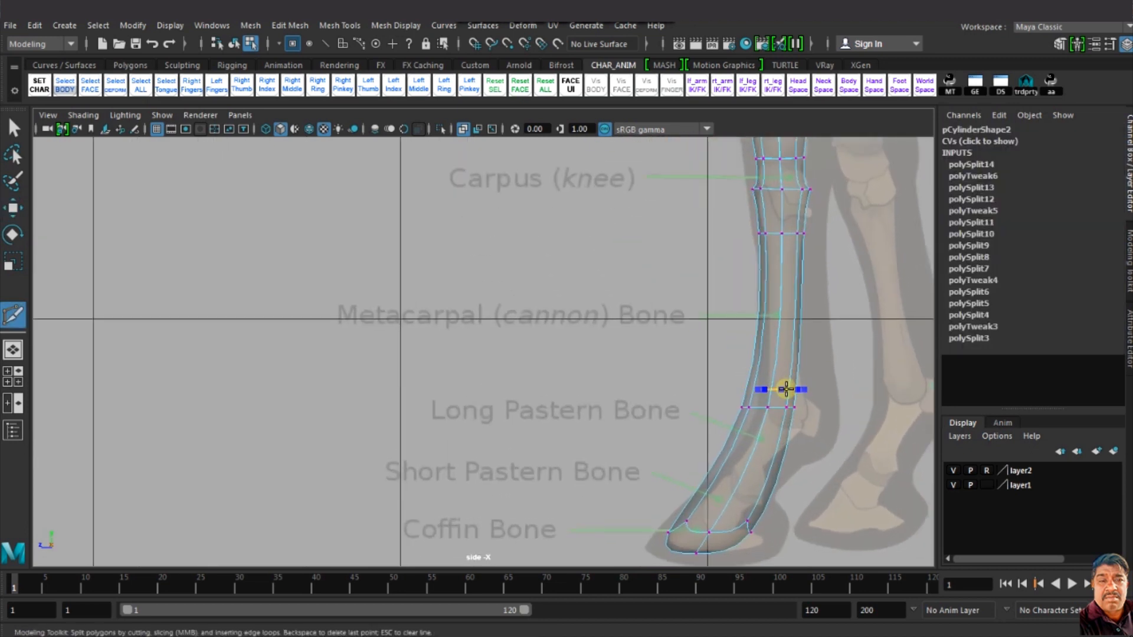
key("ctrl+z")
left_click(746, 455, "ctrl")
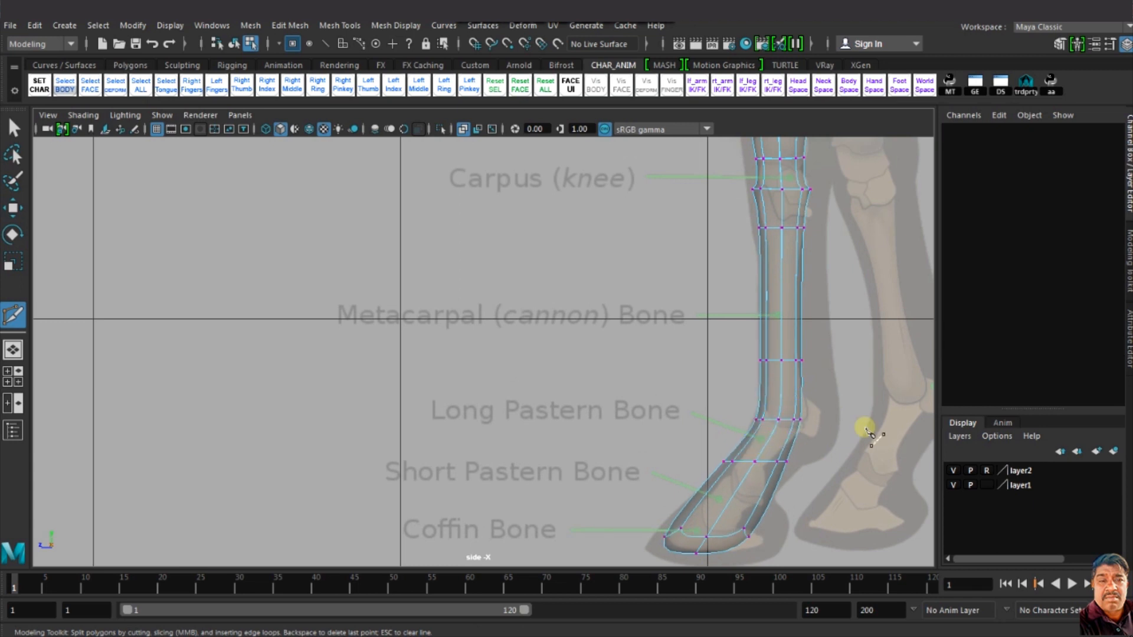
Step: Pull the fetlock's rear vertices back to the reference bulge and adjust the ring just below it
key("w")
left_click(800, 421)
left_click_drag(802, 423, 834, 427)
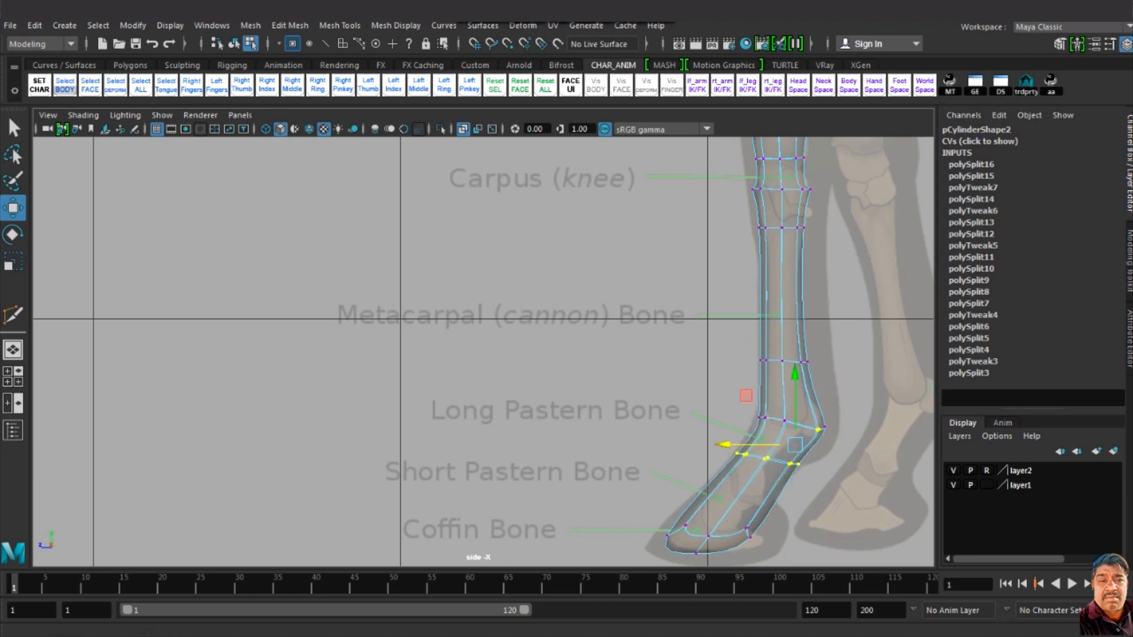
left_click_drag(797, 392, 796, 389)
Step: Insert edge loops across the short pastern and hoof and move their vertices to match the hoof outline
key("y")
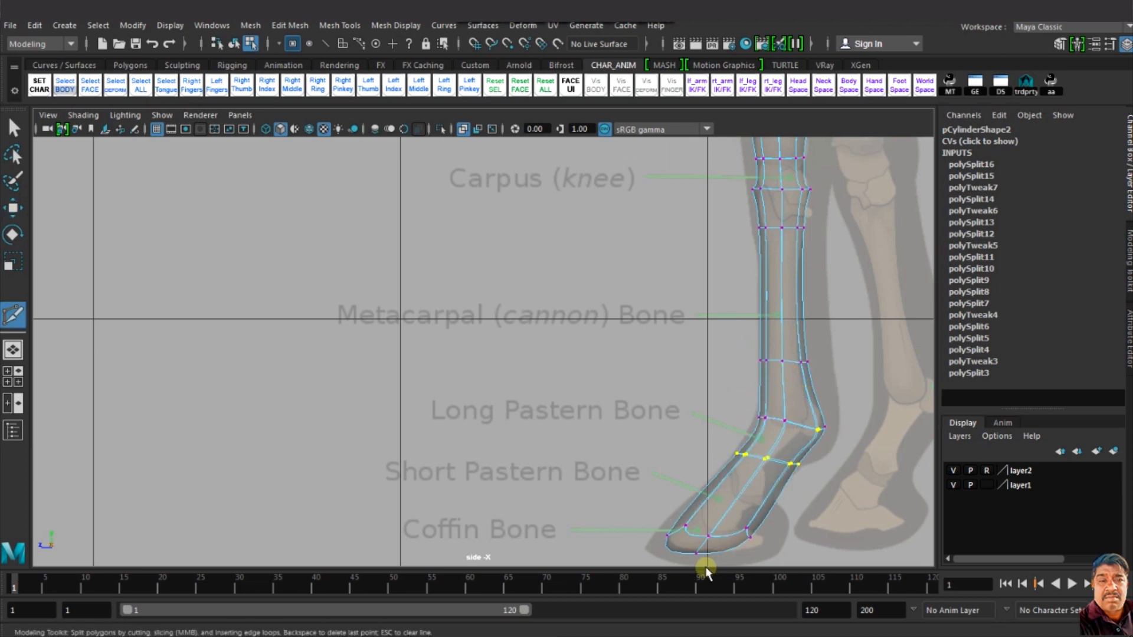
left_click(736, 484, "ctrl")
key("w")
left_click_drag(699, 473, 610, 554)
left_click_drag(723, 534, 756, 555)
left_click_drag(681, 552, 688, 553)
left_click_drag(792, 483, 728, 495)
Step: Insert an edge loop midway along the pastern and move its front vertices onto the outline
key("y")
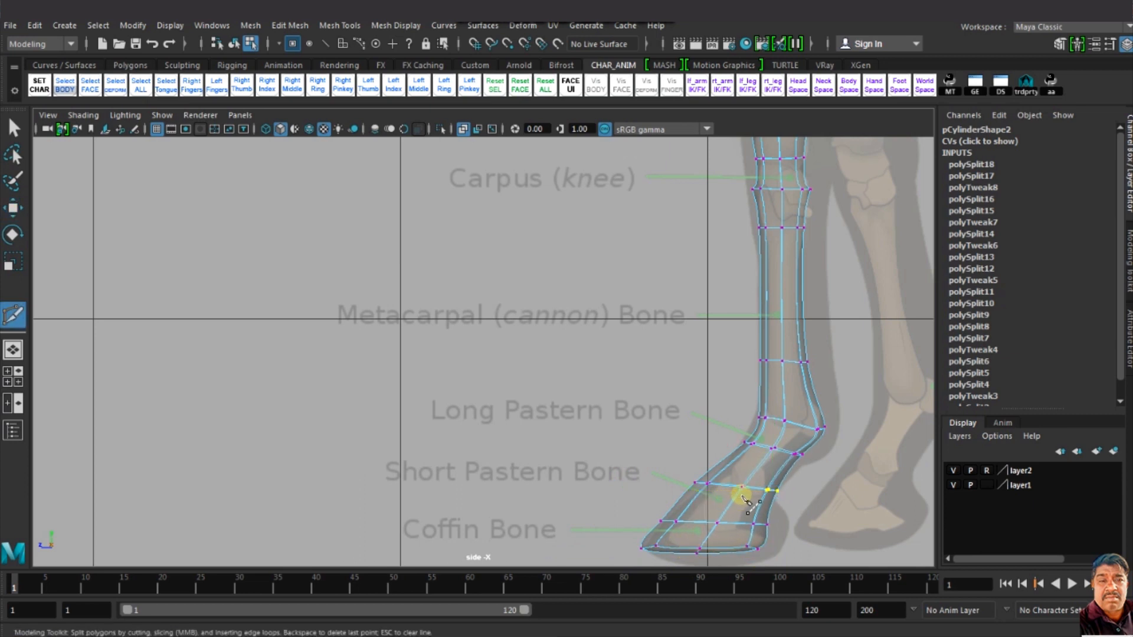
left_click(756, 465, "ctrl")
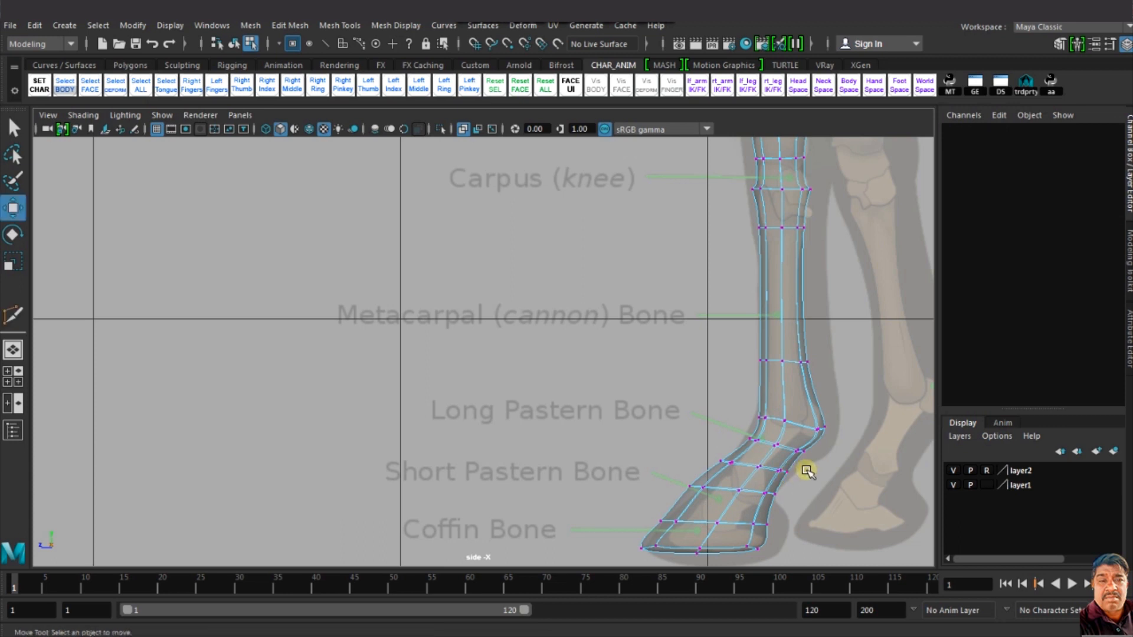
key("w")
mouse_move(705, 442)
left_mouse_down()
mouse_move(723, 469)
mouse_move(703, 458)
left_mouse_up()
left_click_drag(725, 441, 726, 432)
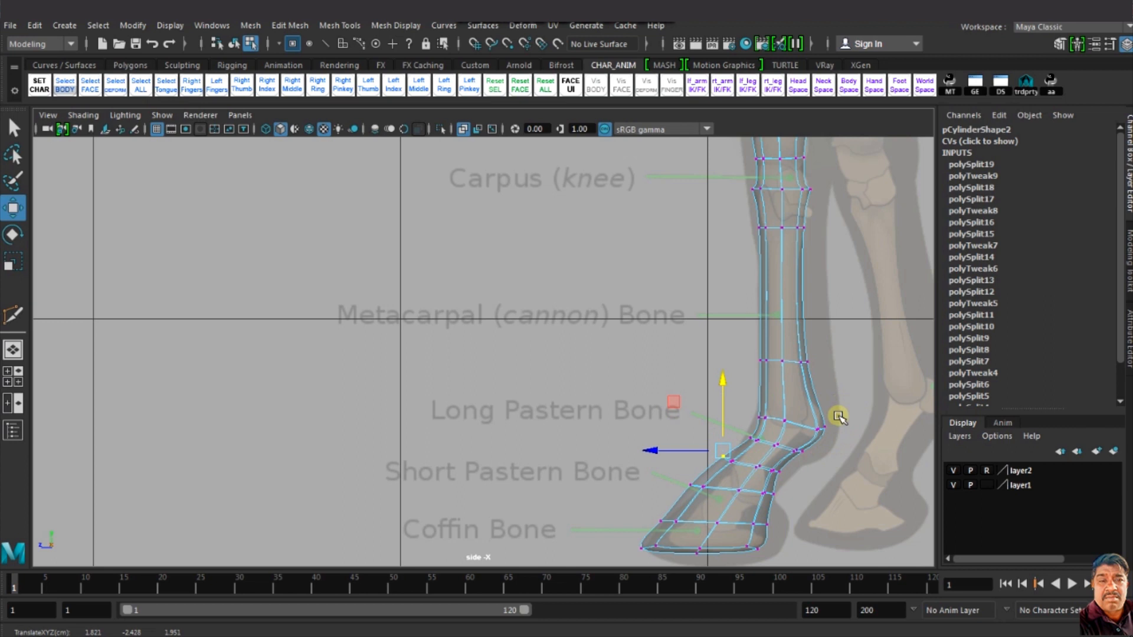
Step: Turn off X-ray in the side view and move the leg object sideways against the body in the perspective view, to Translate X about 1.41
scroll(824, 455, "down", 6)
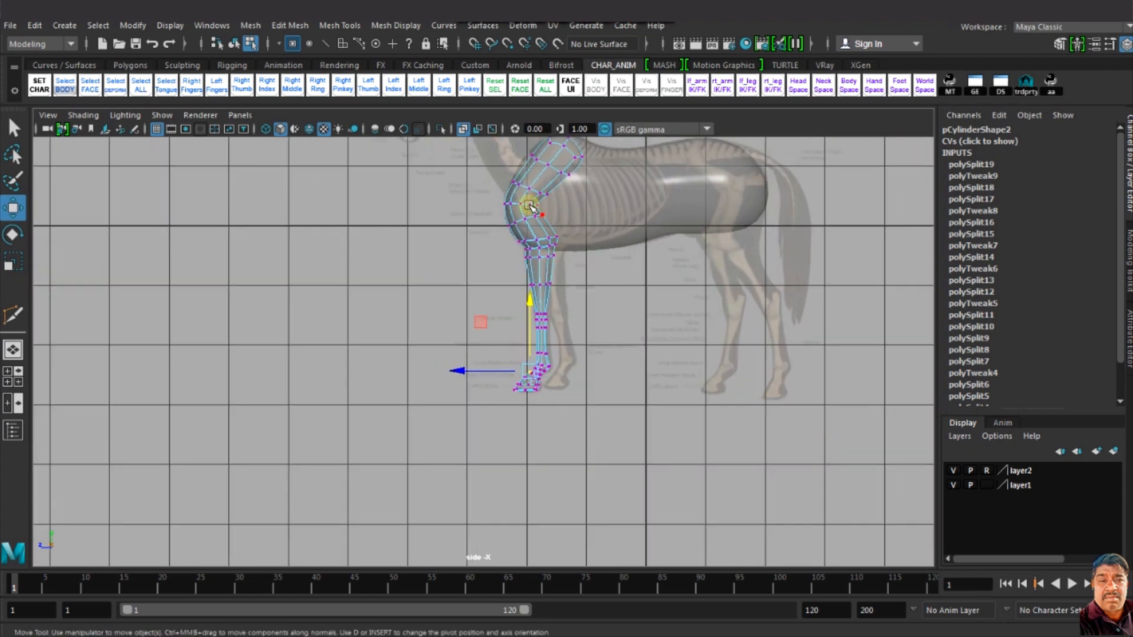
left_click(463, 129)
left_click(240, 115)
left_click(413, 132)
left_click_drag(460, 259, 619, 244, "alt")
right_click_drag(618, 245, 603, 336)
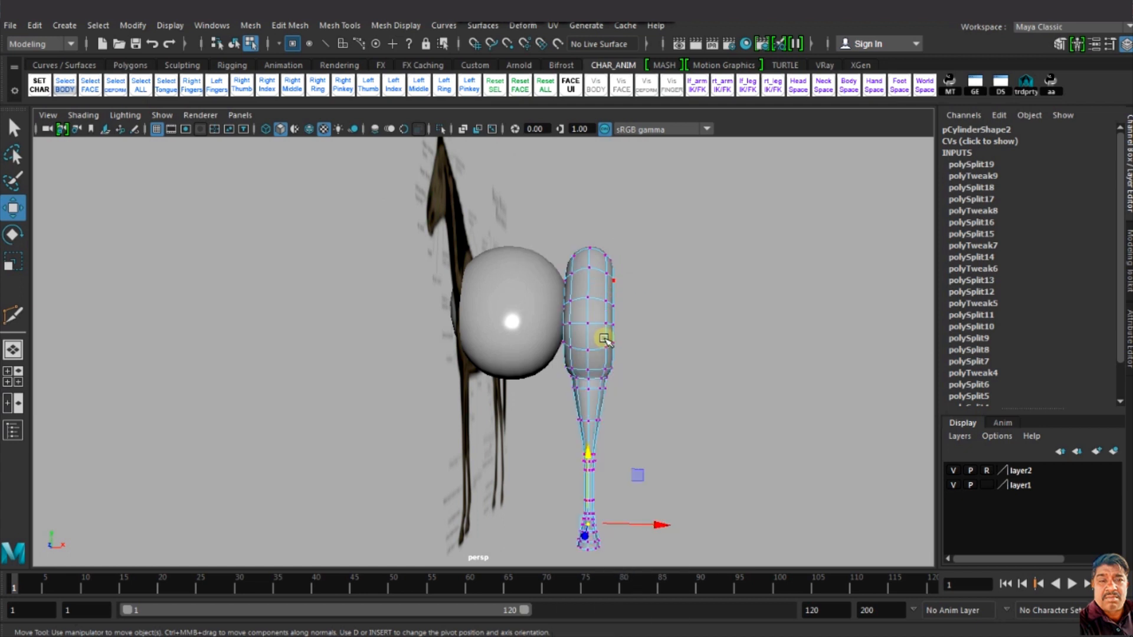
left_click_drag(663, 351, 632, 348)
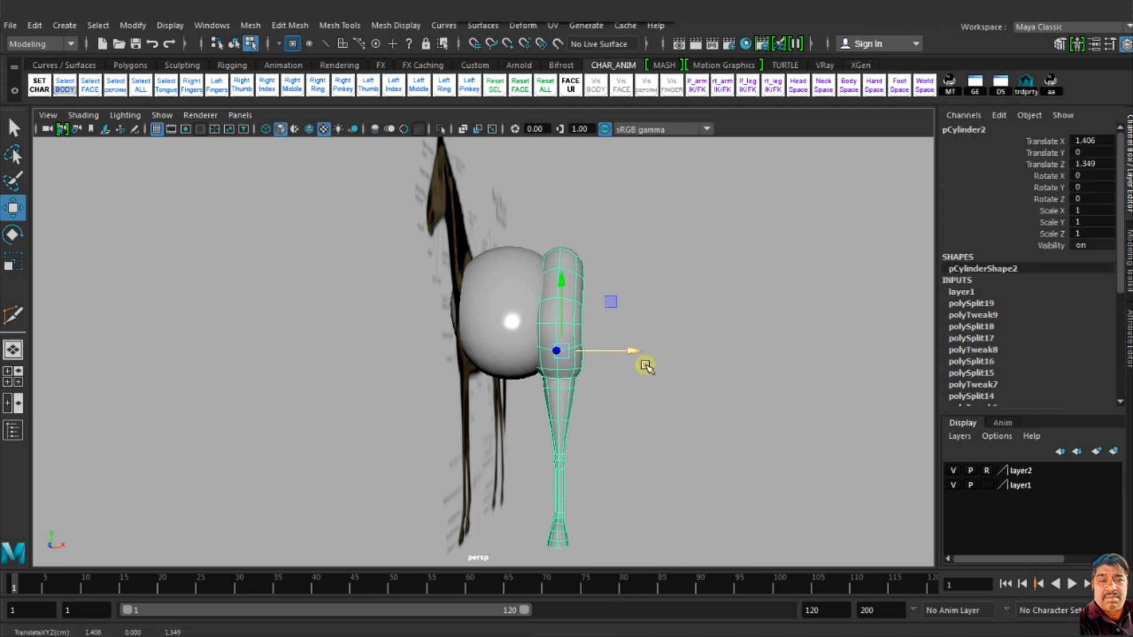
Step: Turn on soft selection and pull the vertices at the top of the shoulder inward over the body
scroll(617, 354, "up", 3)
scroll(581, 379, "down", 2)
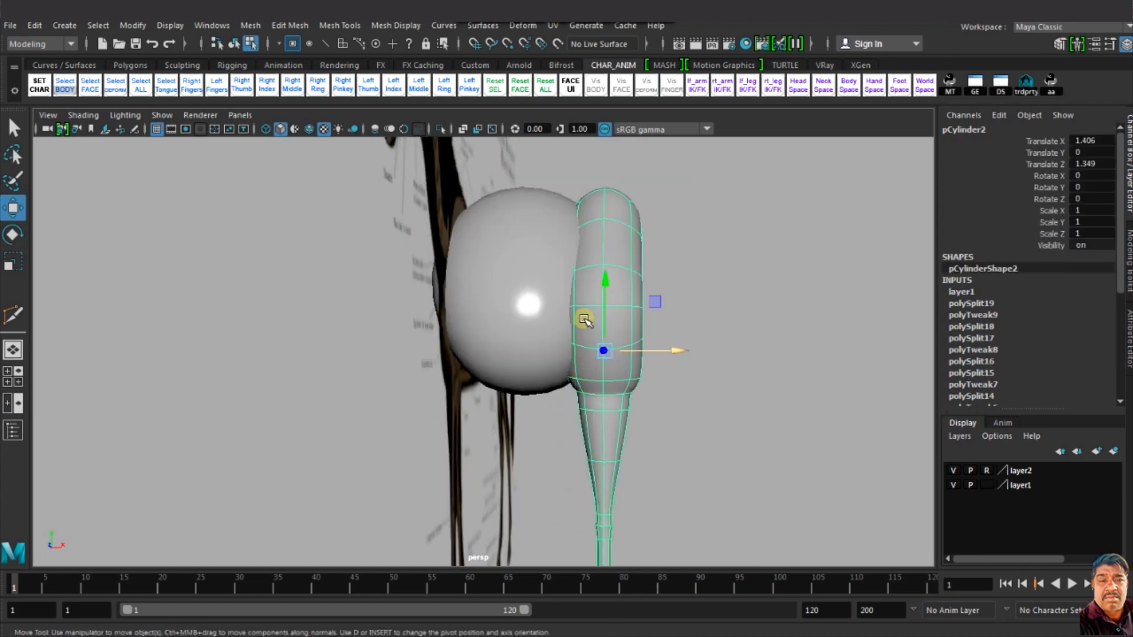
left_click_drag(646, 214, 645, 232, "alt")
right_click_drag(638, 243, 628, 283)
left_click(611, 295)
key("b")
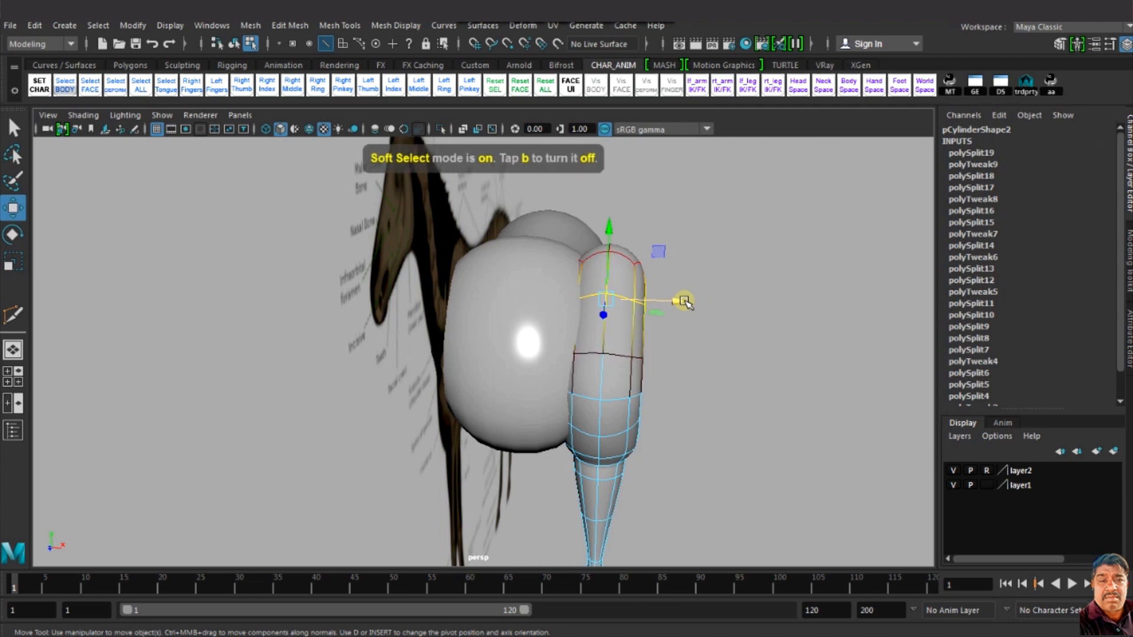
right_click_drag(631, 245, 567, 244)
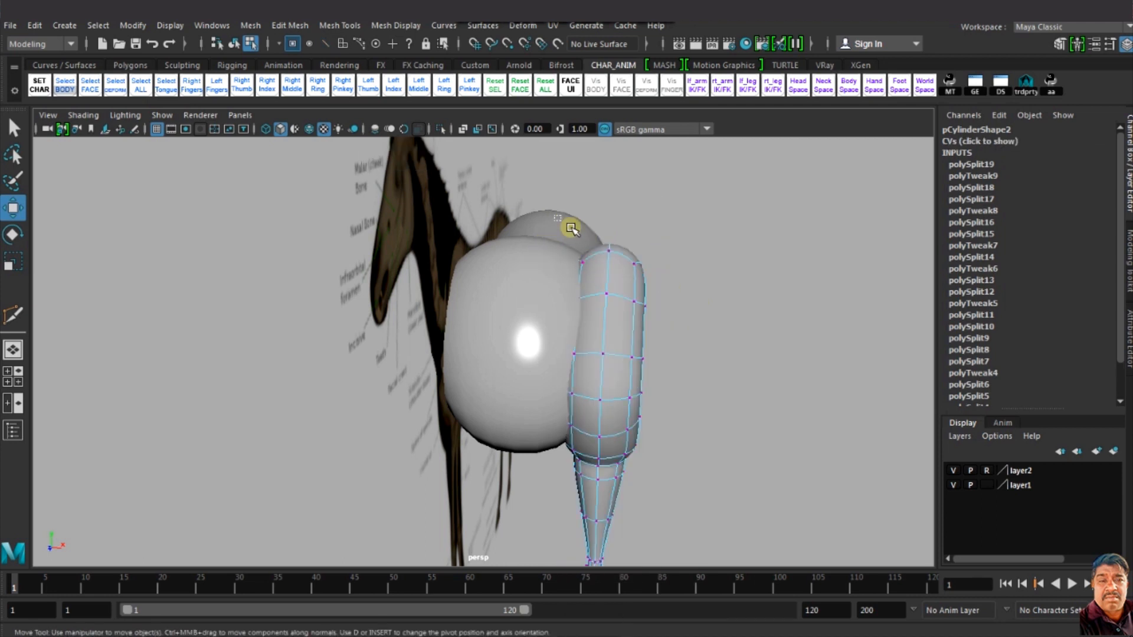
left_click(587, 248)
left_click_drag(659, 250, 675, 253, "alt")
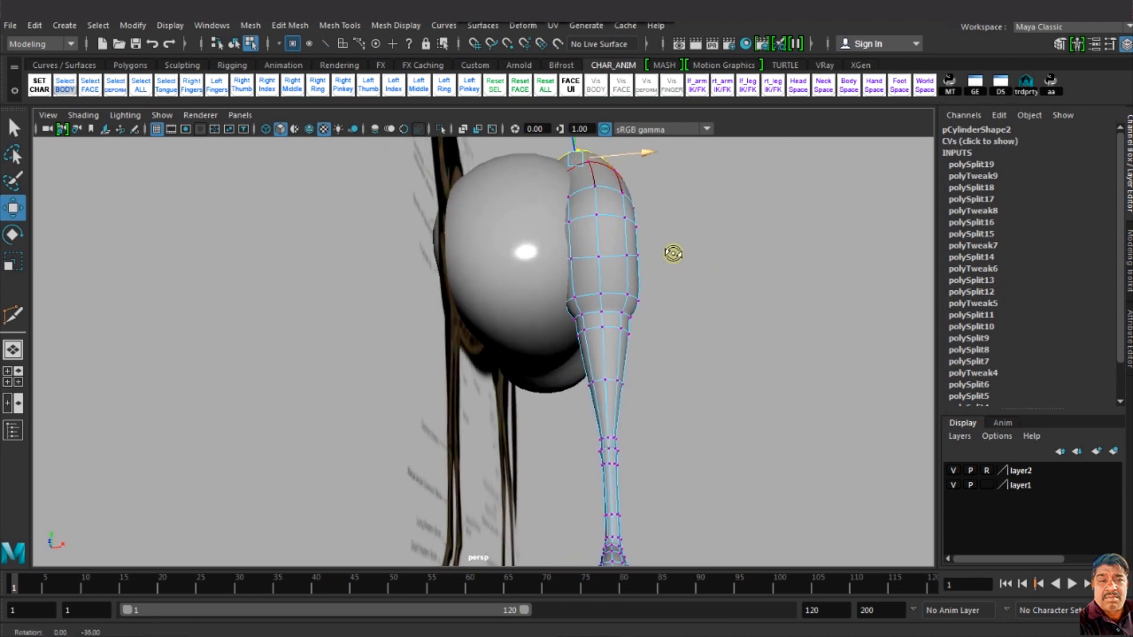
Step: Shift the soft-selected vertices from the elbow down to the knee sideways to shape the leg's front-view profile
left_click(593, 330)
left_click_drag(693, 336, 676, 360)
left_click_drag(593, 399, 662, 429, "alt")
left_click_drag(660, 519, 654, 362)
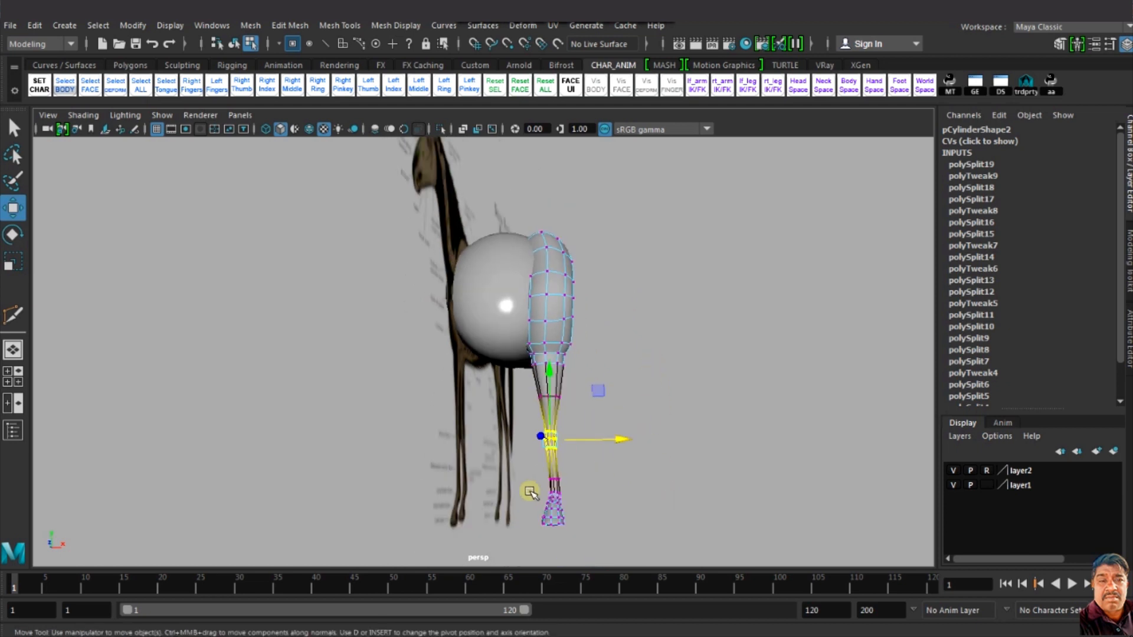
Step: Select the lower leg and hoof vertices and rotate them about the vertical axis
left_click_drag(606, 555, 606, 554)
key("e")
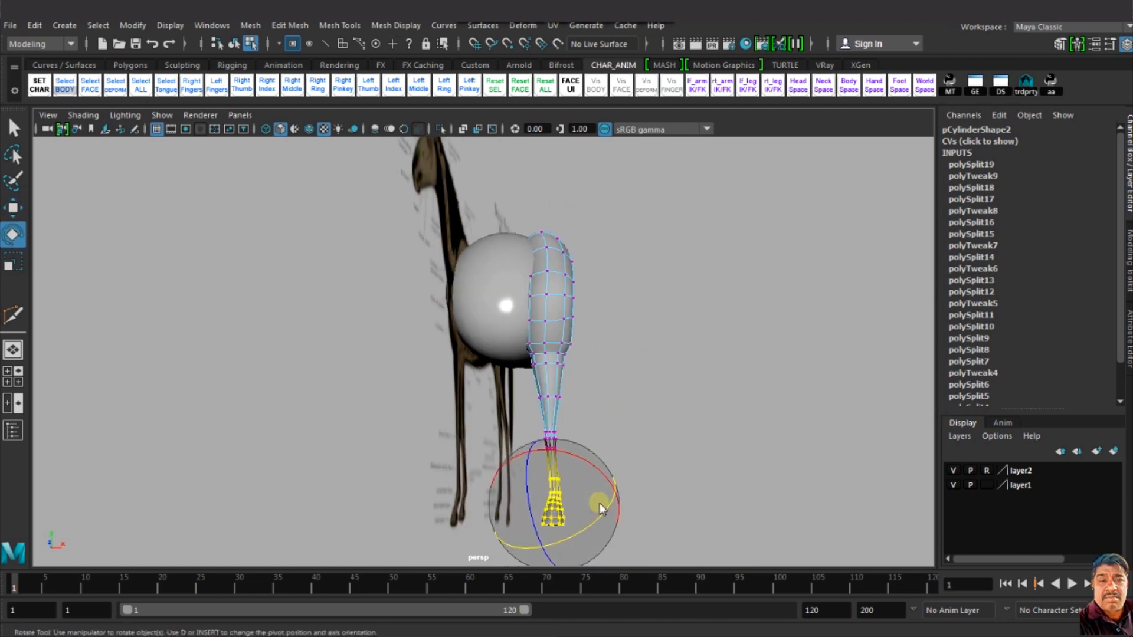
left_click_drag(600, 502, 546, 513)
key("w")
Step: Select the whole leg object and assign it the body's existing glossy material
right_click(364, 419)
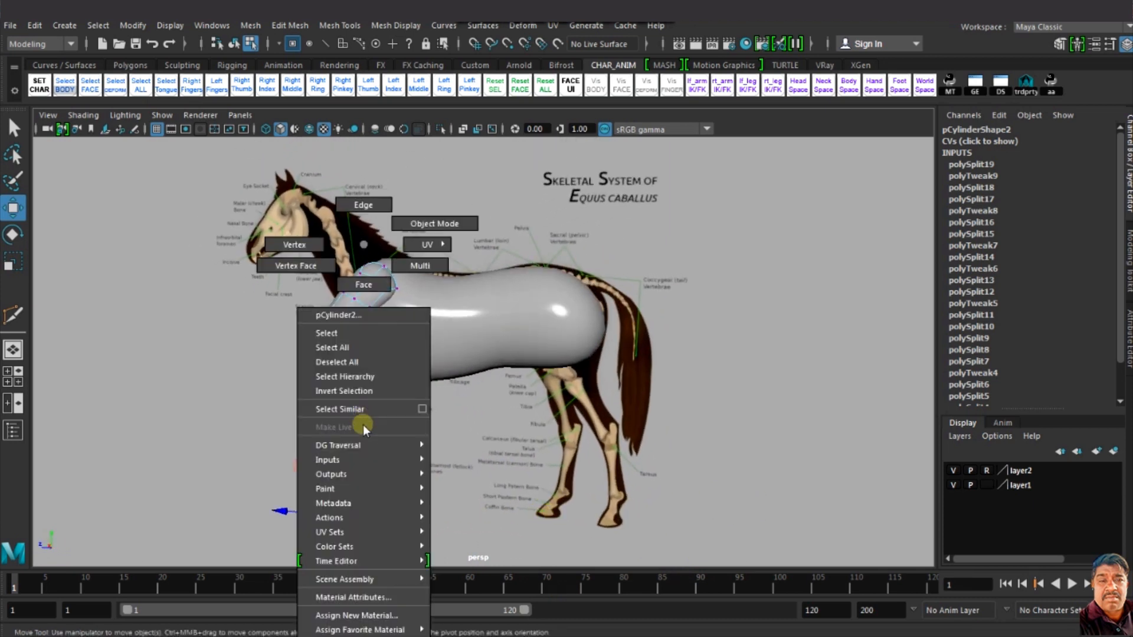
left_click(348, 332)
right_click(355, 384)
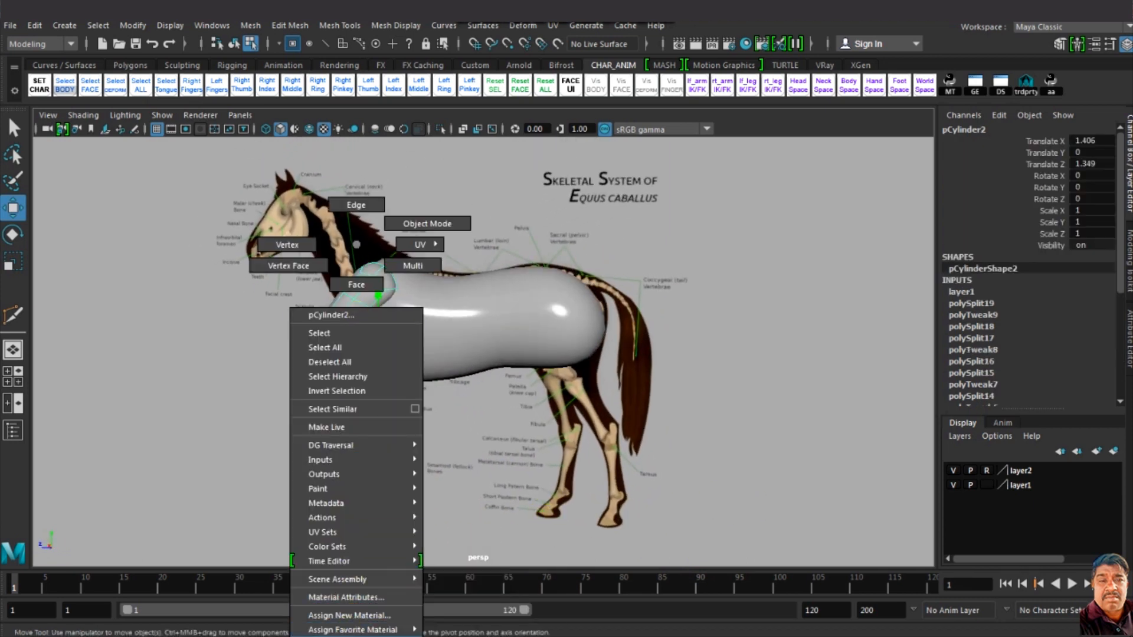
mouse_move(342, 636)
left_click(461, 636)
left_click(685, 466)
mouse_move(687, 466)
left_mouse_down("alt")
mouse_move(729, 454)
mouse_move(683, 470)
mouse_move(678, 478)
mouse_move(693, 484)
left_mouse_up("alt")
Step: Hide the reference layer layer2 and turn off the leg's smooth preview
left_click(953, 471)
left_click_drag(755, 455, 505, 407, "alt")
scroll(514, 420, "up", 5)
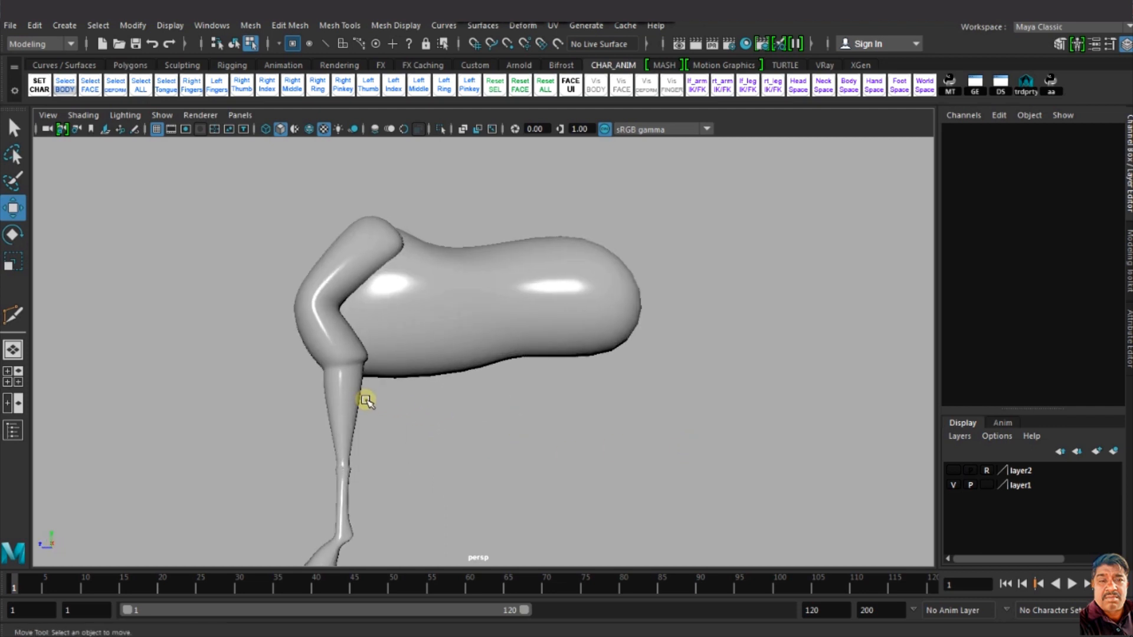
left_click(354, 399)
scroll(407, 428, "up", 6)
scroll(413, 432, "down", 2)
key("1")
scroll(545, 502, "down", 2)
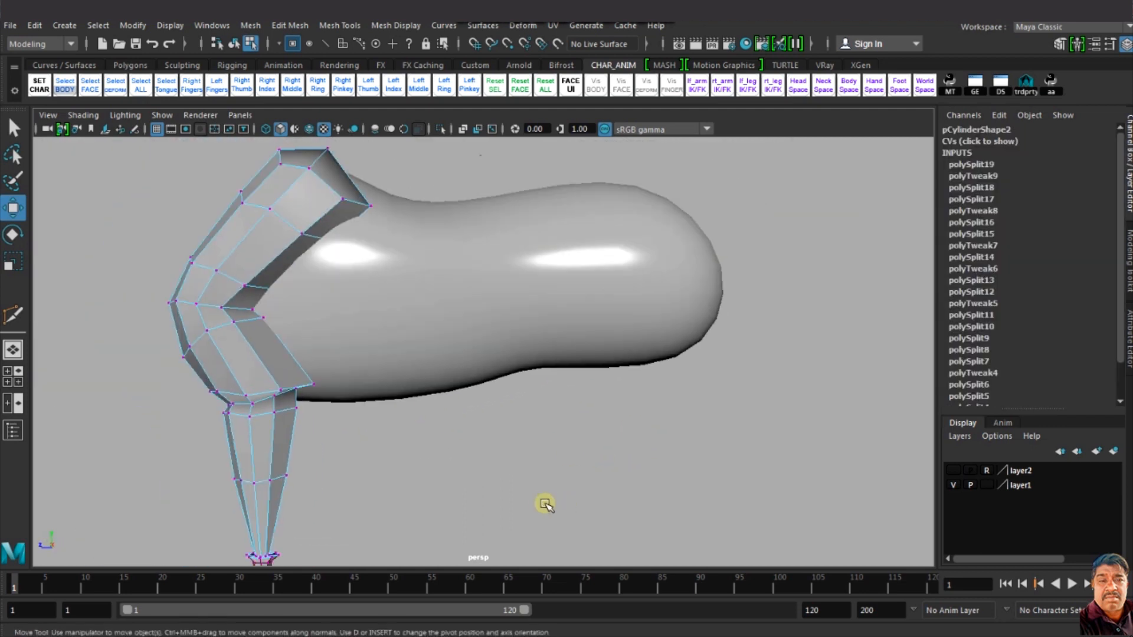
Step: Turn on X-ray in the side view and reposition the front and back vertices of the upper shoulder
left_click(240, 115)
mouse_move(265, 159)
left_click(398, 183)
scroll(501, 250, "up", 2)
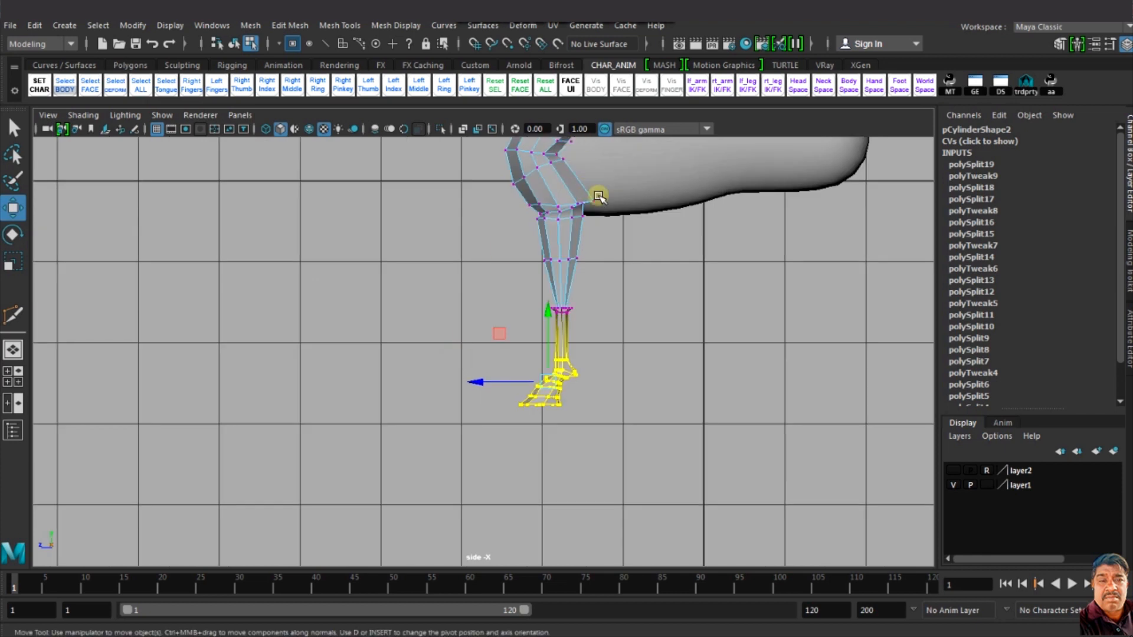
scroll(599, 197, "up", 4)
mouse_move(600, 197)
middle_mouse_down("alt")
mouse_move(543, 246)
mouse_move(443, 431)
middle_mouse_up("alt")
left_click(463, 130)
left_click(537, 250)
left_click_drag(538, 250, 532, 249)
left_click_drag(477, 286, 432, 251)
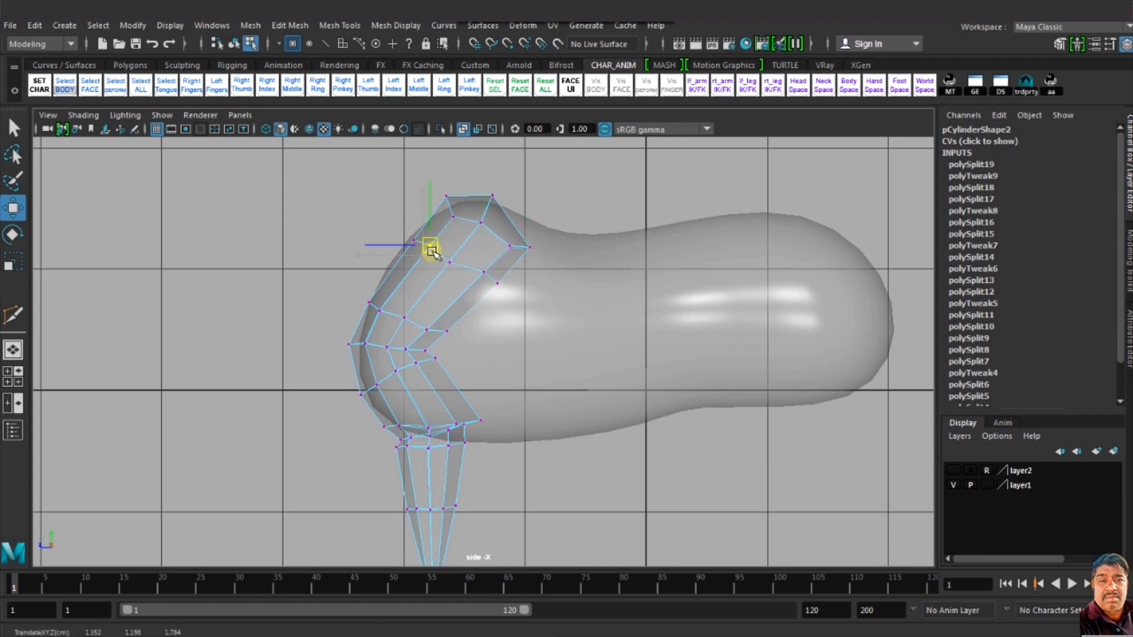
Step: Adjust the vertices at the front and inner bend of the shoulder joint to even out the rings
left_click_drag(448, 336, 425, 338)
left_click(369, 304)
left_click_drag(369, 304, 383, 306)
left_click(379, 310)
left_click(366, 344)
left_click_drag(367, 346, 366, 350)
left_click(435, 360)
left_click_drag(435, 362, 423, 372)
key("ctrl+z")
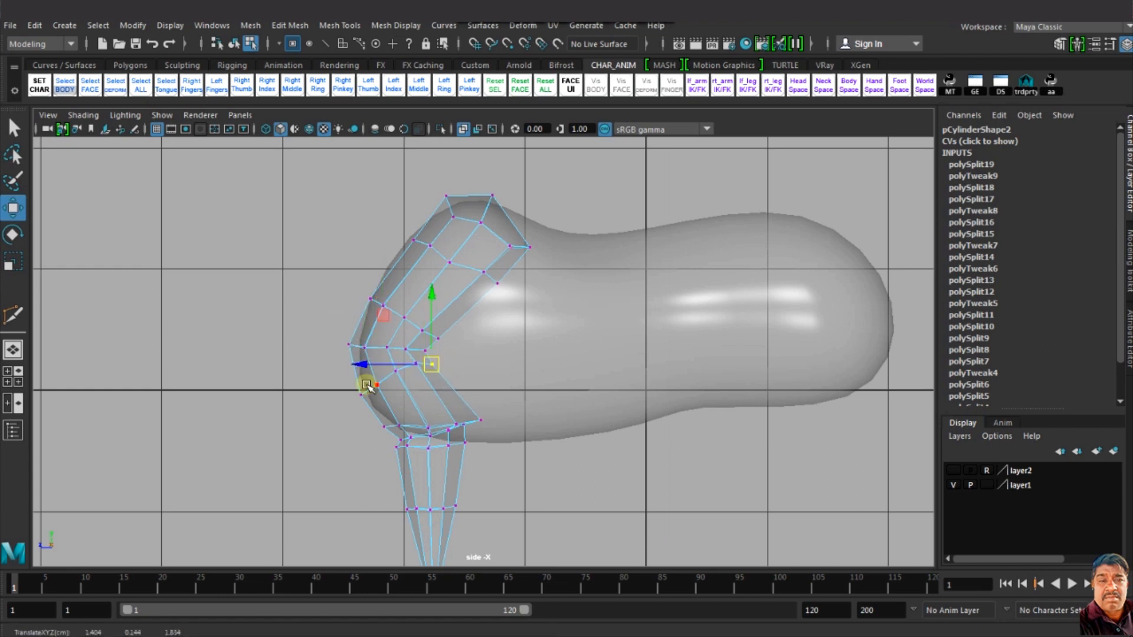
Step: Rotate the elbow's upper edge ring and reposition its individual vertices
right_click_drag(362, 392, 587, 356, "alt")
right_click_drag(593, 244, 603, 220)
left_click(603, 369)
key("e")
left_click_drag(684, 357, 577, 319)
key("w")
key("F9")
left_click_drag(515, 357, 635, 349)
left_click(612, 369)
key("ctrl+z")
left_click(609, 368)
left_click(655, 356)
Step: Select the elbow's middle edge loop, flatten it vertically and adjust its rotation
right_click_drag(647, 349, 648, 205)
double_click(632, 380)
key("r")
left_click_drag(613, 318, 612, 386)
key("e")
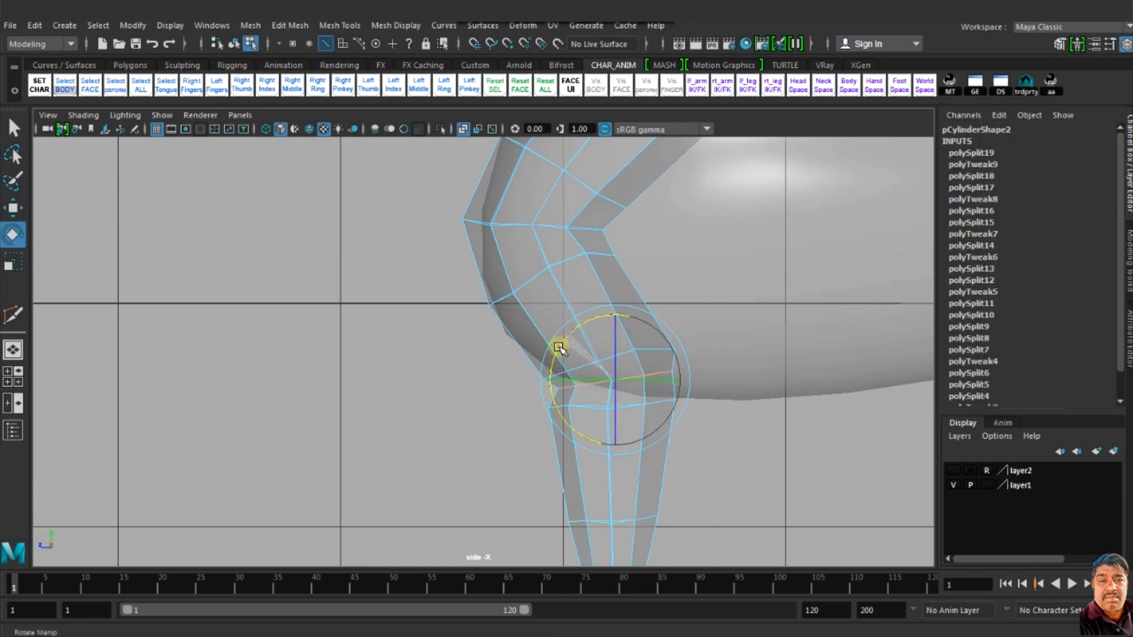
Step: Move the vertices on the upper arm's front, the elbow point and the ring beneath the elbow to smooth the contour
right_click_drag(618, 284, 552, 243)
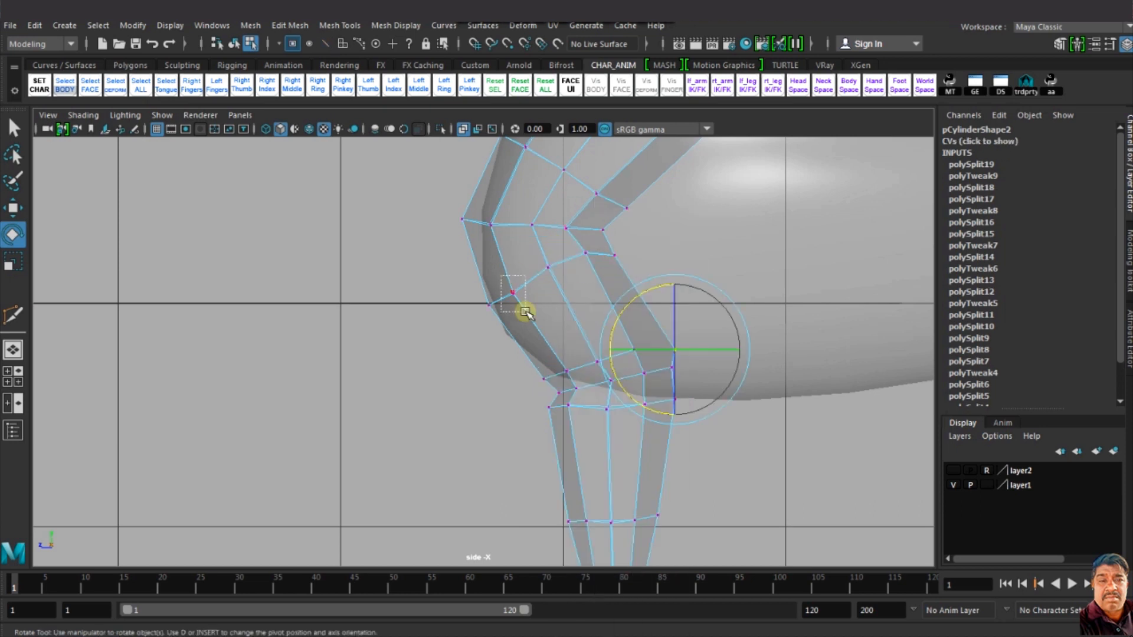
left_click(519, 307)
key("w")
left_click_drag(519, 307, 525, 345)
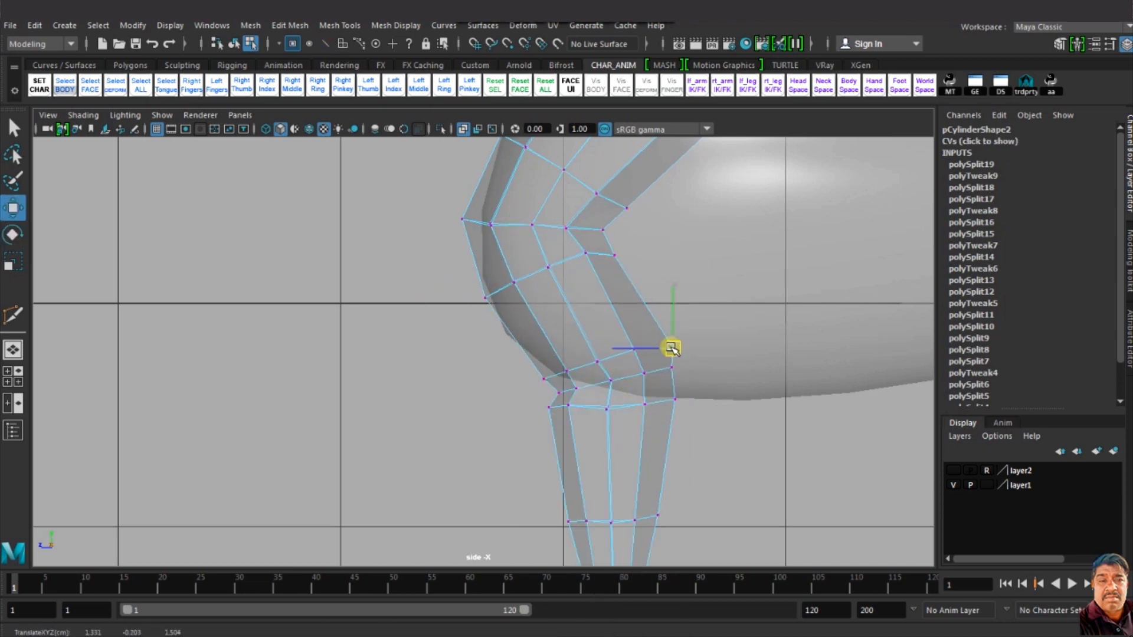
left_click(568, 406)
left_click_drag(569, 406, 624, 406)
left_click(549, 407)
left_click(609, 409)
Step: Select the vertex ring around the middle of the forearm and scale it
key("r")
middle_click_drag(678, 447, 720, 346, "alt")
left_click_drag(747, 457, 593, 402)
left_click_drag(654, 355, 651, 369)
Step: Select the knee's middle edge loop and lower it slightly
middle_click_drag(699, 477, 750, 315, "alt")
scroll(735, 353, "up", 3)
right_click_drag(791, 406, 796, 324)
double_click(810, 408)
key("w")
left_click_drag(824, 353, 825, 361)
scroll(705, 389, "up", 1)
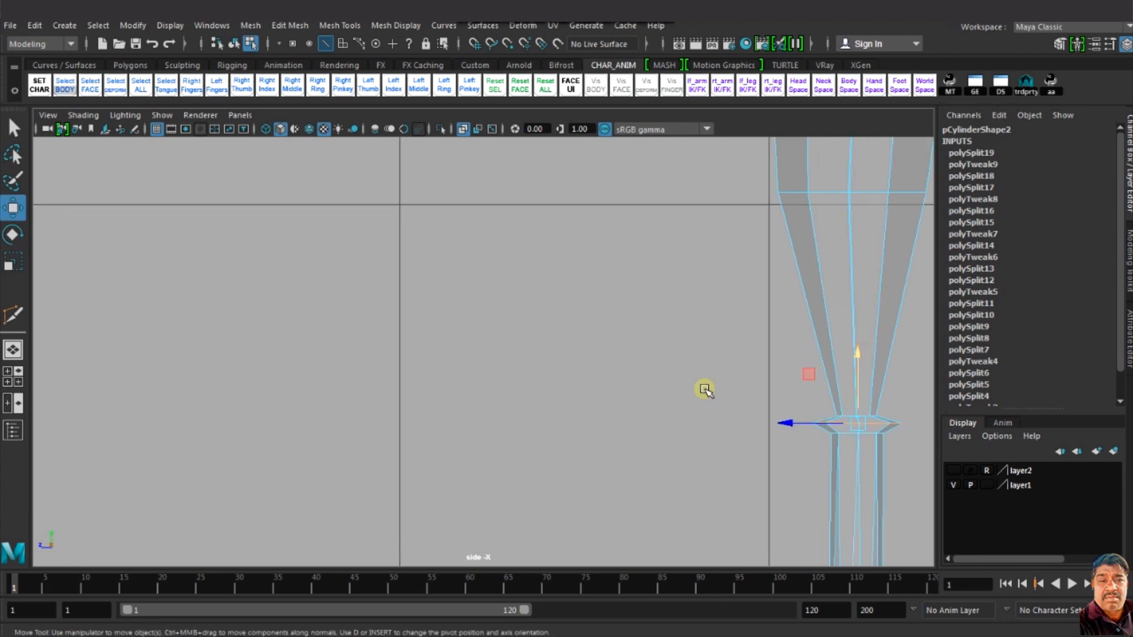
Step: Raise the edge loop above the knee and lower the loop below it to lengthen the joint
key("f")
double_click(513, 334)
left_click_drag(485, 285, 485, 238)
double_click(501, 372)
left_click_drag(477, 310, 477, 361)
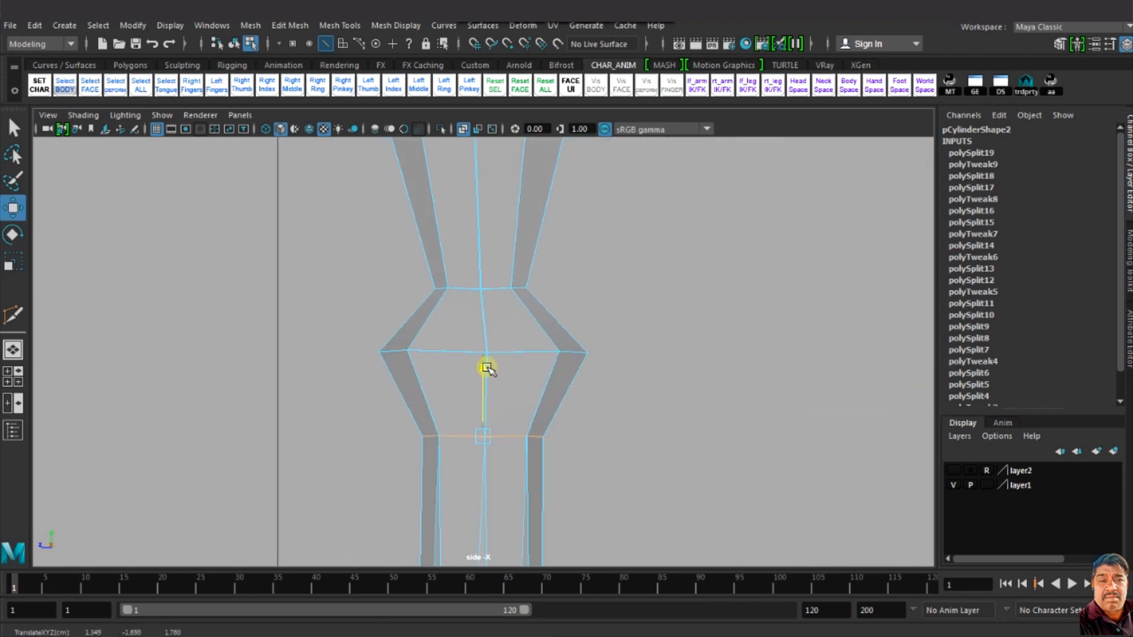
left_click(463, 288)
left_click_drag(481, 213, 482, 167)
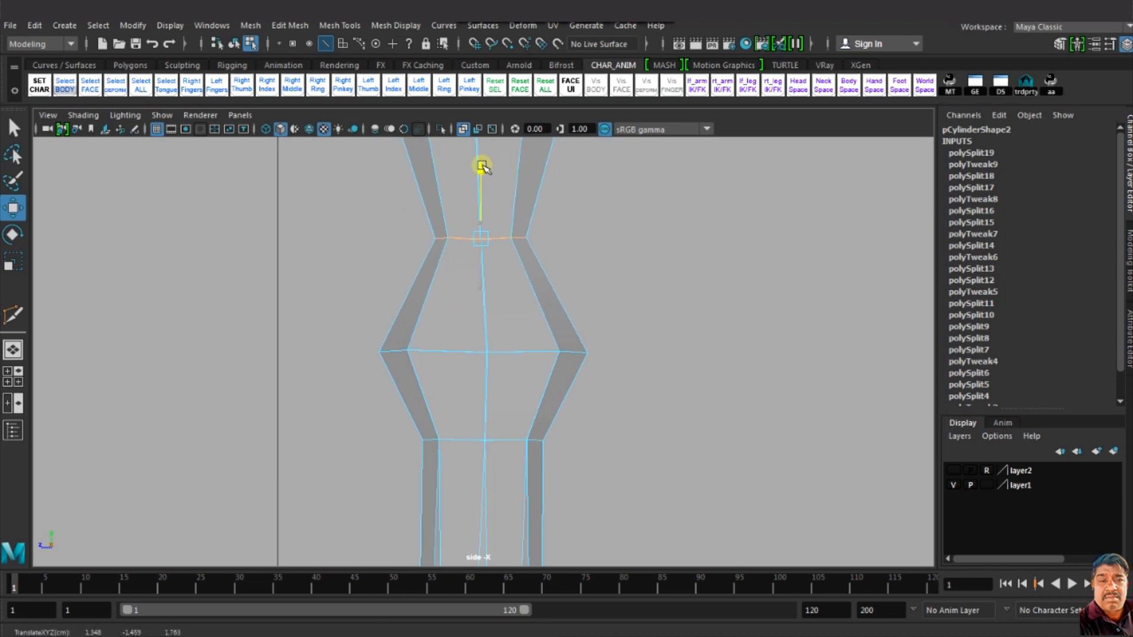
Step: Insert edge loops just above and below the knee's middle loop with Multi-Cut, and scale the middle loop inward
key("y")
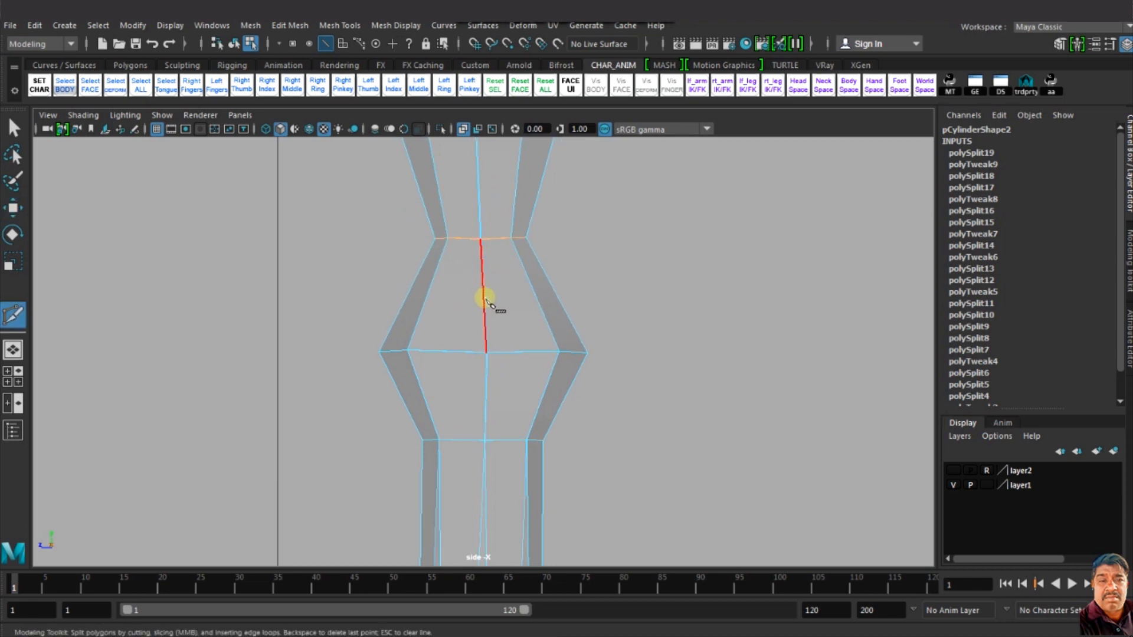
left_click(481, 322, "ctrl")
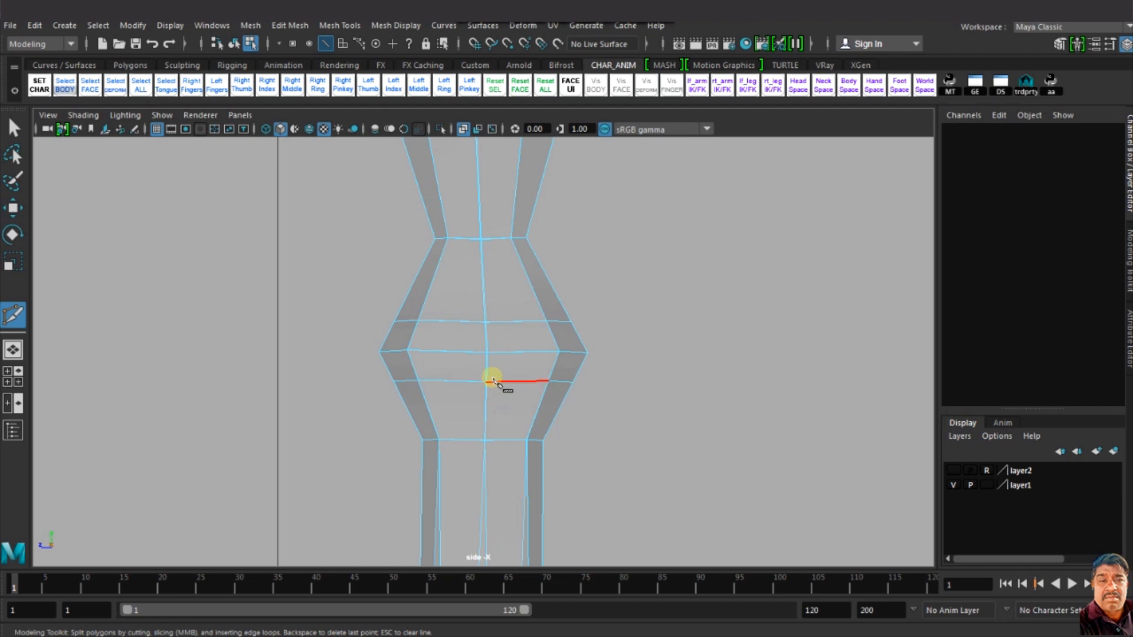
key("r")
left_click_drag(473, 352, 482, 393)
Step: Lower the edge loop at the bottom of the knee to stretch the joint's lower part
double_click(455, 439)
key("w")
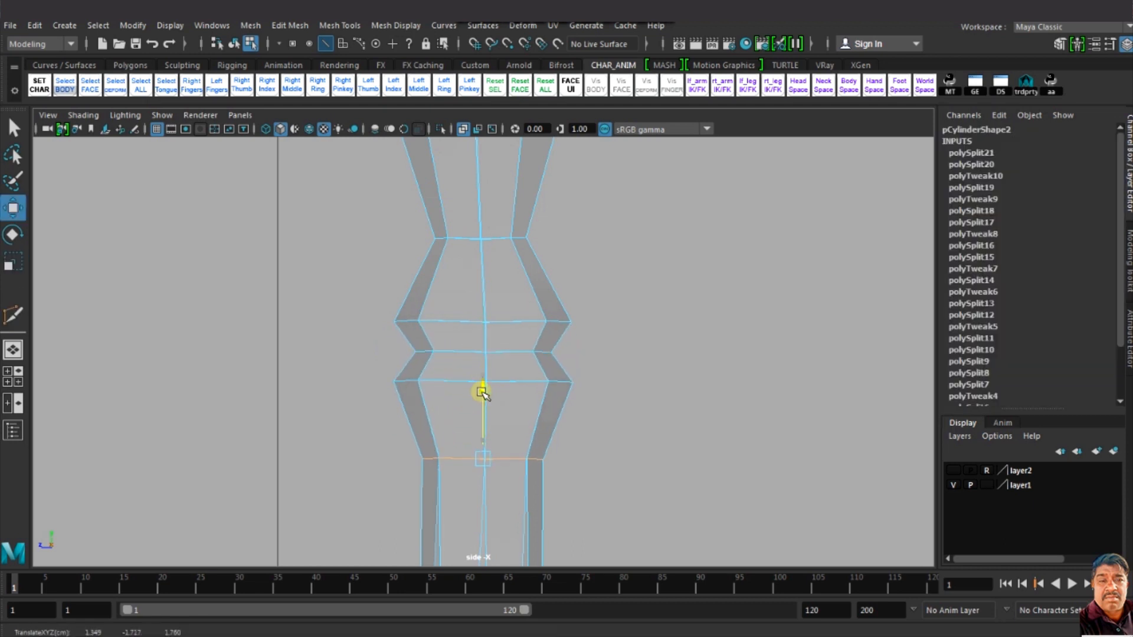
scroll(483, 338, "down", 8)
scroll(529, 440, "up", 5)
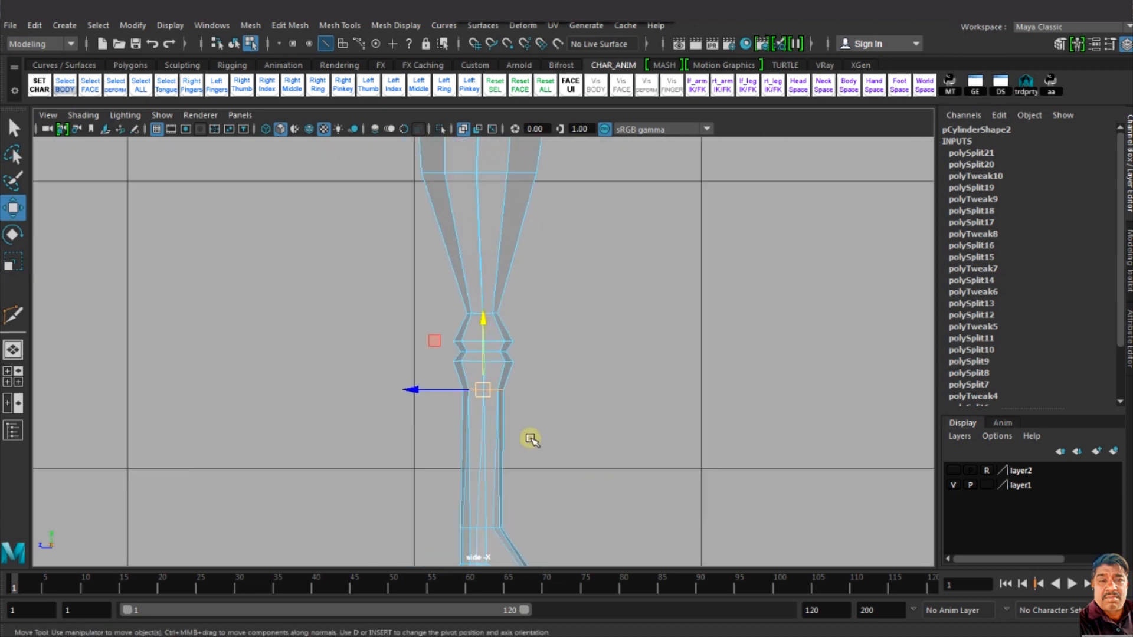
Step: Rotate and scale the edge loop at the bottom of the cannon, just above the fetlock
middle_click_drag(530, 438, 544, 282, "alt")
scroll(544, 282, "up", 2)
scroll(519, 371, "up", 2)
key("r")
left_click(445, 370)
double_click(521, 366)
key("e")
left_click_drag(546, 340, 534, 323)
key("r")
left_click_drag(509, 367, 493, 373)
Step: Select the vertex ring at the top of the knee and scale it
middle_click_drag(493, 482, 490, 538, "alt")
left_click(490, 539, "alt")
right_click_drag(490, 539, 407, 101, "alt")
right_click_drag(465, 176, 431, 169)
left_click_drag(464, 241, 529, 259)
left_click(498, 255)
right_click_drag(518, 374, 555, 444, "alt")
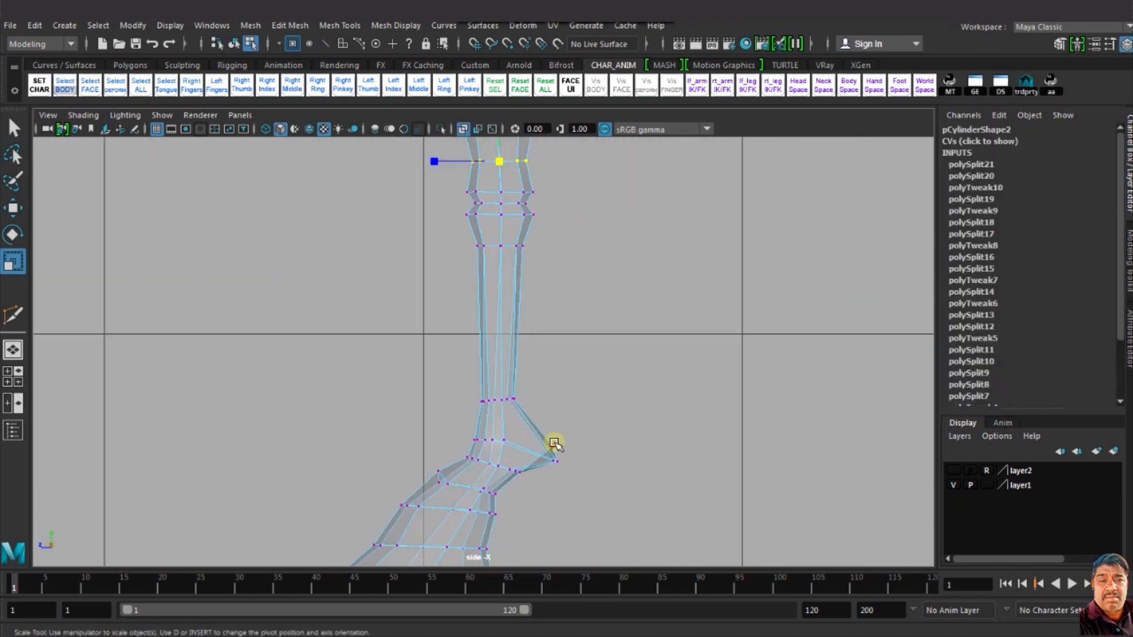
Step: Move the vertices at the fetlock's back point, side and front to spread the ring more evenly
key("w")
left_click_drag(555, 461, 553, 443)
right_click_drag(553, 444, 608, 303, "alt")
scroll(608, 304, "up", 8)
left_click_drag(826, 260, 779, 261)
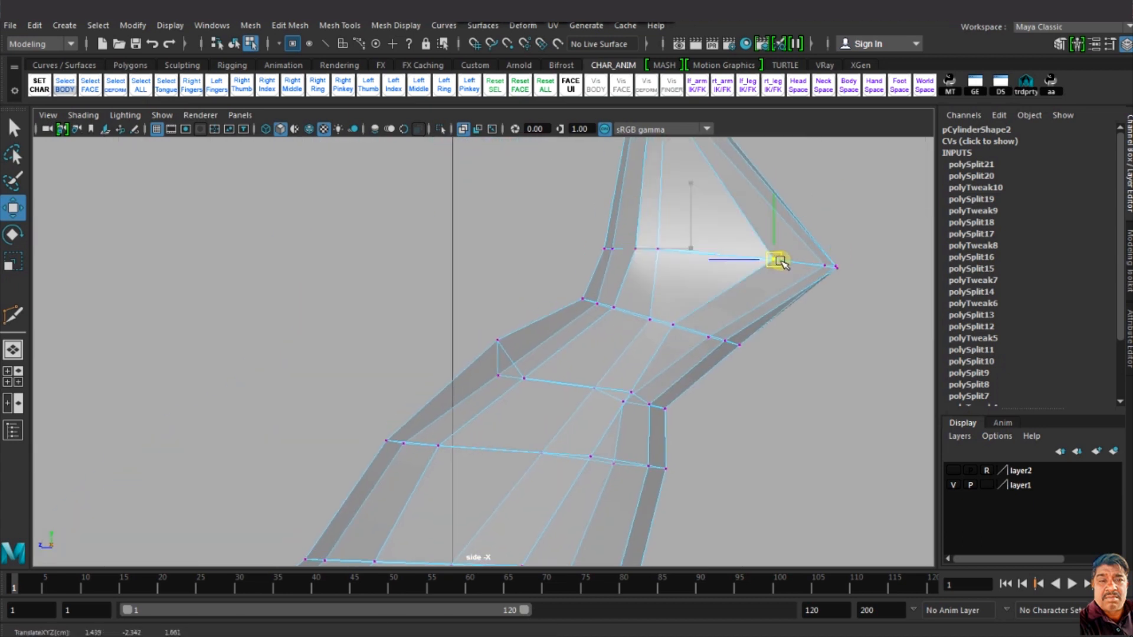
left_click_drag(658, 248, 622, 247)
left_click(612, 250)
left_click(605, 249)
Step: Even out the vertex spacing along the fetlock's rear side and the pastern ring below it
left_click(673, 324)
left_click_drag(674, 326, 696, 337)
key("ctrl+z")
left_click(708, 337)
left_click(825, 266)
left_click_drag(825, 266, 774, 262)
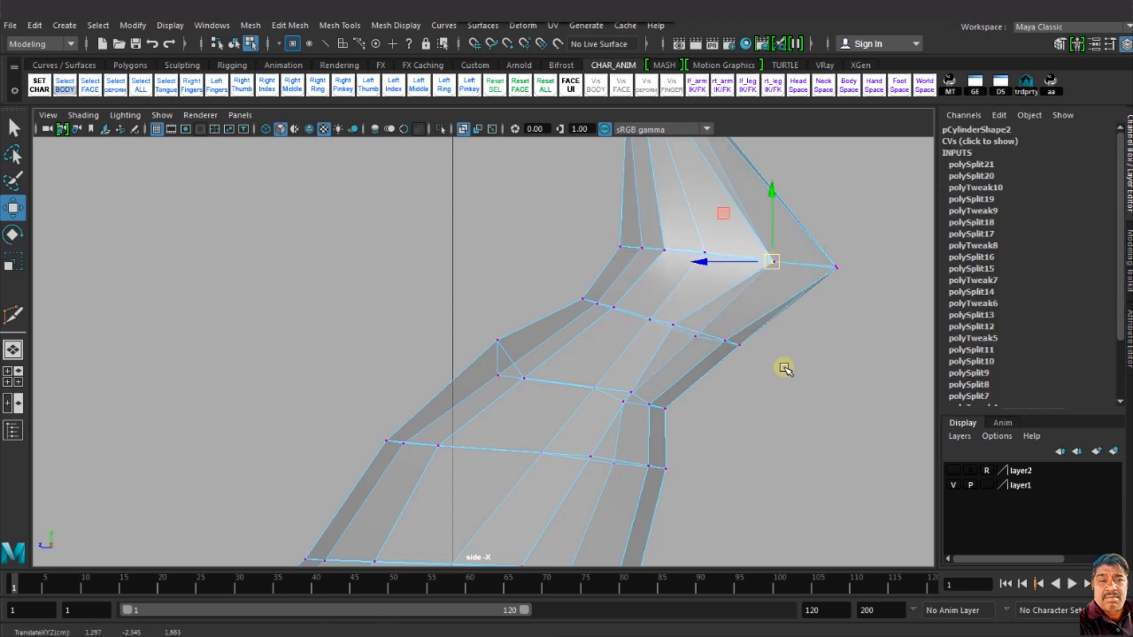
key("f")
left_click_drag(490, 354, 472, 354)
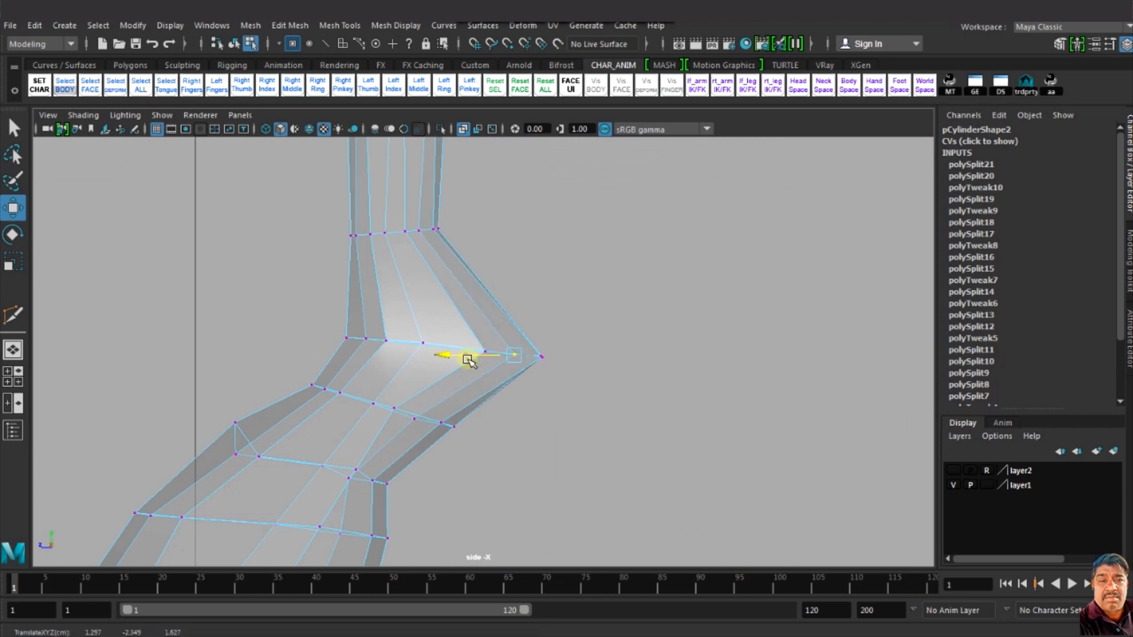
left_click(415, 417)
Step: Flatten the lower pastern edge loop and the hoof's top edge loop by scaling, and rotate them to follow the foot's slope
right_click_drag(249, 261, 248, 206)
double_click(246, 439)
key("r")
left_click_drag(310, 388, 305, 464)
key("e")
left_click_drag(354, 407, 373, 438)
double_click(248, 518)
key("r")
left_click_drag(261, 461, 258, 538)
key("e")
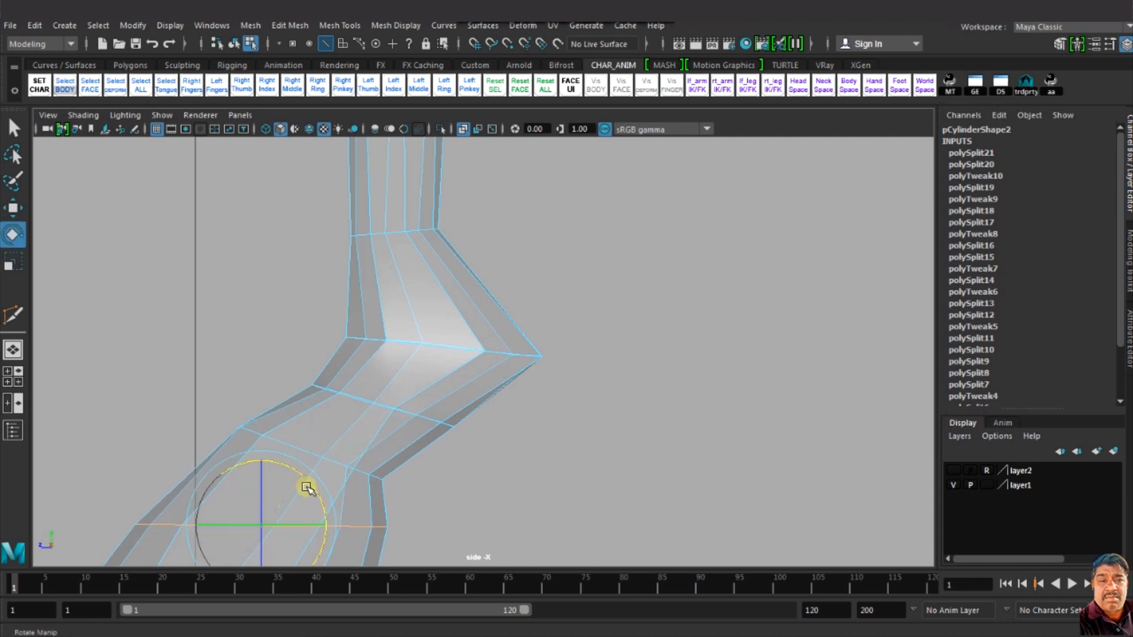
Step: Lower the edge loop just above the hoof's sole, and scale and shift it to match the sole's outline
scroll(303, 487, "down", 5)
scroll(397, 480, "up", 4)
key("w")
left_click_drag(372, 415, 370, 443)
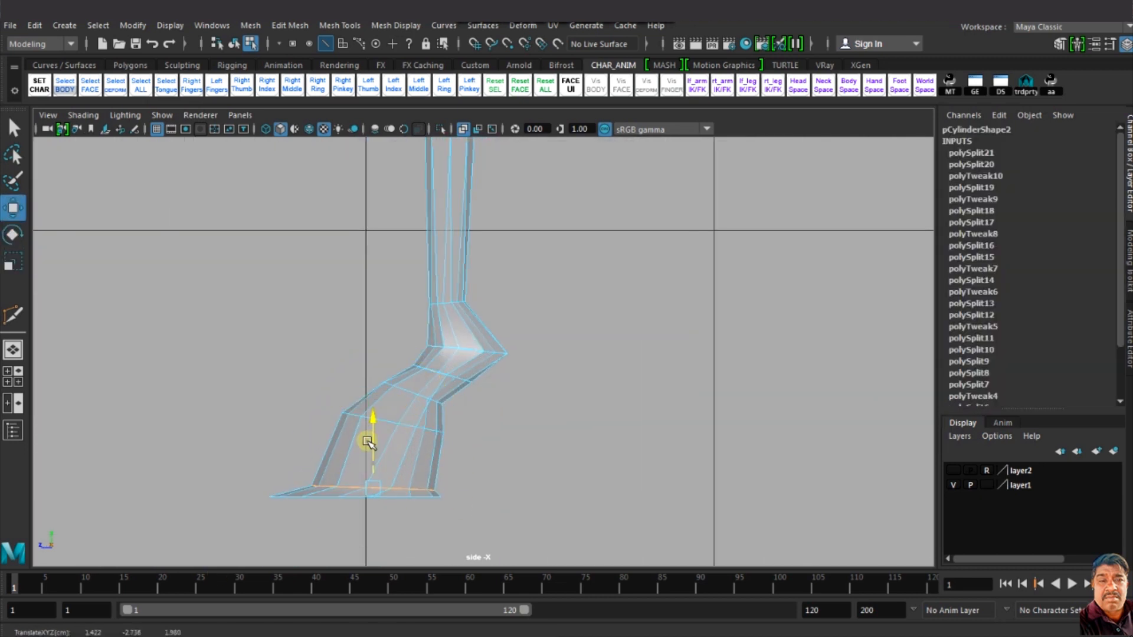
key("r")
left_click_drag(372, 486, 326, 486)
key("w")
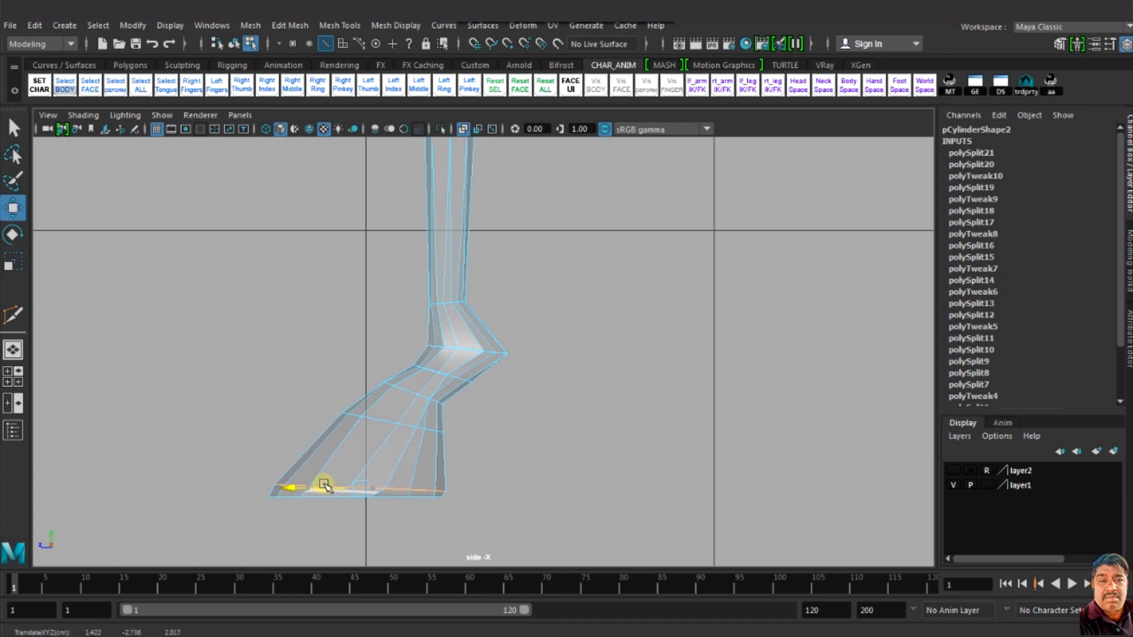
key("r")
middle_click_drag(371, 553, 365, 577, "alt")
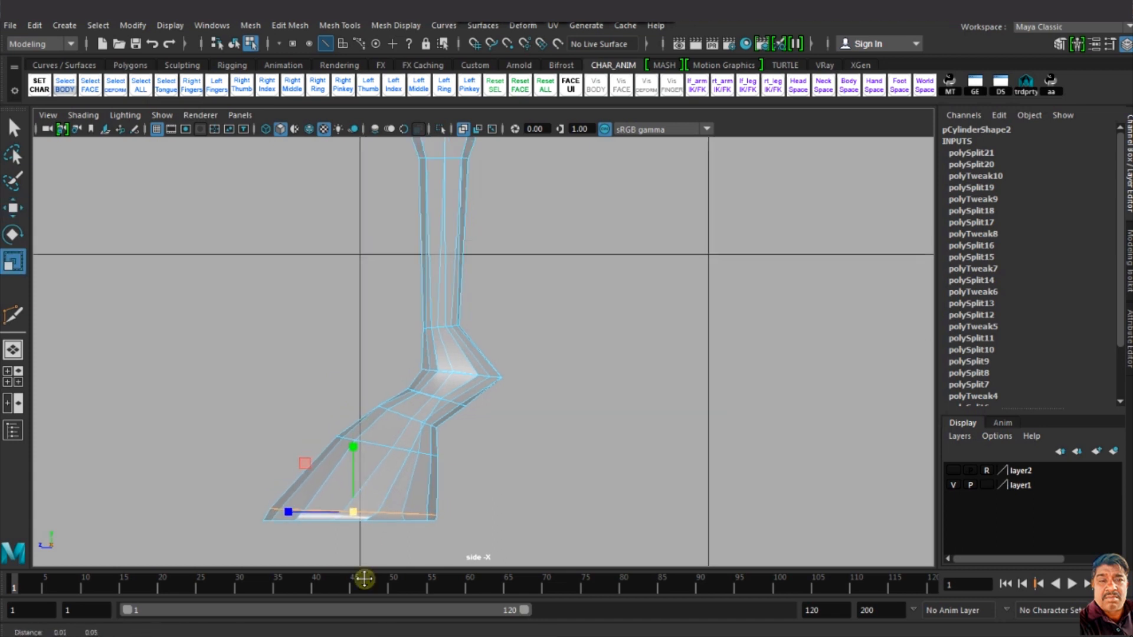
Step: Shift the rear side vertices of the lower pastern ring forward to even their spacing
left_click(363, 579)
scroll(413, 502, "up", 7)
right_click_drag(395, 454, 333, 490)
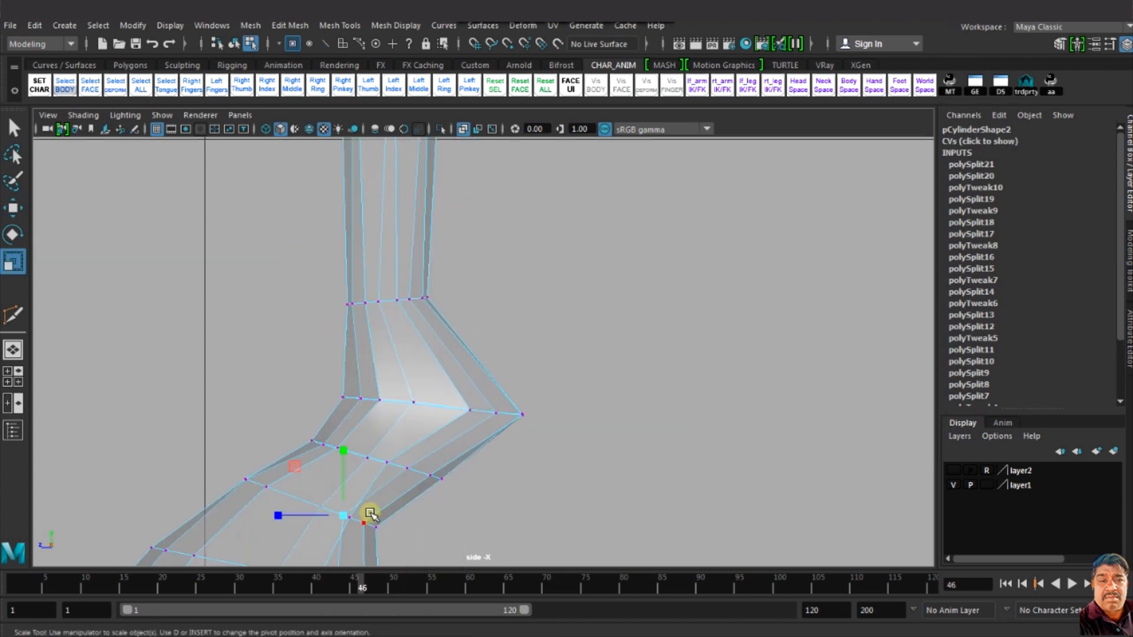
key("w")
left_click_drag(360, 515, 318, 519)
middle_click_drag(347, 506, 432, 314, "alt")
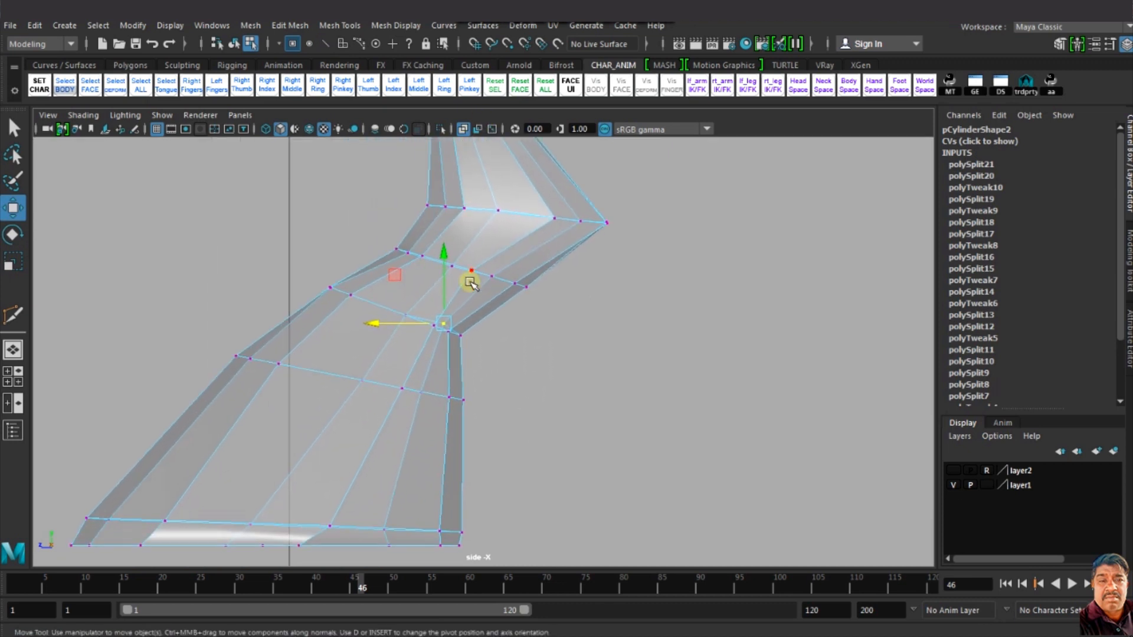
left_click(506, 349)
left_click(443, 323)
mouse_move(444, 323)
left_mouse_down()
mouse_move(453, 335)
mouse_move(431, 327)
left_mouse_up()
Step: Move the side vertices of the fetlock ring and the pastern ring beneath it to straighten the vertical edges
left_click(549, 349)
left_click(450, 335)
left_click_drag(527, 208, 559, 239)
left_click_drag(525, 218, 497, 219)
left_click(453, 267)
left_click_drag(452, 268, 446, 263)
Step: Shift the side vertices of the lower pastern ring and the hoof's top ring forward
left_click(405, 317)
left_click_drag(405, 316, 380, 310)
left_click_drag(340, 359, 384, 391)
left_click_drag(339, 381, 306, 380)
left_click(402, 388)
left_click_drag(377, 389, 359, 389)
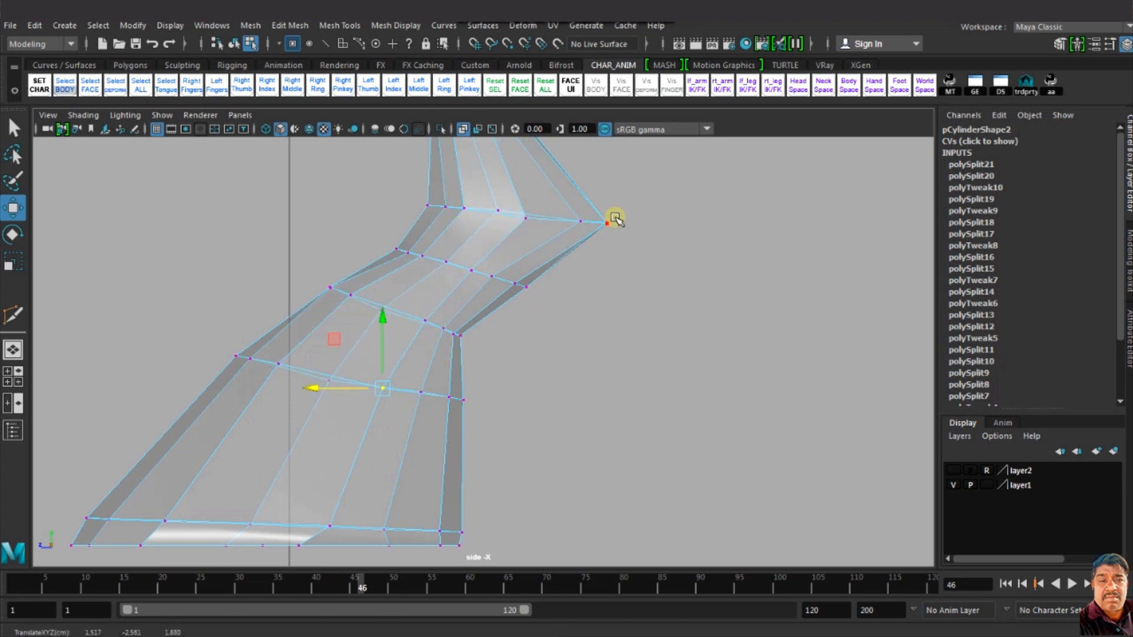
Step: Turn off X-ray display, return to object mode and view the leg with smooth preview in the perspective view
scroll(496, 212, "down", 10)
right_click_drag(496, 212, 397, 124)
left_click(464, 130)
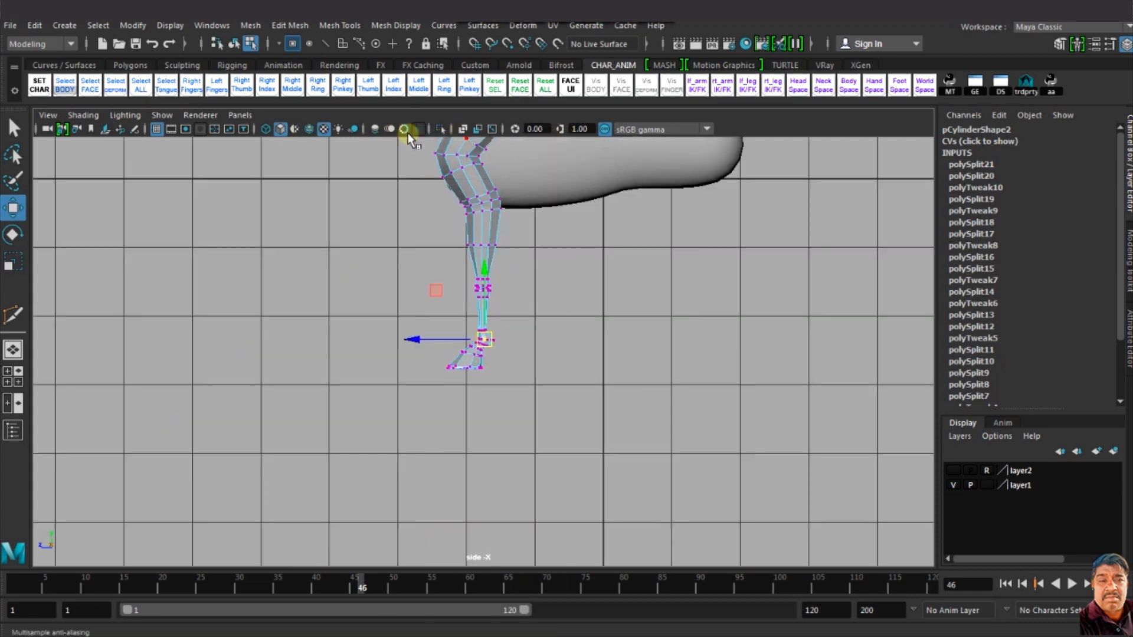
key("space")
key("space")
left_click_drag(475, 175, 511, 245, "alt")
key("3")
scroll(543, 230, "down", 6)
right_click_drag(511, 244, 579, 222)
left_click(596, 372)
mouse_move(596, 372)
left_mouse_down("alt")
mouse_move(817, 377)
mouse_move(581, 373)
left_mouse_up("alt")
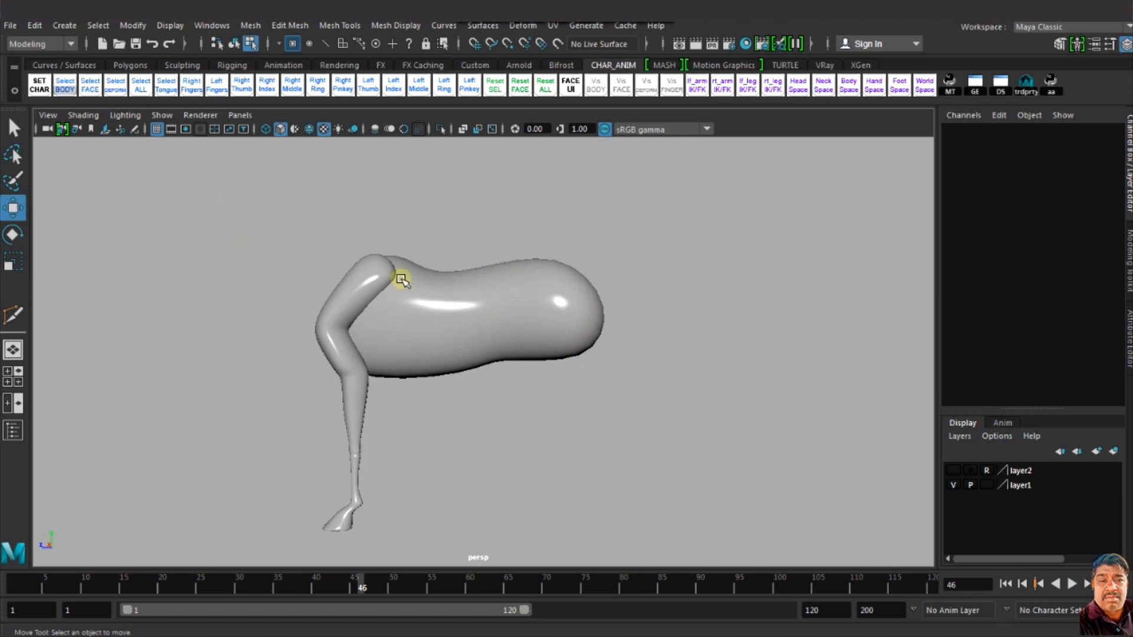
left_click_drag(401, 280, 409, 283, "alt")
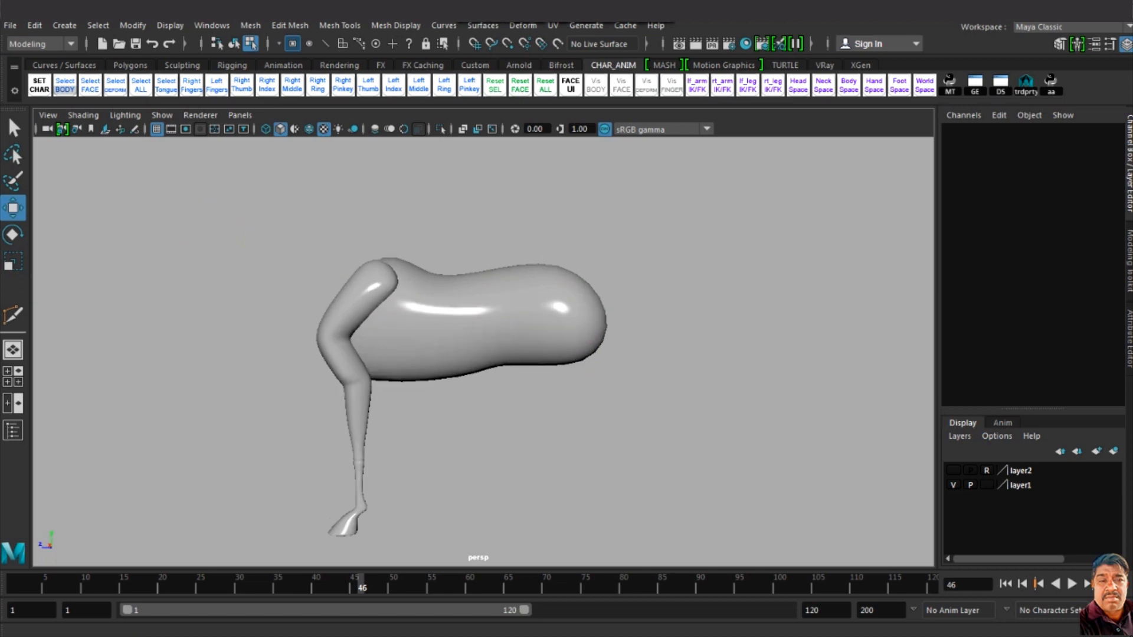
Step: Show the skeleton reference layer and switch to the orthographic side view
left_click(954, 485)
left_click(233, 115)
mouse_move(313, 155)
left_click(396, 172)
middle_click_drag(546, 255, 450, 398, "alt")
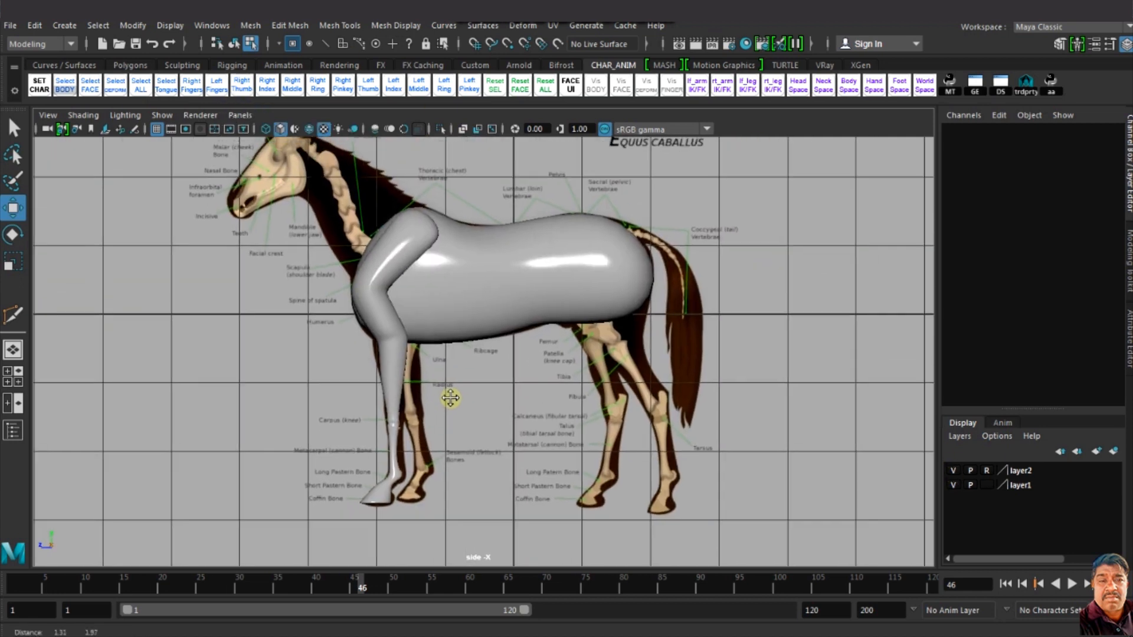
Step: Duplicate the front leg and move the copy back to the hindquarters, at Translate Z -1.542
right_click_drag(394, 247, 397, 331)
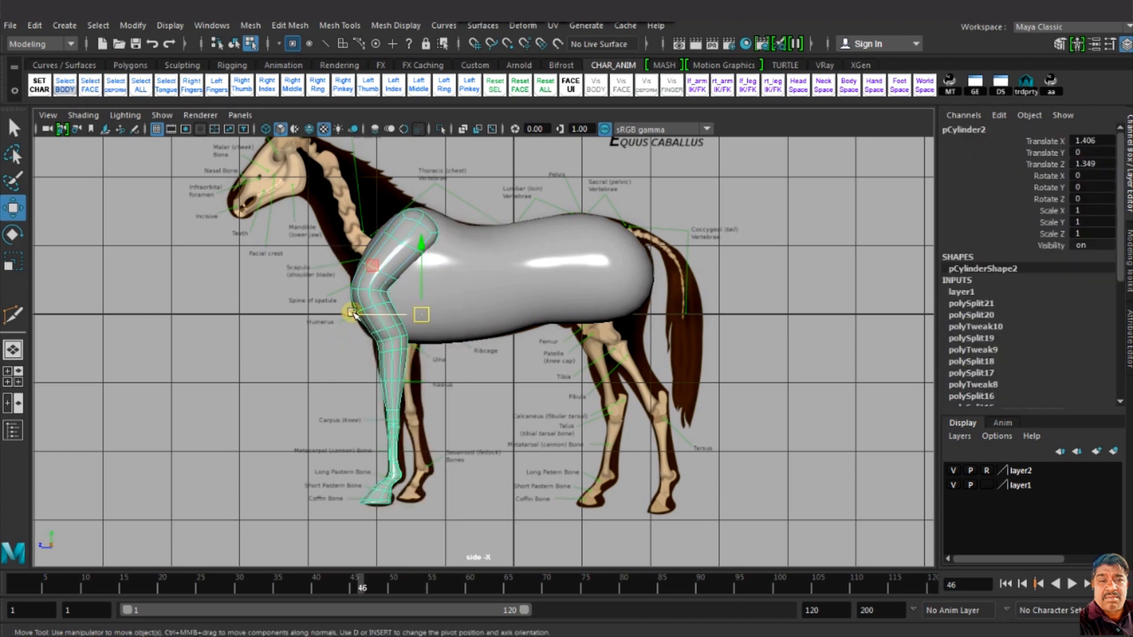
key("ctrl+d")
left_click_drag(353, 312, 550, 367)
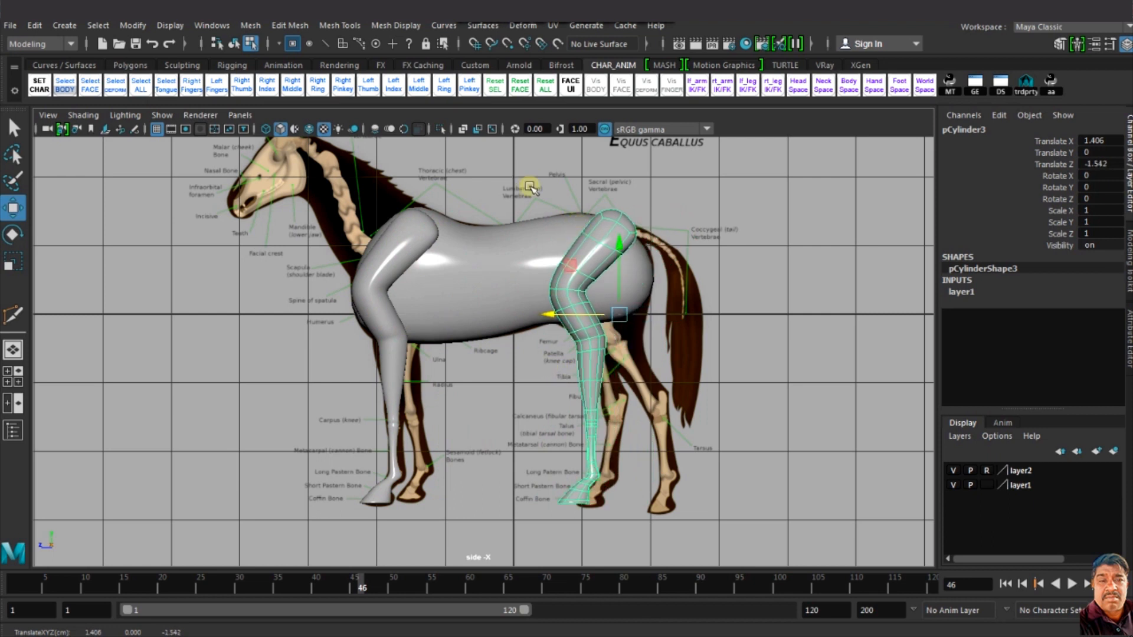
Step: Delete surplus edge loops from the upper part of the duplicated hind leg
right_click(581, 238)
left_click(579, 200)
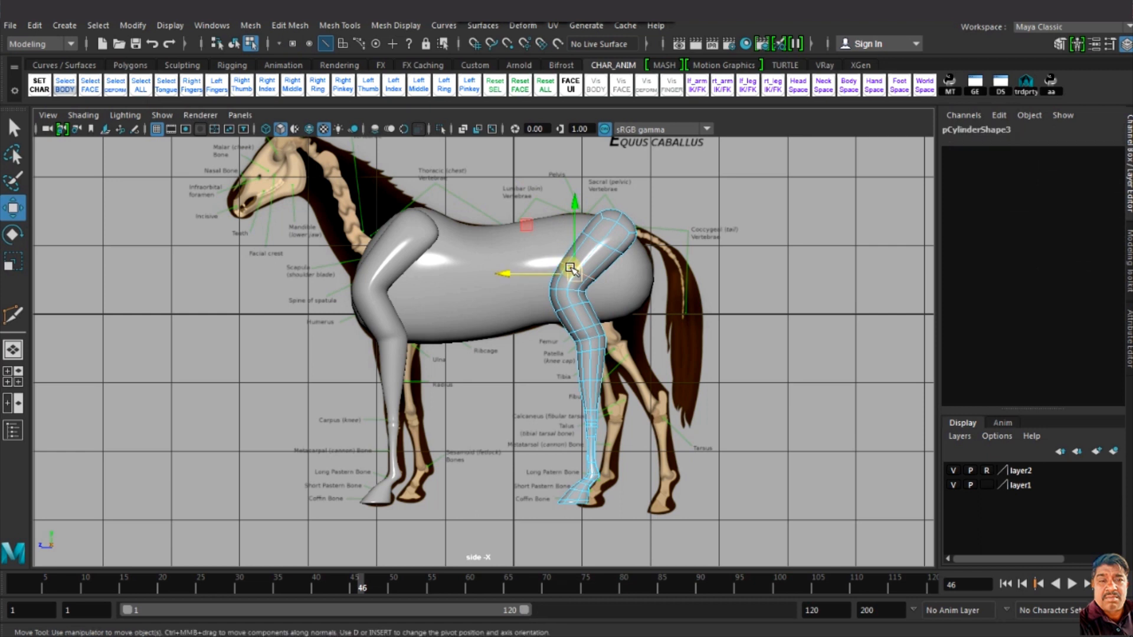
right_click_drag(578, 266, 523, 392, "shift")
left_click(581, 353)
scroll(614, 424, "up", 5)
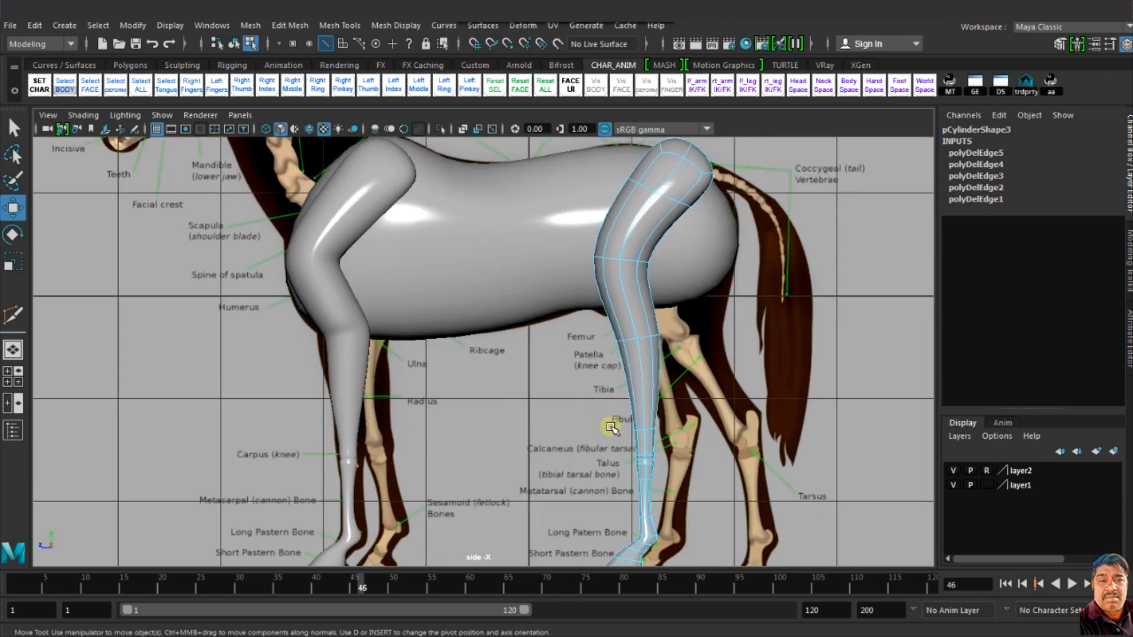
scroll(652, 301, "up", 2)
middle_click_drag(655, 330, 651, 438, "alt")
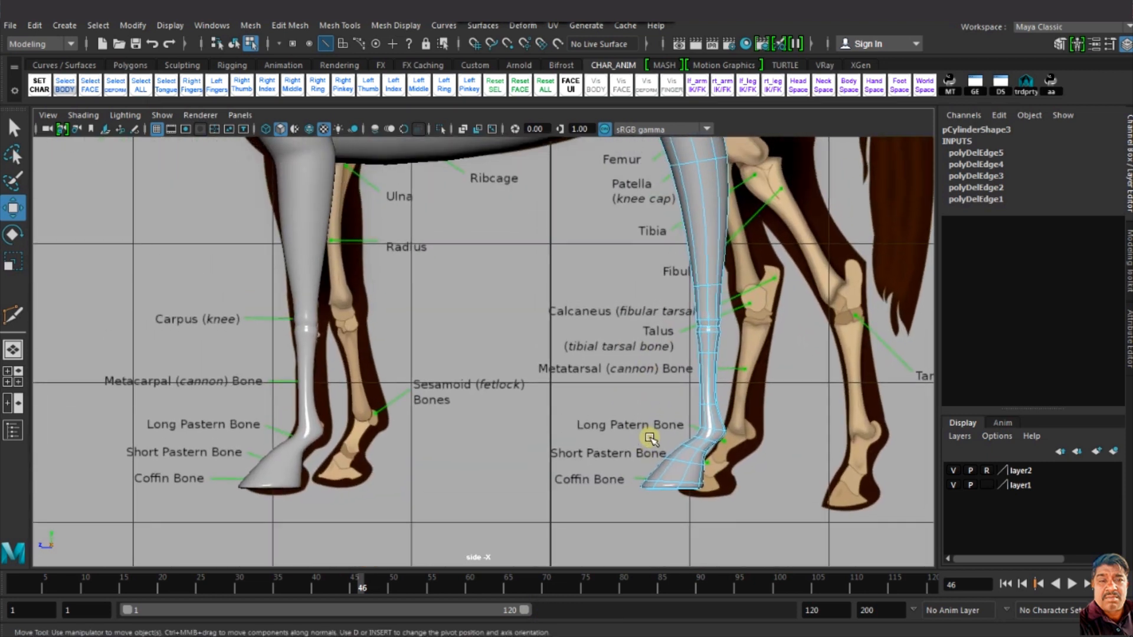
Step: Move the hind leg's hoof and fetlock vertices back onto the reference, and shift the hock rings back and up
right_click_drag(711, 400, 629, 248)
left_click_drag(614, 385, 748, 514)
left_click_drag(626, 453, 662, 459)
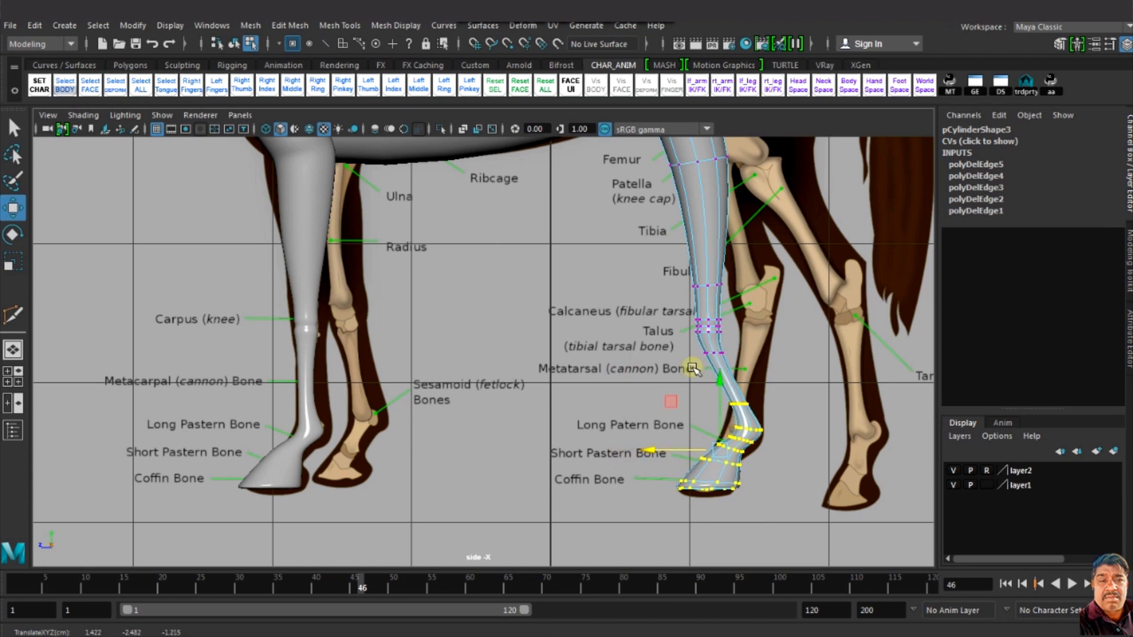
left_click_drag(676, 273, 735, 361)
left_click_drag(677, 326, 721, 327)
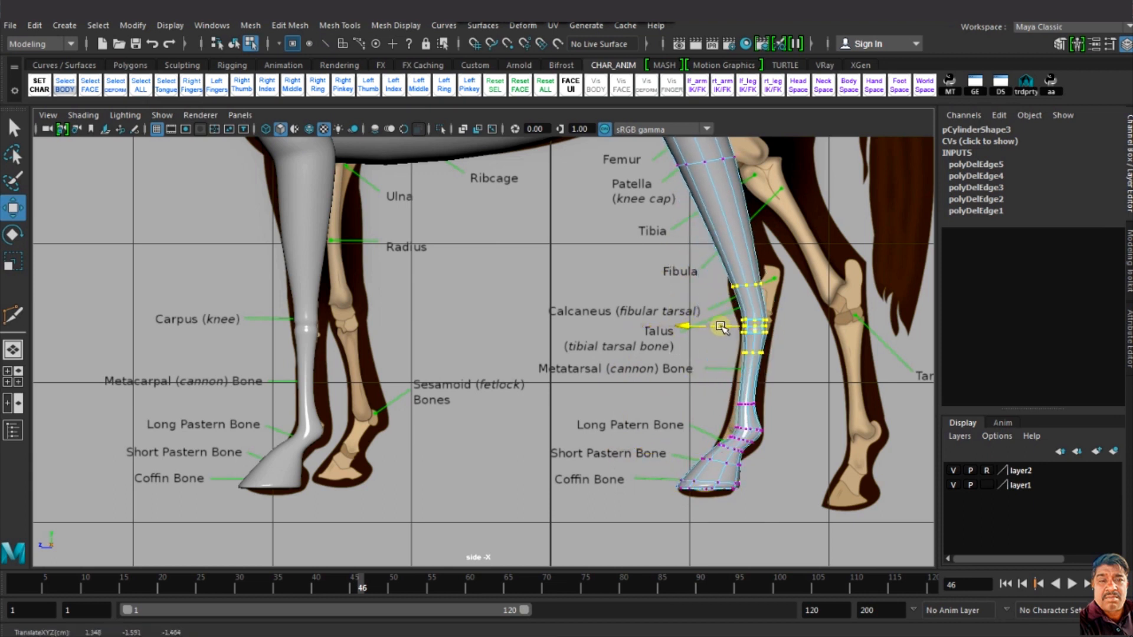
left_click_drag(752, 260, 749, 223)
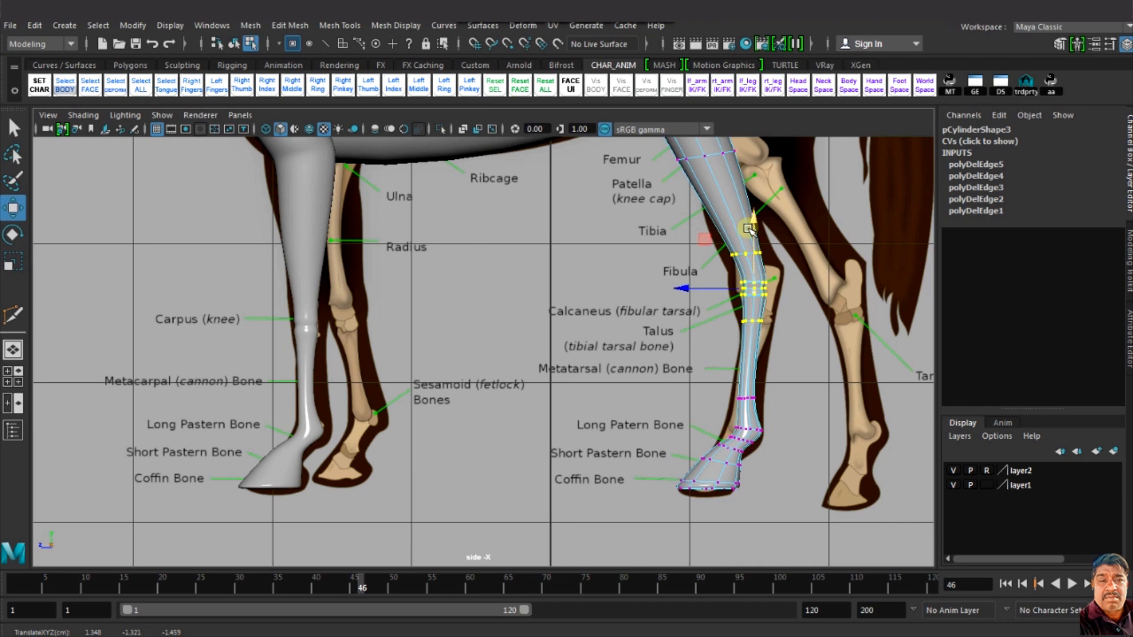
Step: Delete two of the closely spaced edge loops at the hind leg's hock
right_click_drag(735, 306, 826, 224)
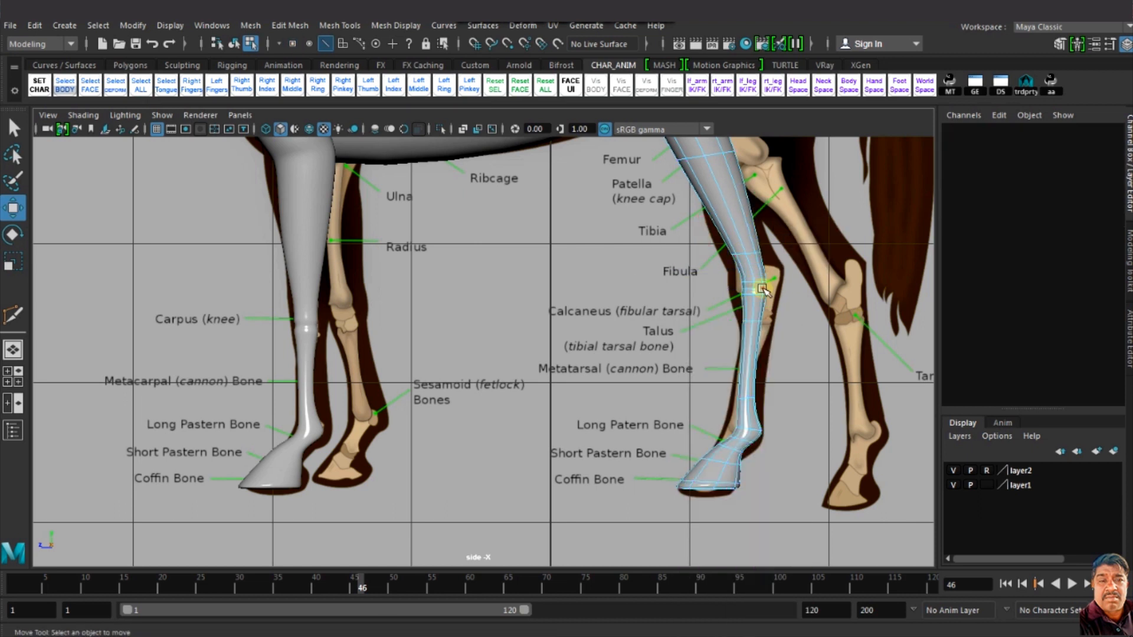
right_click(735, 307)
right_click_drag(733, 306, 745, 285)
right_click(755, 256, "shift")
double_click(756, 275)
right_click_drag(760, 244, 762, 234)
key("ctrl+Delete")
key("ctrl+Delete")
Step: Delete the extra edge loops around the hock so that a single loop defines the joint
middle_click_drag(825, 379, 728, 373, "alt")
scroll(724, 335, "up", 3)
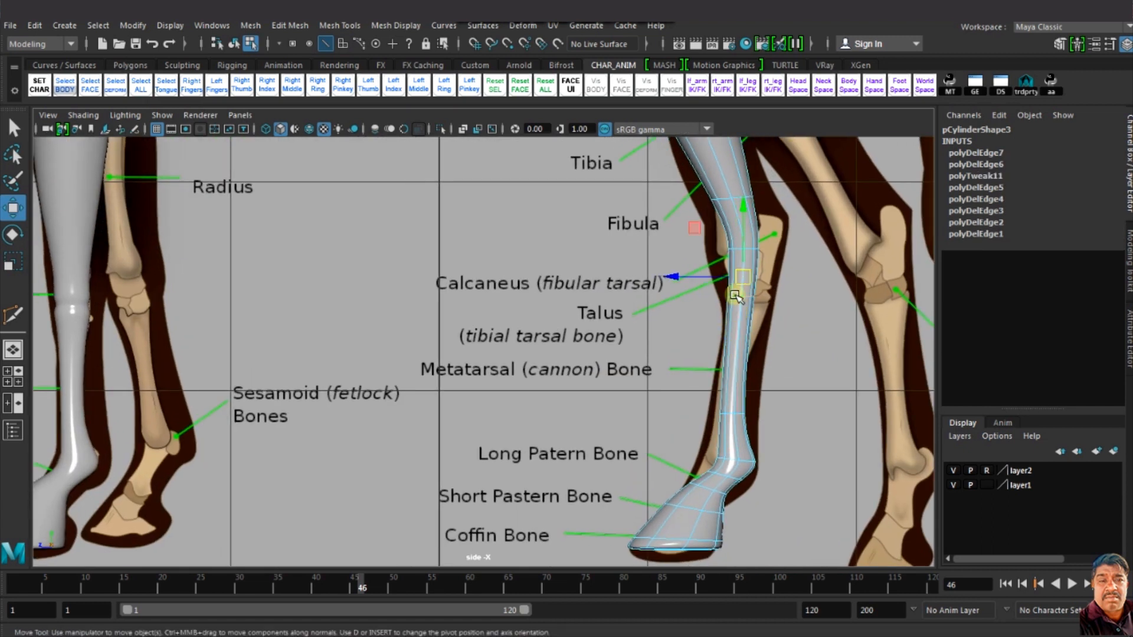
right_click_drag(760, 306, 673, 318, "shift")
left_click(735, 234)
right_click_drag(715, 192, 664, 232, "shift")
Step: Turn on X-ray display and move the hock's back vertices to follow the heel in the reference
scroll(694, 442, "up", 1)
scroll(694, 443, "down", 5)
scroll(827, 384, "up", 2)
left_click(745, 360)
right_click_drag(745, 360, 708, 360)
left_click(761, 351)
left_click(493, 128)
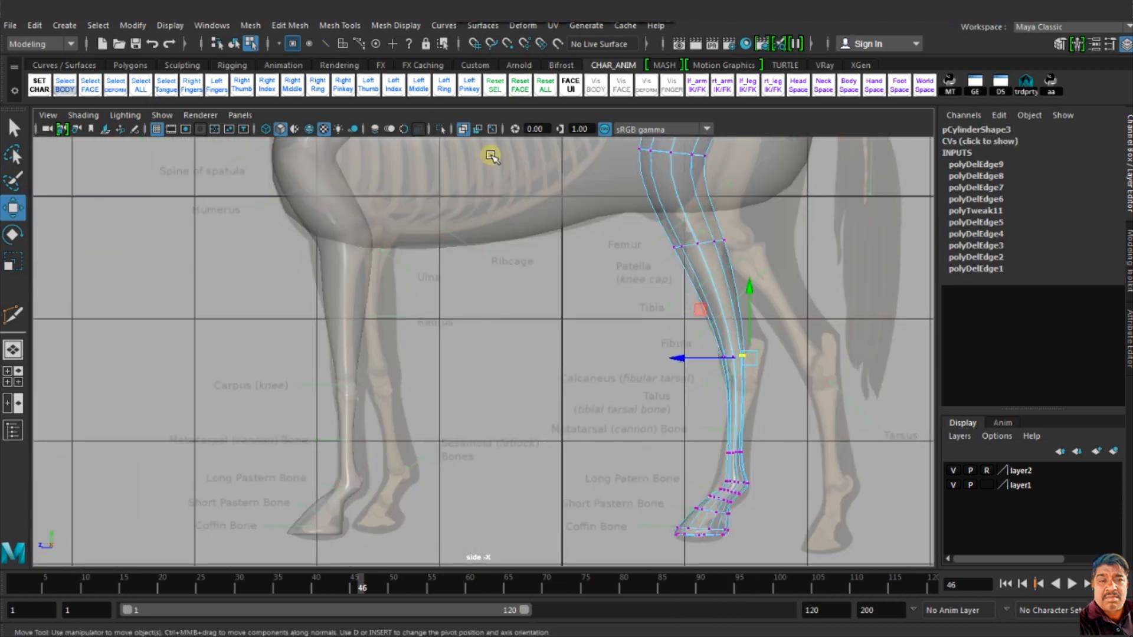
left_click_drag(771, 353, 743, 352)
scroll(758, 364, "up", 2)
Step: Select the vertex rings at the bottom of the hind cannon and fetlock and align them with the reference
left_click(838, 490)
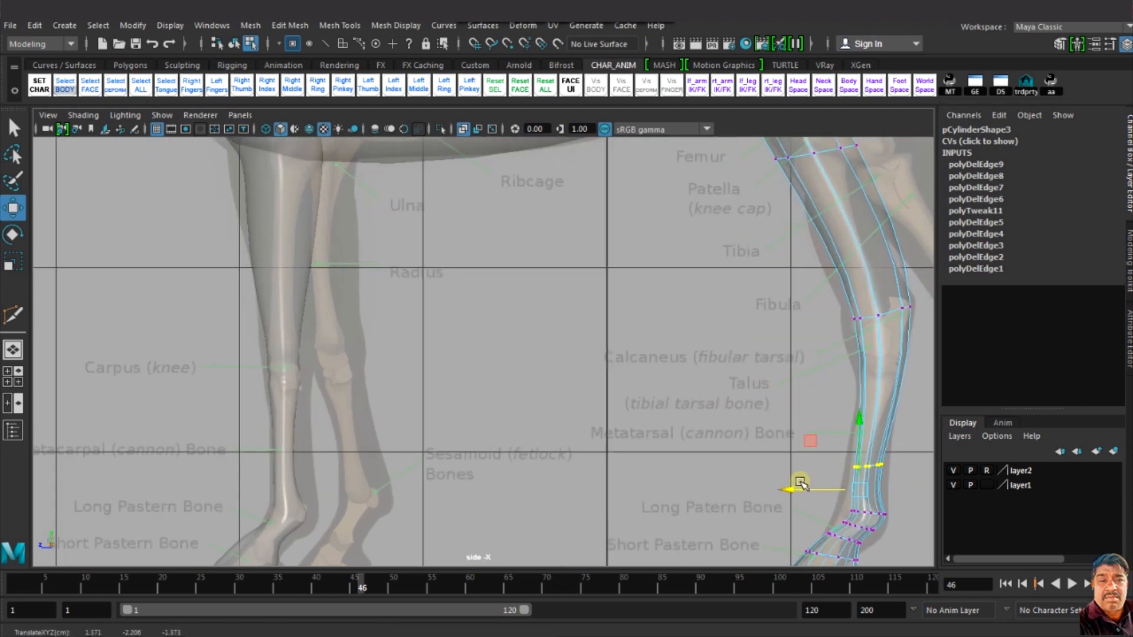
left_click_drag(845, 562, 789, 552, "ctrl")
left_click_drag(808, 528, 794, 527)
left_click_drag(856, 546, 814, 523, "ctrl")
Step: Scale the hind fetlock's edge loop, and reposition it and the pastern loop below to fit the reference
right_click_drag(849, 504, 860, 437)
double_click(851, 512)
key("r")
left_click_drag(858, 515, 877, 516)
key("w")
double_click(831, 521)
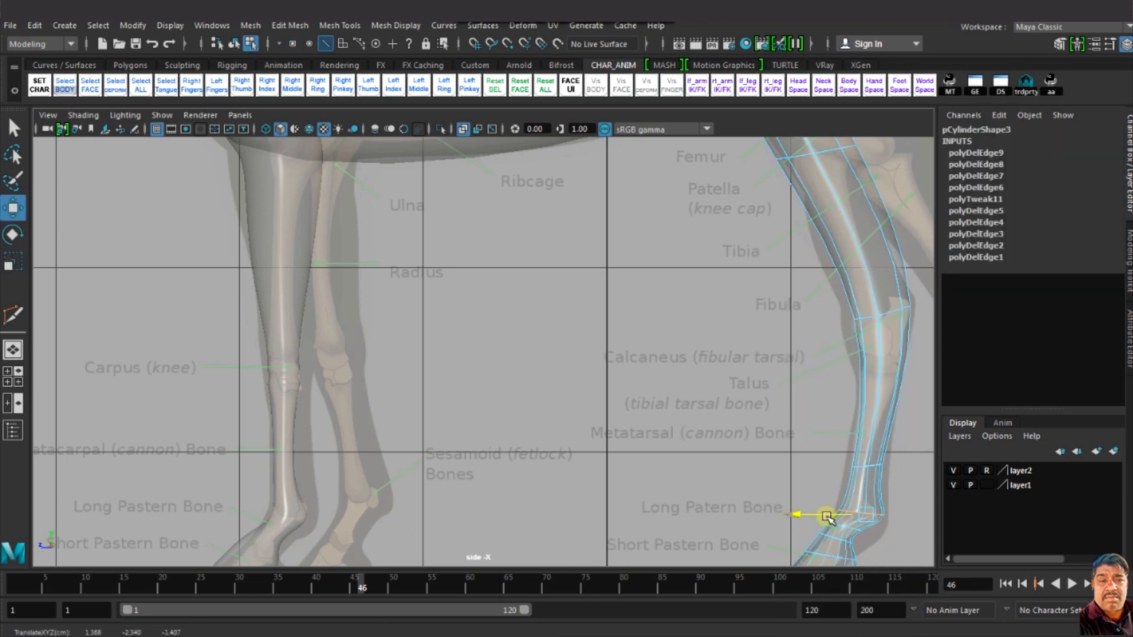
key("r")
key("w")
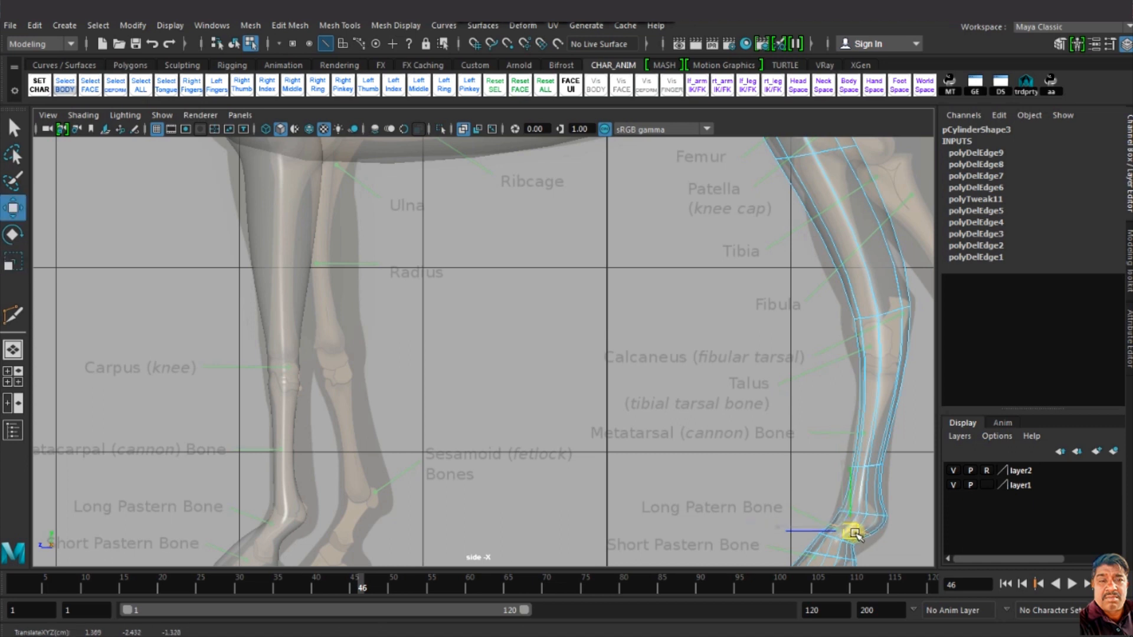
Step: Fit the edge loop behind the hind fetlock to the skeleton reference
double_click(837, 541)
middle_click_drag(791, 416, 661, 284, "alt")
right_click_drag(661, 284, 767, 421, "alt")
key("r")
key("w")
left_click_drag(825, 465, 866, 444)
Step: Adjust the edge loops around the top of the fetlock and the lower cannon to follow the reference
double_click(848, 449)
key("r")
key("w")
left_click_drag(796, 446, 812, 446)
middle_click_drag(831, 443, 732, 514, "alt")
double_click(795, 418)
key("r")
left_click_drag(772, 457, 791, 462)
Step: Insert edge loops above and below the hock joint of the hind leg
middle_click_drag(854, 300, 769, 387, "alt")
scroll(769, 387, "up", 1)
right_click_drag(769, 244, 752, 322)
right_click_drag(752, 319, 720, 319, "shift")
left_click(719, 319)
Step: Move the front and back vertices of the loop just below the hock to match the reference outline
right_click_drag(741, 266, 762, 333, "alt")
key("1")
key("w")
right_click_drag(640, 328, 587, 320)
left_click_drag(595, 332, 634, 403)
left_click_drag(658, 370, 674, 389)
left_click_drag(668, 382, 661, 403)
left_click_drag(693, 359, 712, 378)
left_click_drag(704, 368, 682, 395)
Step: Move the front, middle and back vertices of the hock's central loop to follow the joint in the reference
left_click_drag(641, 328, 619, 360)
left_click_drag(668, 328, 685, 346)
left_click_drag(679, 337, 662, 347)
left_click_drag(707, 312, 735, 332)
left_click_drag(718, 323, 699, 328)
Step: Lower the back vertices of the loop above the hock and nudge the heel point and the front vertices below it
left_click_drag(588, 248, 645, 293)
key("ctrl+z")
left_click_drag(668, 239, 666, 275)
left_click_drag(698, 327, 684, 334)
left_click(684, 239)
left_click_drag(684, 239, 677, 272)
left_click_drag(626, 351, 634, 412)
left_click_drag(635, 410, 639, 411)
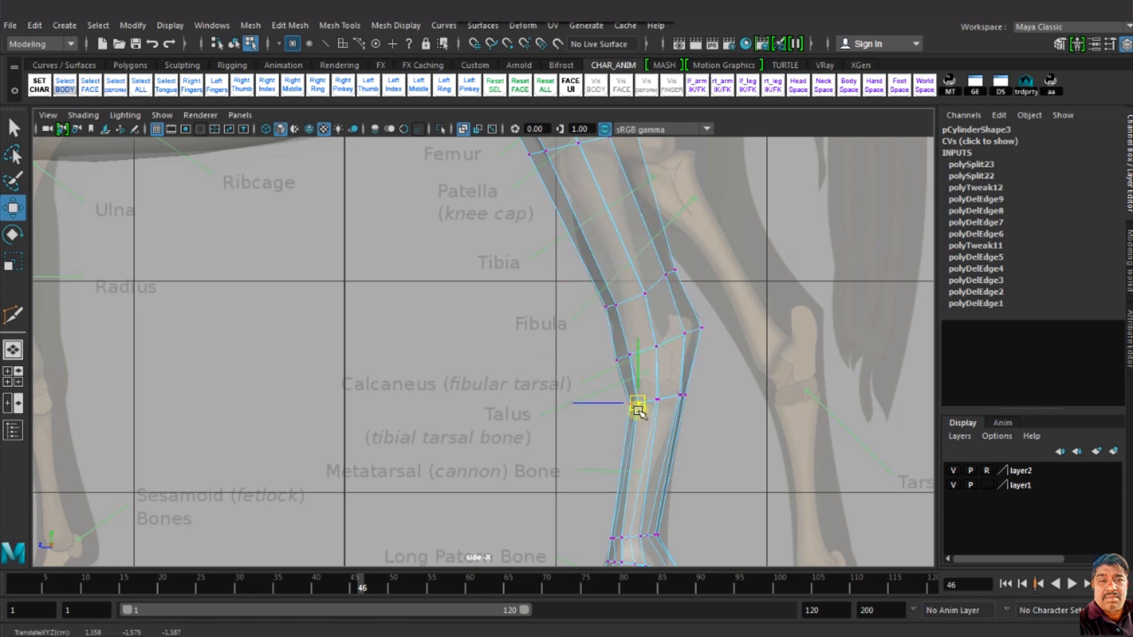
Step: Move the vertices around the hind fetlock and pastern to fit the reference, and turn on the smooth mesh preview
left_click(665, 276)
middle_click_drag(641, 407, 645, 220, "alt")
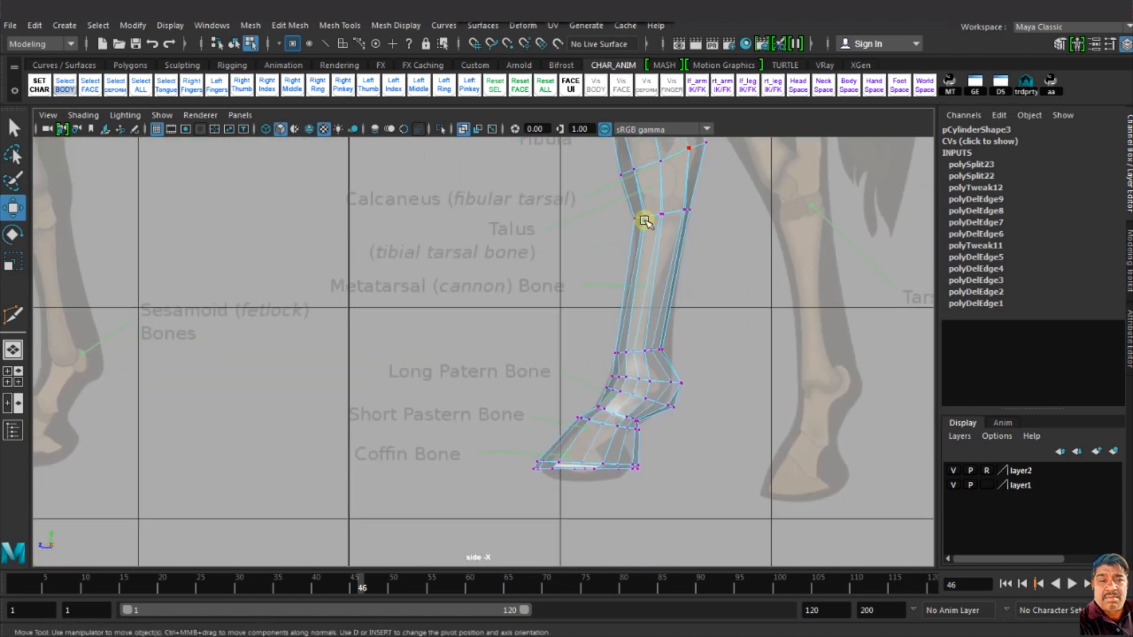
right_click_drag(645, 220, 658, 306, "alt")
left_click_drag(750, 350, 735, 351)
left_click(778, 400)
left_click_drag(780, 400, 744, 432)
left_click(805, 410)
left_click(782, 401)
left_click(757, 432)
left_click(713, 454)
middle_click_drag(760, 264, 708, 395, "alt")
scroll(708, 395, "up", 1)
key("3")
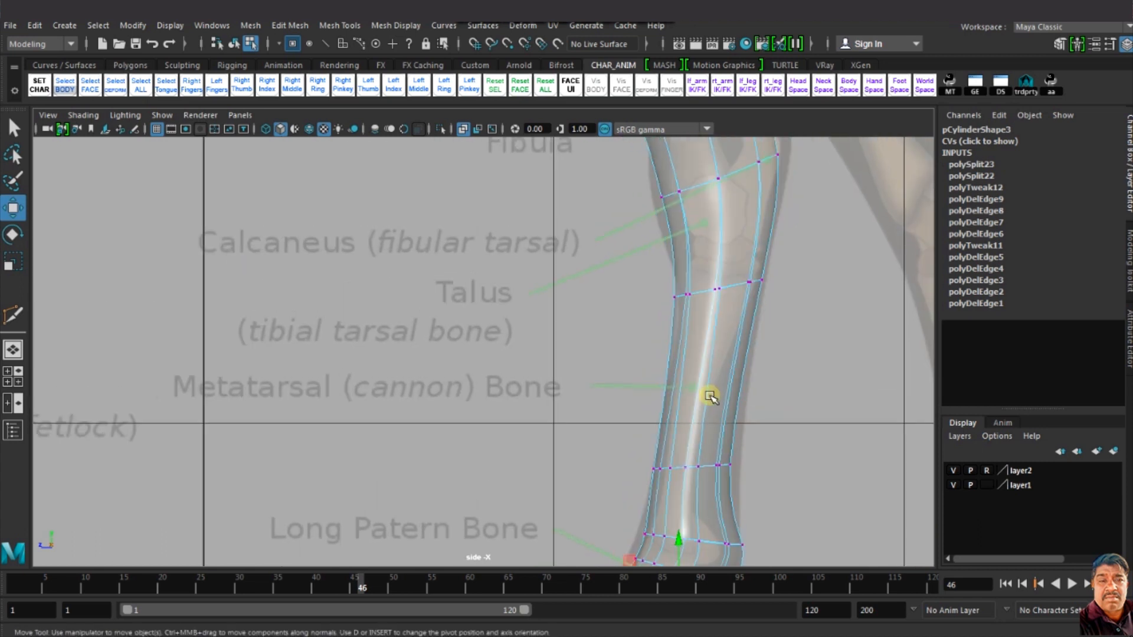
Step: Nudge the hock's front and back vertices to refine its smoothed outline
middle_click_drag(687, 146, 650, 267, "alt")
left_click_drag(610, 298, 634, 328)
left_click_drag(623, 319, 614, 323)
mouse_move(749, 253)
left_mouse_down()
mouse_move(729, 286)
mouse_move(756, 253)
left_mouse_up()
Step: Insert one edge loop just above and one just below the hock's central loop
right_click_drag(732, 245, 785, 223)
right_click_drag(705, 307, 643, 308, "shift")
left_click(693, 324, "ctrl")
left_click(680, 263, "ctrl")
Step: Move the selected component at the hock to refine the heel's shape, and turn off X-ray display
key("w")
middle_click_drag(734, 204, 724, 310, "alt")
mouse_move(712, 280)
left_mouse_down()
mouse_move(666, 247)
mouse_move(694, 290)
left_mouse_up()
middle_click_drag(690, 253, 690, 459, "alt")
scroll(580, 254, "down", 6)
left_click(462, 127)
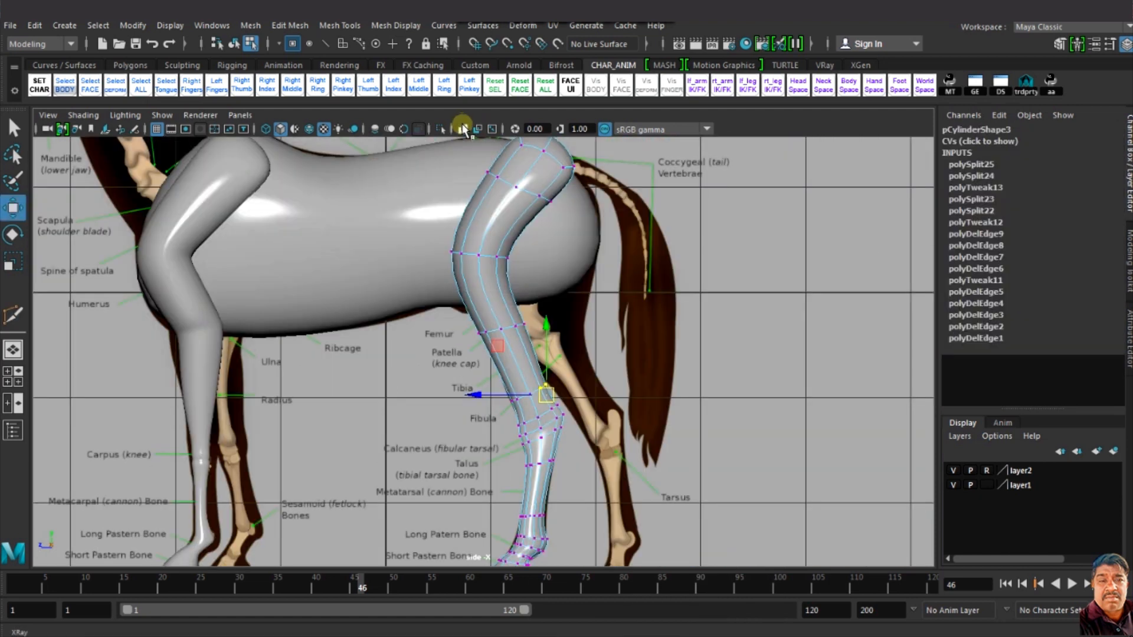
Step: Enlarge the edge loop between knee and hock and move it backward and slightly down
right_click_drag(494, 244, 494, 312)
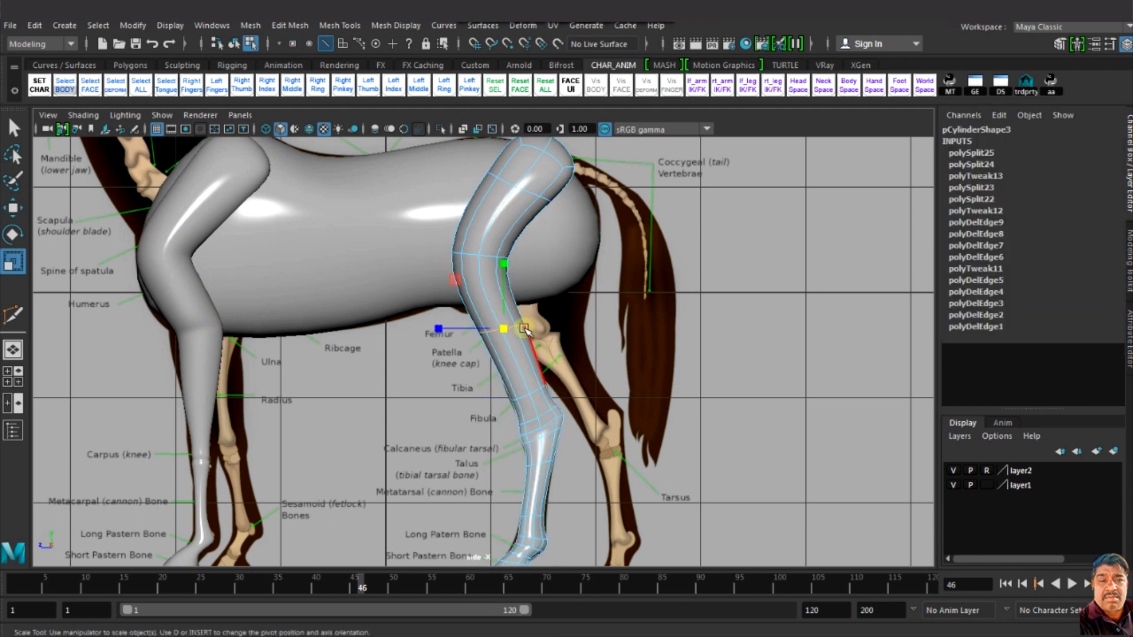
key("w")
left_click_drag(503, 329, 541, 339)
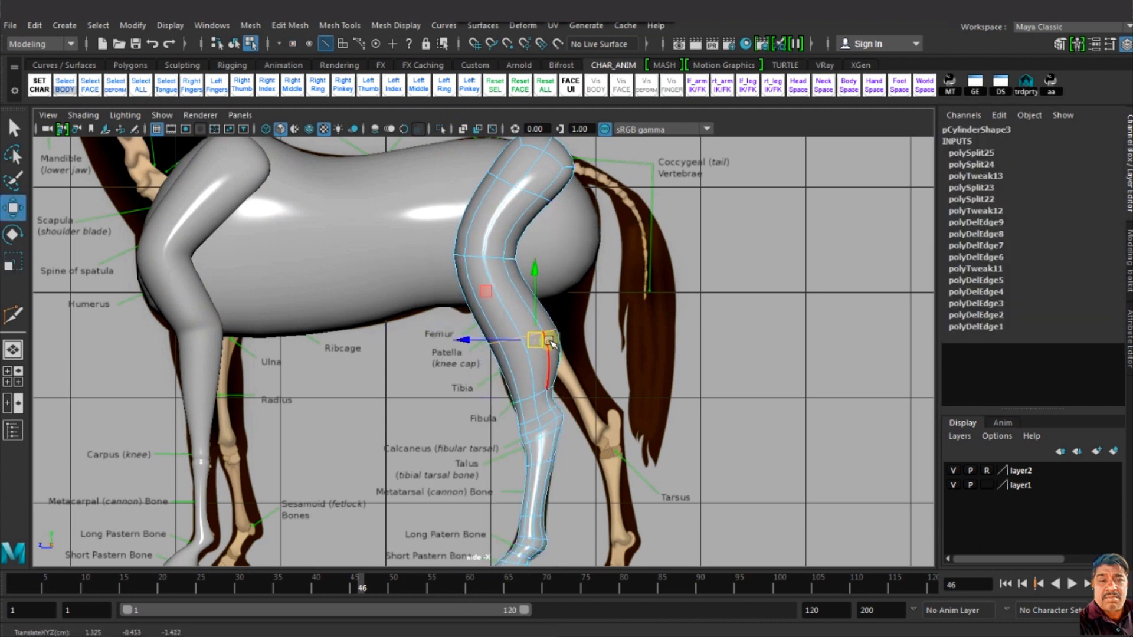
Step: Move the upper hind leg's vertices outward to form a broad thigh and rump that cover the reference haunch
right_click_drag(511, 242, 437, 243)
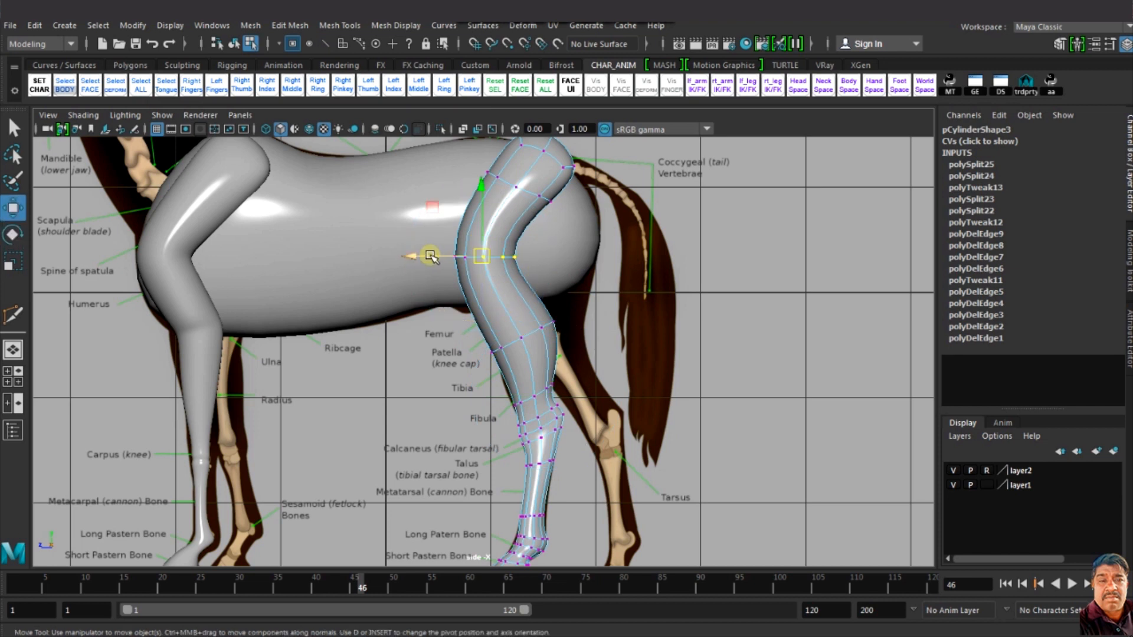
left_click_drag(430, 256, 555, 282)
left_click_drag(522, 176, 572, 203)
left_click_drag(502, 194, 545, 195)
middle_click_drag(545, 316, 576, 388, "alt")
left_click_drag(546, 233, 479, 211)
left_click_drag(463, 298, 508, 354)
left_click_drag(424, 329, 407, 328)
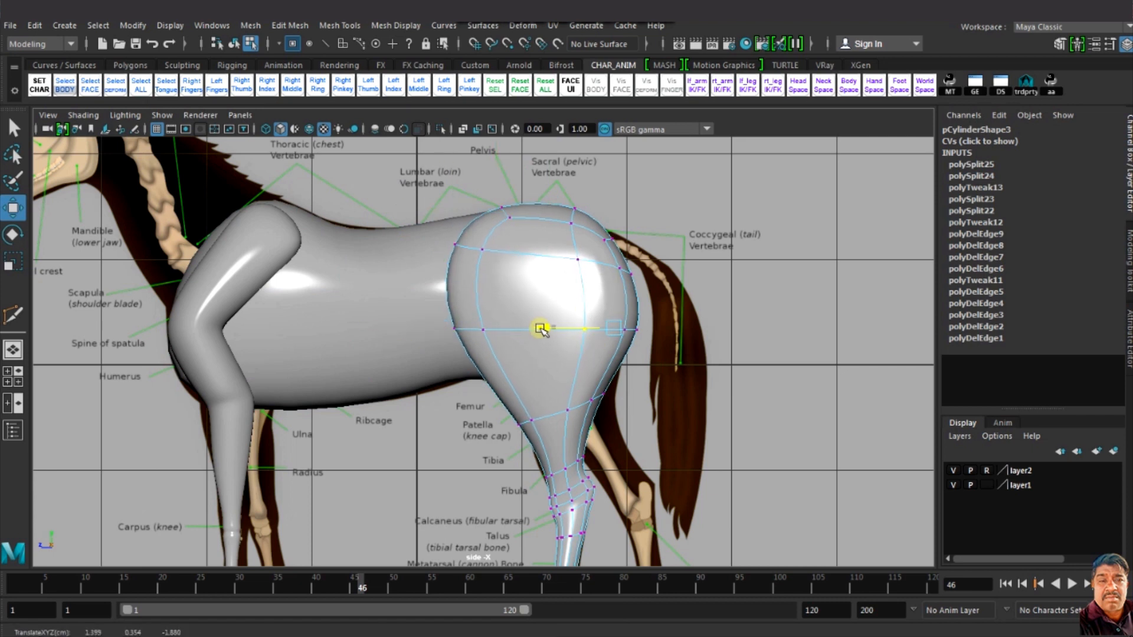
left_click_drag(540, 328, 497, 328)
left_click(577, 261)
left_click_drag(530, 256, 493, 256)
Step: Turn off the smooth preview and pull the haunch's front vertices backward to tighten its outline at the flank
middle_click_drag(599, 304, 712, 373, "alt")
scroll(537, 235, "up", 3)
key("1")
left_click_drag(572, 325, 504, 359)
left_click(534, 256)
left_click_drag(534, 256, 561, 256)
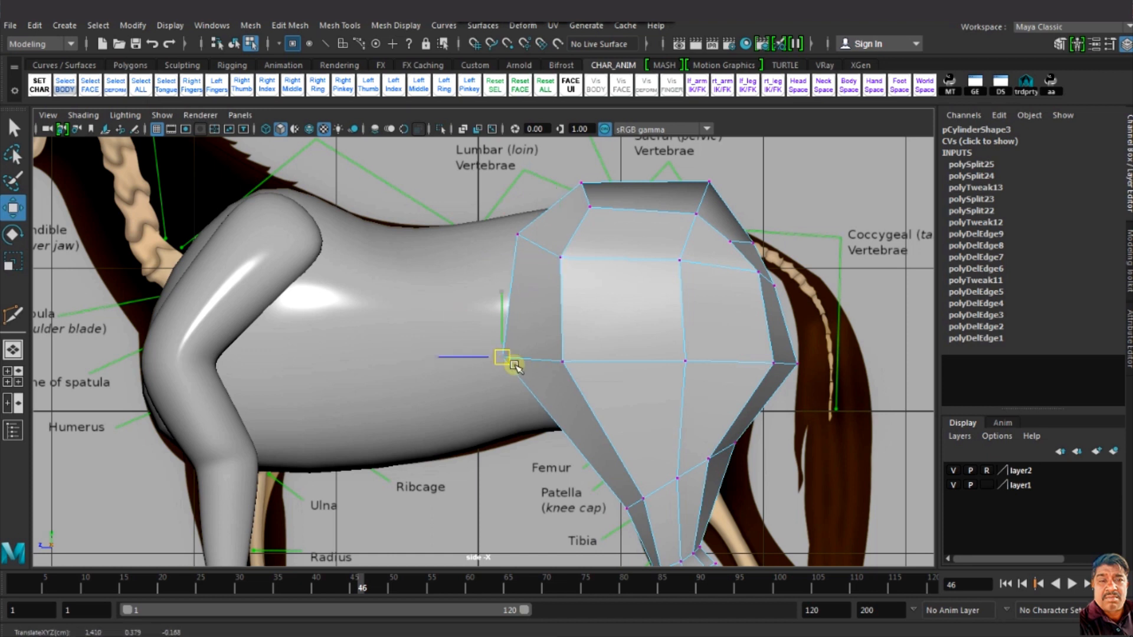
left_click_drag(515, 366, 536, 367)
Step: Adjust the haunch's rear, central and top vertices to the reference, and restore the smooth preview
left_click(721, 481)
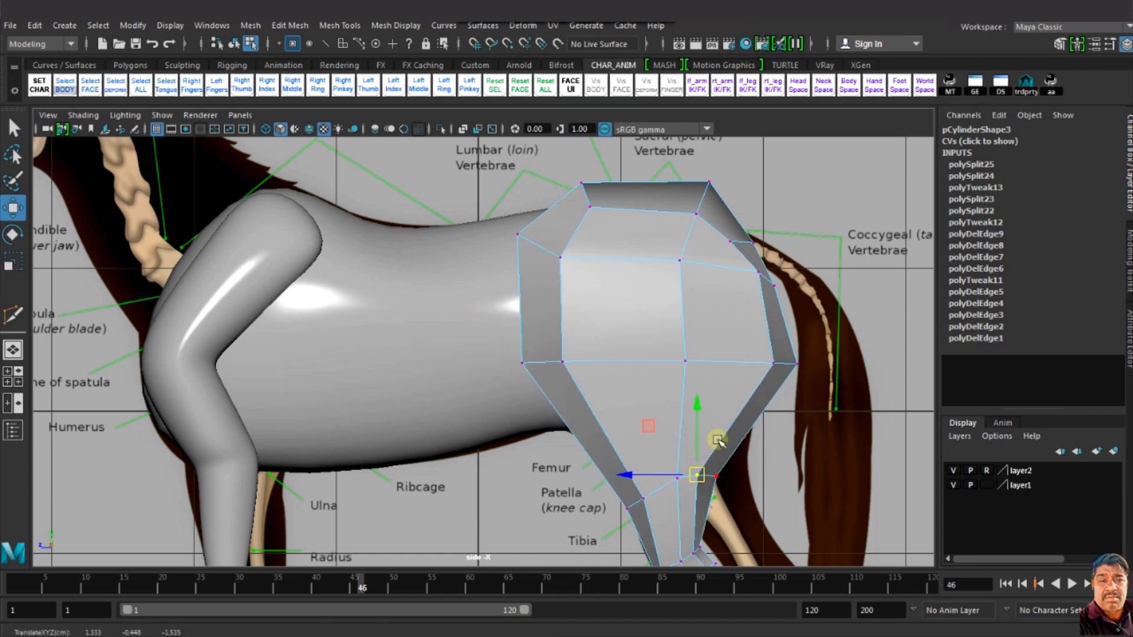
left_click_drag(762, 278, 746, 292)
left_click_drag(669, 360, 650, 360)
left_click(710, 182)
left_click_drag(710, 182, 710, 195)
key("3")
Step: Switch to the perspective view and move the hind leg's vertices to shape its width
scroll(751, 299, "down", 6)
scroll(756, 301, "up", 1)
left_click(761, 302, "alt")
scroll(760, 302, "down", 3)
left_click(239, 115)
mouse_move(266, 131)
left_click(424, 133)
left_click_drag(575, 256, 609, 497, "alt")
left_click_drag(626, 429, 644, 429)
left_click_drag(537, 448, 340, 450, "alt")
left_click_drag(367, 318, 420, 342)
mouse_move(337, 331)
left_mouse_down()
mouse_move(532, 328)
mouse_move(341, 314)
left_mouse_up()
Step: Select the vertices around the hock in perspective and shift them sideways to align the joint with the leg
scroll(341, 314, "up", 5)
middle_click_drag(341, 314, 480, 169, "alt")
left_click_drag(480, 169, 480, 234, "alt")
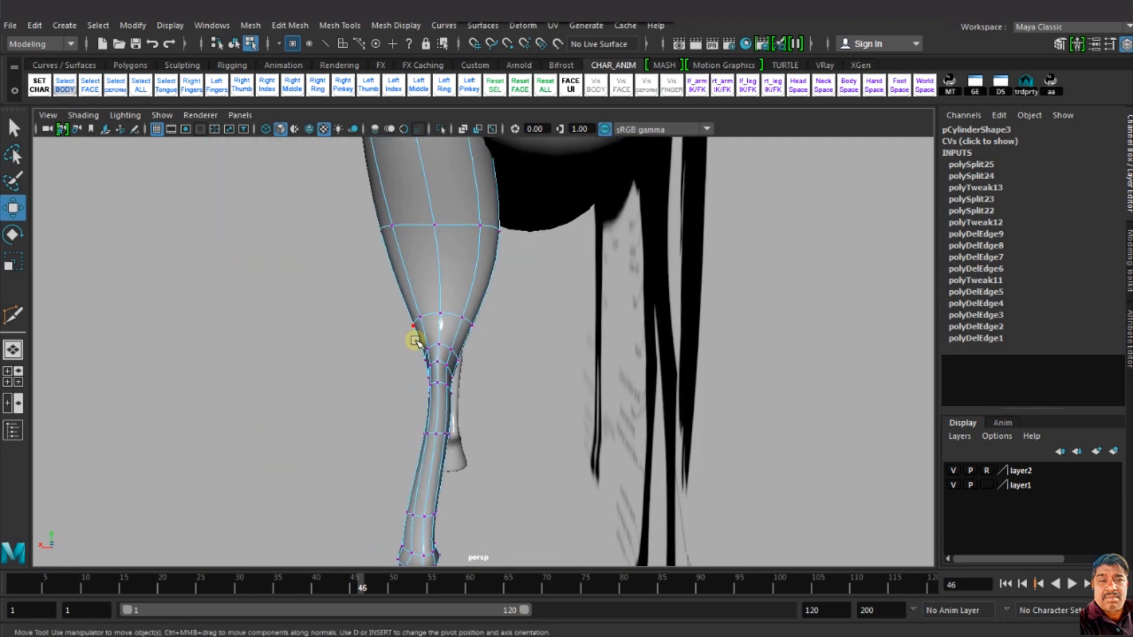
left_click_drag(415, 338, 482, 388)
left_click_drag(482, 389, 484, 412, "alt")
left_click_drag(371, 389, 369, 389)
left_click_drag(339, 387, 353, 384, "alt")
left_click_drag(490, 400, 394, 405)
left_click_drag(431, 423, 416, 423, "alt")
Step: Select further groups of hind leg vertices from other angles and move them to even out the leg's thickness
left_click_drag(366, 507, 499, 425, "alt")
left_click_drag(496, 424, 416, 444)
left_click(448, 430)
left_click(467, 438)
mouse_move(422, 447)
left_mouse_down()
mouse_move(415, 420)
mouse_move(407, 437)
left_mouse_up()
left_click_drag(313, 413, 402, 475)
left_click_drag(287, 479, 351, 462)
left_click_drag(369, 339, 464, 402)
left_click_drag(366, 358, 427, 396)
Step: Adjust the haunch's upper front vertices against the whole horse's body
scroll(620, 393, "down", 5)
left_click(493, 301)
left_click_drag(456, 305, 618, 367)
left_click(495, 303)
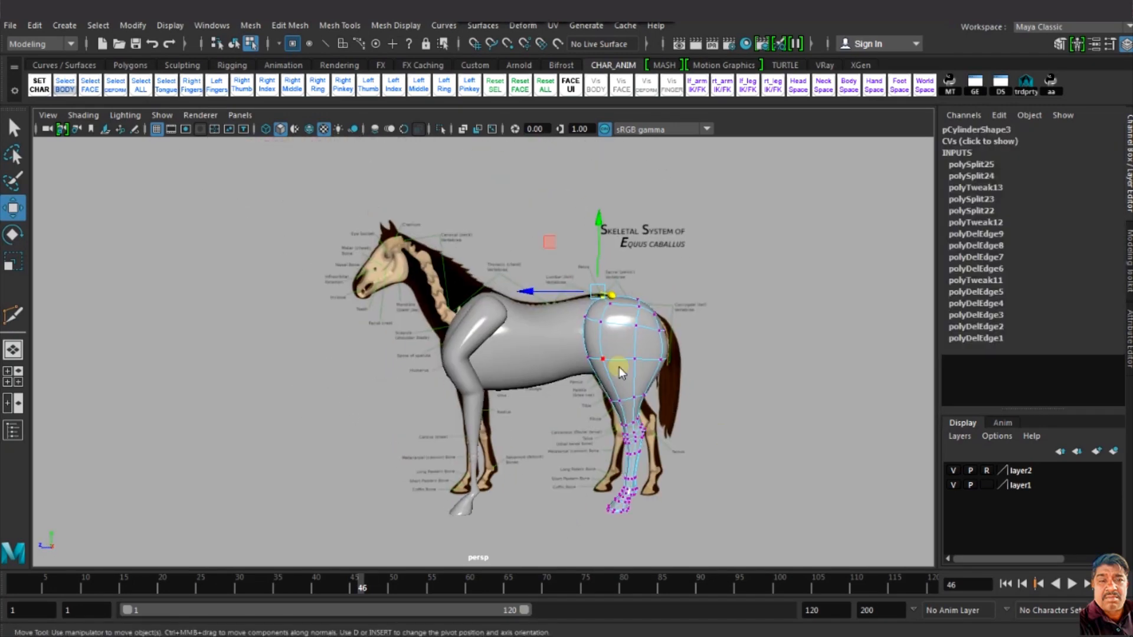
Step: Return to object mode, delete the hind leg's construction history and clean up its transform
key("F8")
left_click(35, 25)
mouse_move(201, 210)
left_click(251, 198)
left_click(133, 25)
left_click(221, 163)
Step: Hide the reference layer, duplicate the front and hind legs and mirror the copies to the body's opposite side
left_click(953, 470)
left_click_drag(671, 417, 506, 425, "alt")
left_click(506, 423)
key("F8")
left_click(564, 415, "shift")
key("ctrl+d")
left_click_drag(643, 363, 610, 364)
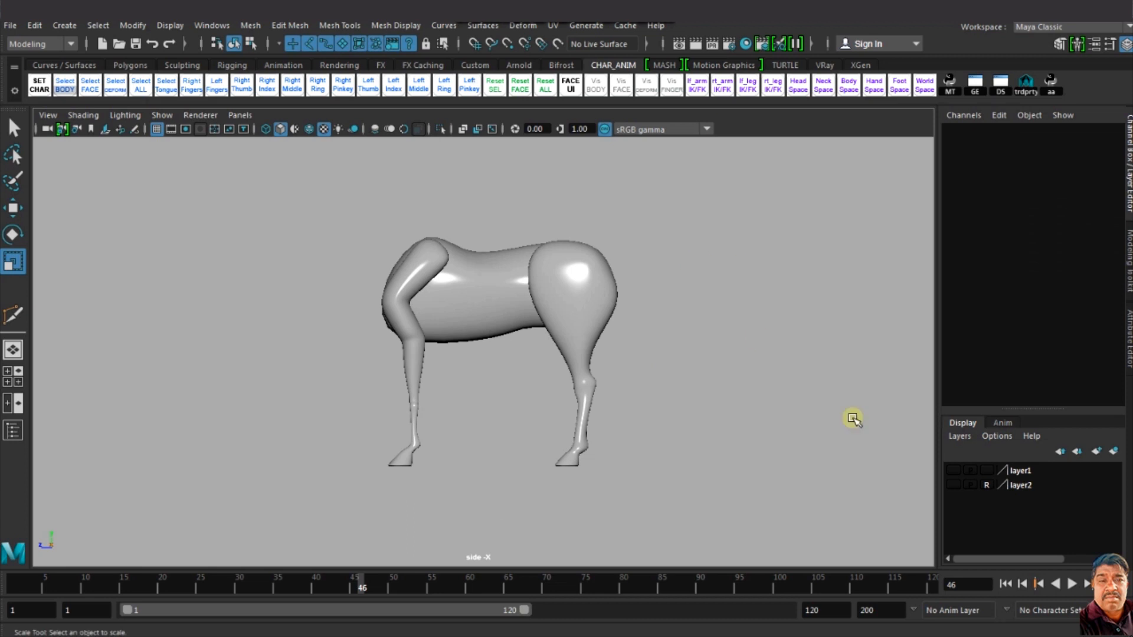
Step: Show layer2 and layer1 again, duplicate the spare cylinder and place the copy over the base of the neck
left_click(953, 485)
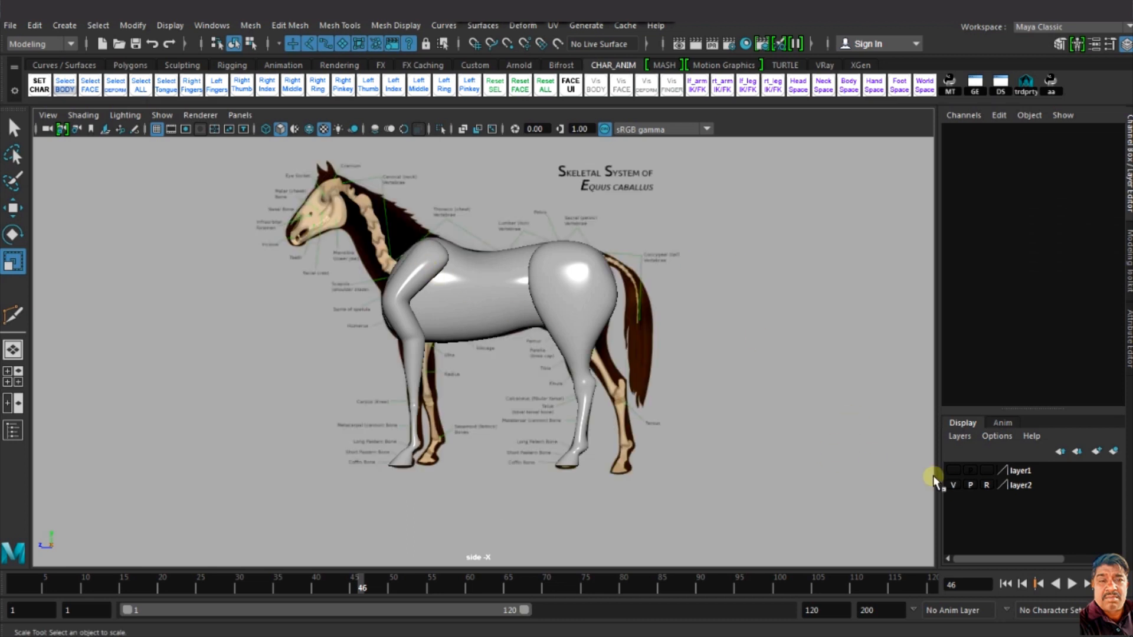
left_click(954, 470)
left_click(757, 318)
key("w")
key("ctrl+d")
left_click_drag(732, 322, 389, 324)
left_click_drag(401, 260, 393, 176)
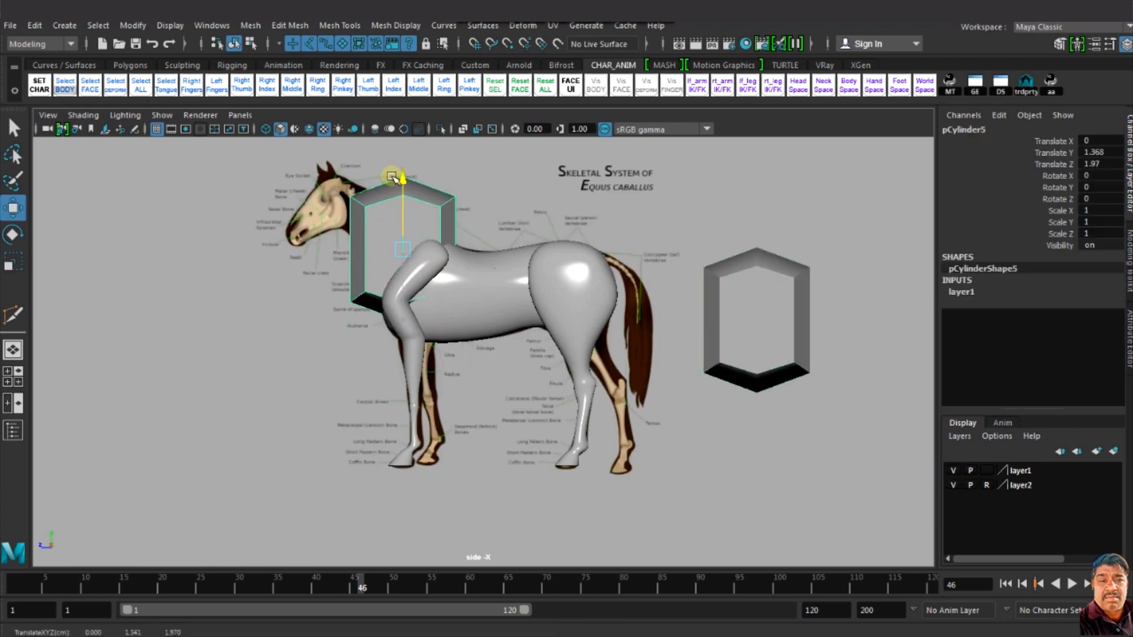
Step: Rotate the duplicated cylinder to follow the neck's slope and scale its head-end vertices to the reference neck
key("e")
left_click_drag(443, 208, 413, 189)
scroll(425, 190, "up", 3)
middle_click_drag(441, 188, 597, 346, "alt")
right_click_drag(498, 244, 430, 245)
left_click_drag(413, 253, 552, 393)
key("r")
left_click_drag(480, 327, 456, 316)
Step: Enable X-ray display and reposition the neck cylinder's end vertices between the skull and the shoulder
key("w")
left_click_drag(512, 344, 645, 470)
left_click_drag(584, 420, 538, 413)
left_click(463, 129)
scroll(532, 260, "up", 2)
middle_click_drag(531, 260, 564, 195, "alt")
left_click_drag(565, 194, 694, 294, "alt")
scroll(694, 294, "down", 3)
left_click_drag(534, 314, 582, 361)
left_click_drag(566, 345, 542, 335)
left_click(601, 292)
left_click_drag(601, 291, 593, 297)
Step: Fit the neck's vertices in the side view to the reference neck, from shoulder to jaw
left_click(241, 116)
mouse_move(291, 161)
left_click(400, 173)
scroll(475, 250, "up", 1)
middle_click_drag(564, 341, 435, 325, "alt")
left_click(413, 311)
left_click_drag(414, 311, 420, 314)
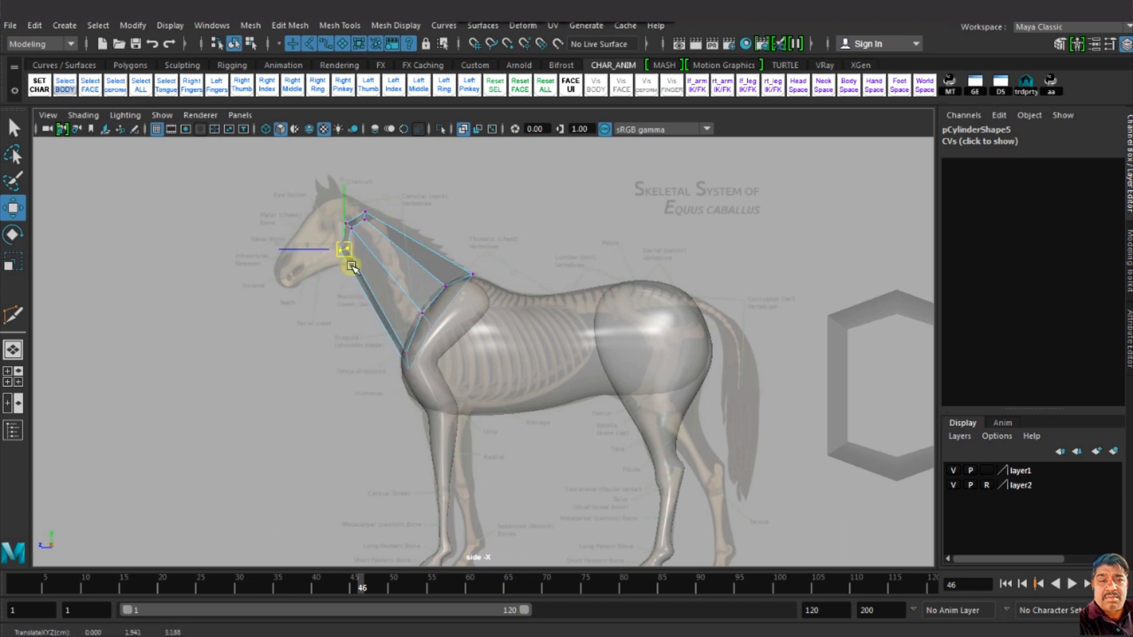
left_click_drag(366, 247, 375, 223)
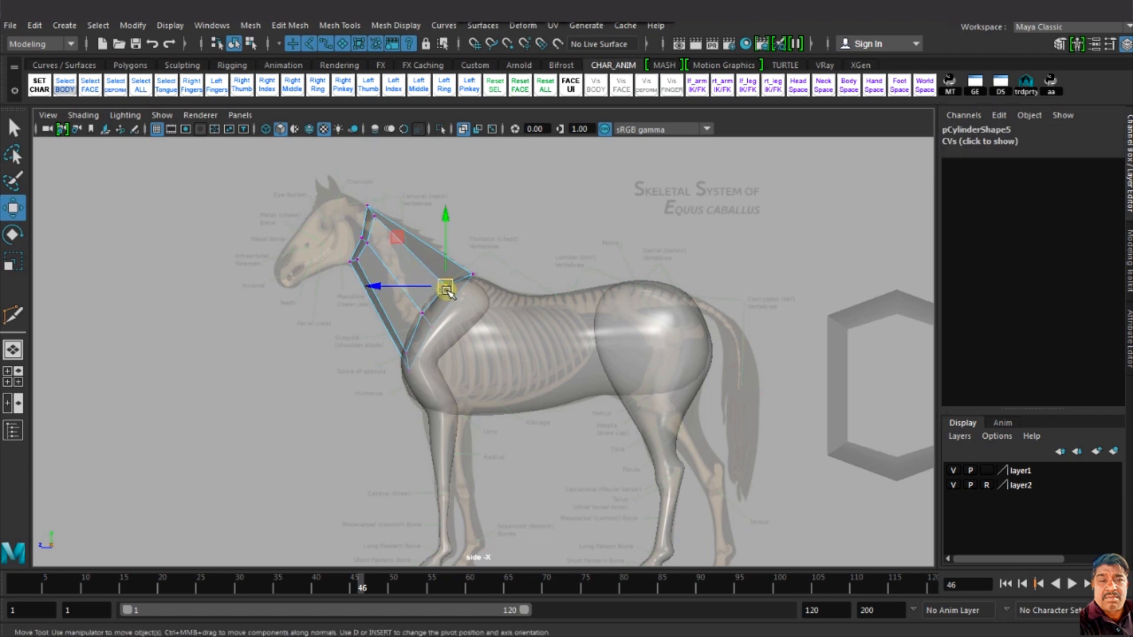
Step: Insert two edge loops across the neck and adjust the new edges to its outline
right_click_drag(438, 269, 354, 268)
left_click(400, 243, "ctrl")
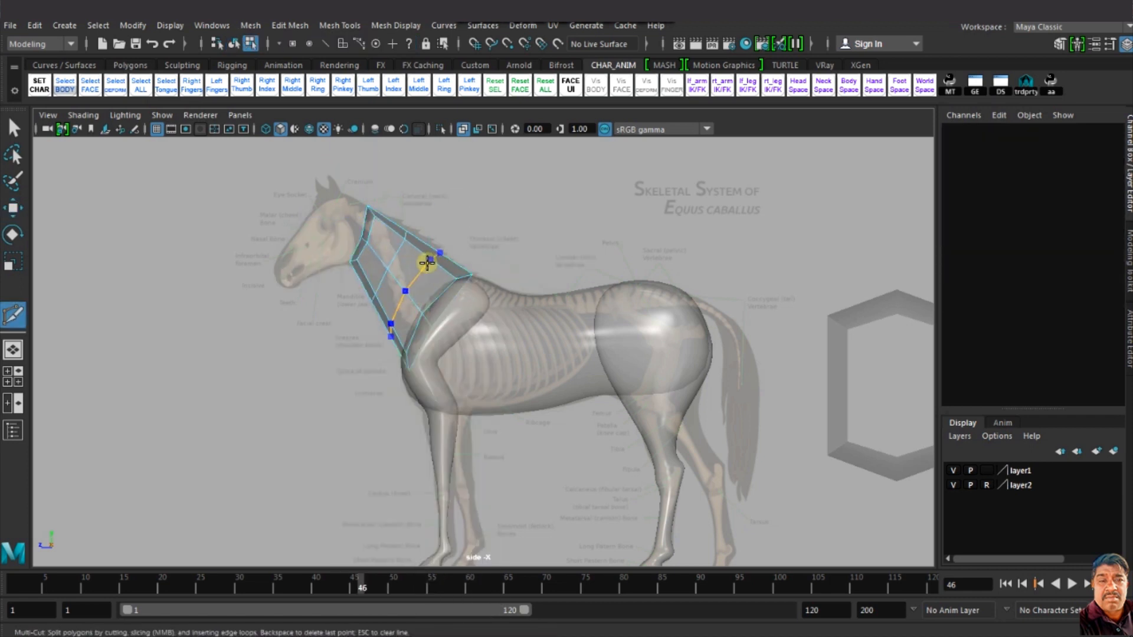
right_click_drag(436, 269, 435, 220)
double_click(368, 286)
key("r")
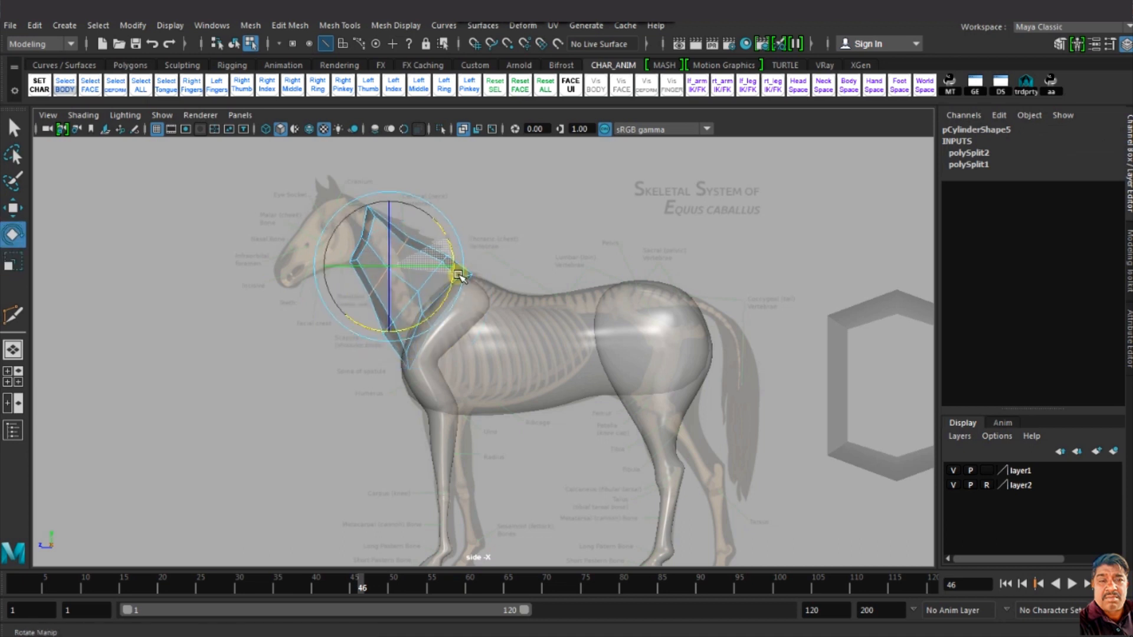
Step: Move the neck's vertices to match the mane line, throat and shoulder of the reference
right_click_drag(433, 262, 384, 262)
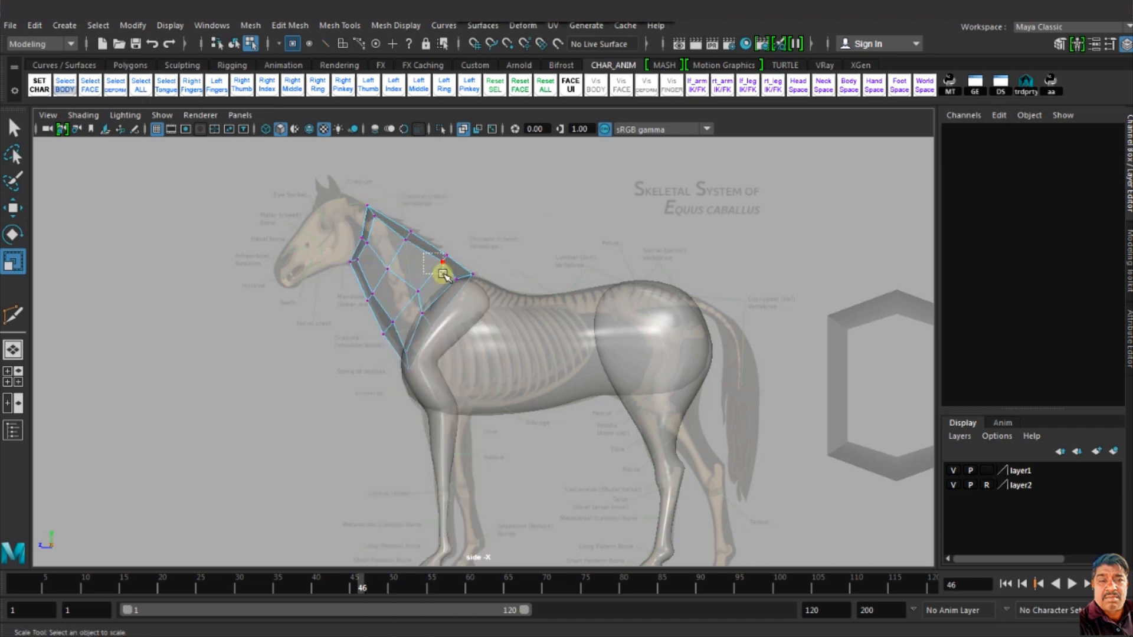
left_click_drag(436, 273, 454, 252)
key("w")
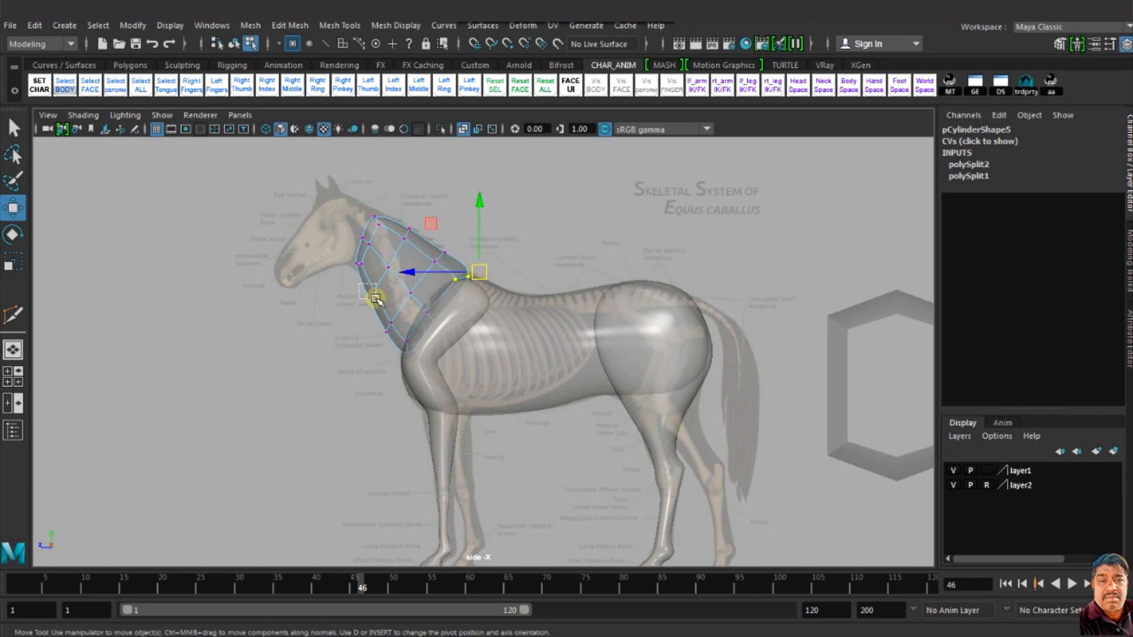
Step: Turn off X-ray display and examine the neck's shape in the perspective view
left_click(463, 128)
left_click(247, 115)
left_click(405, 131)
mouse_move(589, 256)
left_mouse_down("alt")
mouse_move(637, 223)
mouse_move(355, 290)
mouse_move(470, 405)
mouse_move(321, 242)
mouse_move(516, 324)
left_mouse_up("alt")
key("r")
left_click_drag(373, 216, 372, 302, "alt")
left_click_drag(620, 502, 858, 461, "alt")
Step: Toggle layer1 and layer2 to compare the modeled horse with the skeleton reference in perspective
left_click(953, 470)
middle_click_drag(733, 390, 726, 371, "alt")
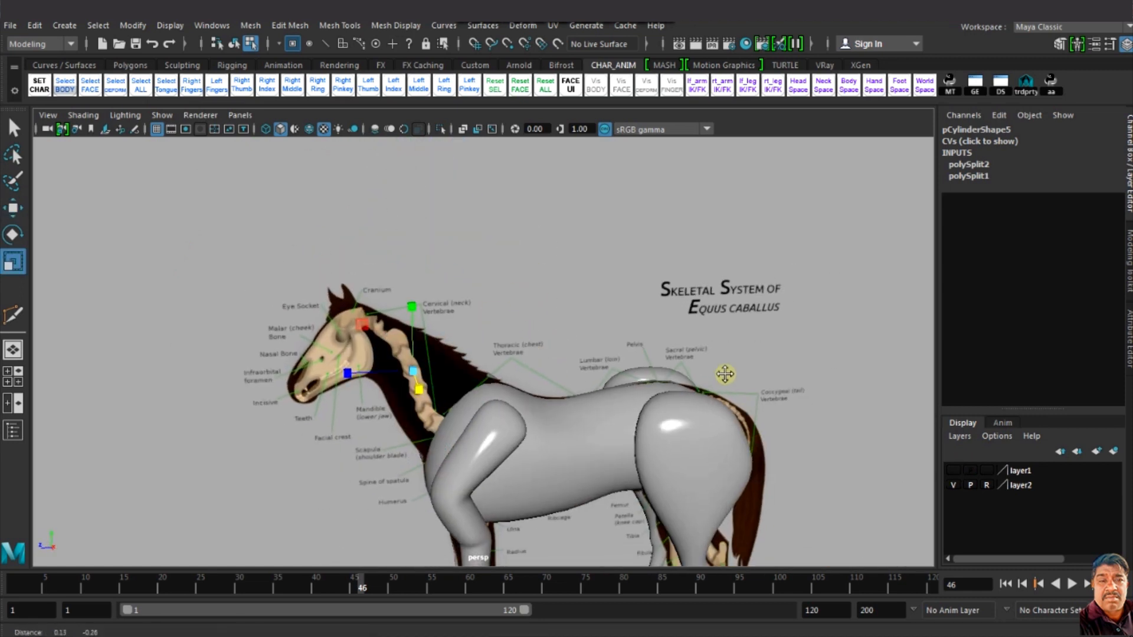
scroll(726, 372, "down", 5)
left_click(950, 484)
left_click_drag(761, 455, 703, 435, "alt")
left_click(953, 486)
mouse_move(815, 437)
left_mouse_down("alt")
mouse_move(741, 460)
mouse_move(811, 435)
left_mouse_up("alt")
left_click(952, 471)
left_click(953, 485)
Step: Return the neck to object mode, clear the selection and show layer2 again
right_click_drag(439, 349, 506, 328)
right_click_drag(437, 358, 490, 635)
left_click(532, 354)
left_click_drag(531, 353, 549, 258, "alt")
right_click_drag(752, 253, 749, 342)
left_click(959, 485)
Step: Duplicate the spare cylinder and place the copy over the horse's head in the reference
key("w")
left_click(681, 349)
left_click(692, 347)
left_click_drag(666, 344, 482, 358)
key("ctrl+z")
key("ctrl+d")
left_click_drag(742, 339, 324, 324)
left_click_drag(384, 272, 429, 195)
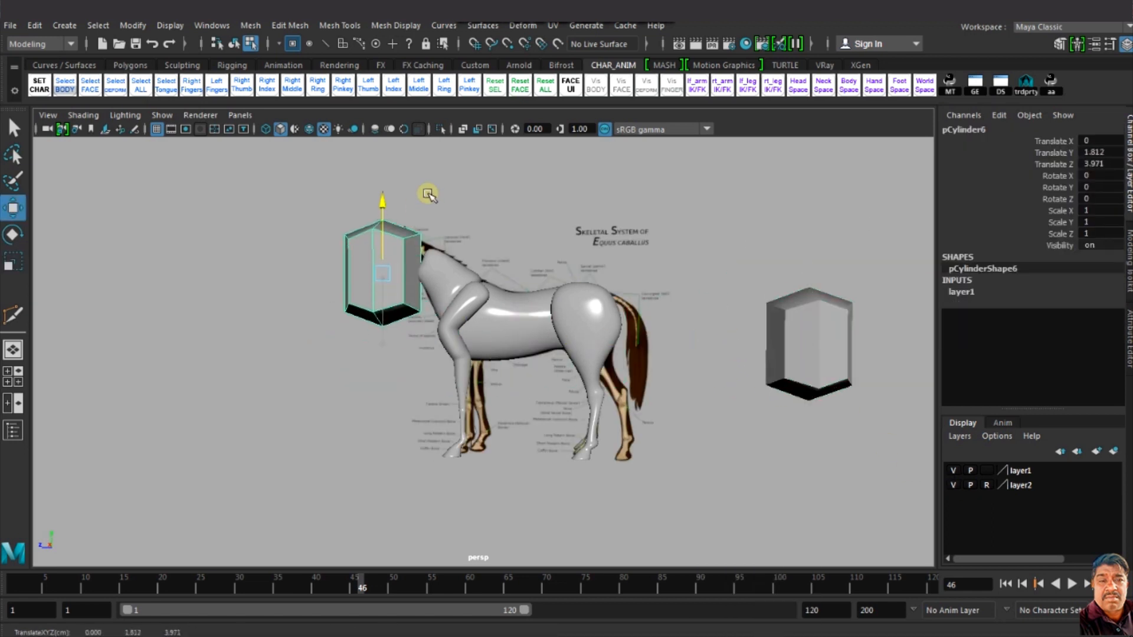
Step: Rotate the head cylinder to the skull's angle in the side view and scale it to fit
left_click(241, 115)
mouse_move(352, 157)
left_click(397, 173)
key("e")
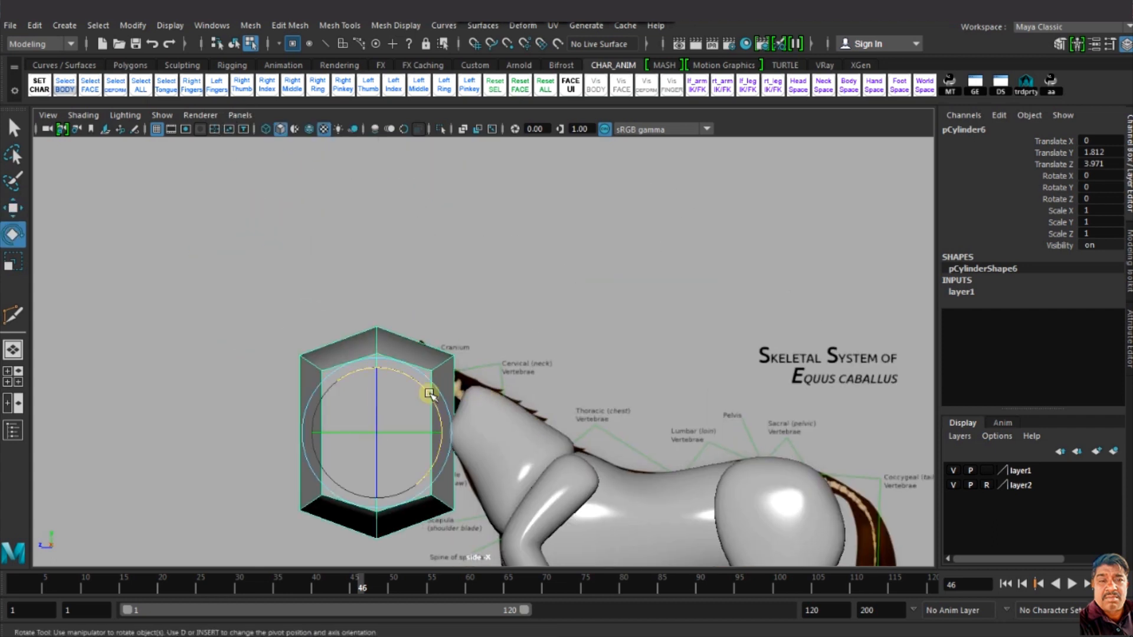
left_click_drag(430, 392, 447, 443)
key("r")
right_click(409, 430, "ctrl")
left_click_drag(344, 385, 390, 407)
Step: Narrow the cylinder's muzzle-end vertices and move its cranium-end vertices onto the reference head outline
key("w")
right_click_drag(397, 409, 346, 381)
right_click_drag(340, 235, 335, 242)
left_click_drag(319, 402, 397, 519)
key("r")
mouse_move(356, 445)
left_mouse_down()
mouse_move(321, 466)
mouse_move(364, 458)
left_mouse_up()
key("w")
left_click_drag(458, 427, 449, 441)
left_click_drag(433, 364, 462, 403)
mouse_move(446, 382)
left_mouse_down()
mouse_move(486, 430)
mouse_move(447, 389)
left_mouse_up()
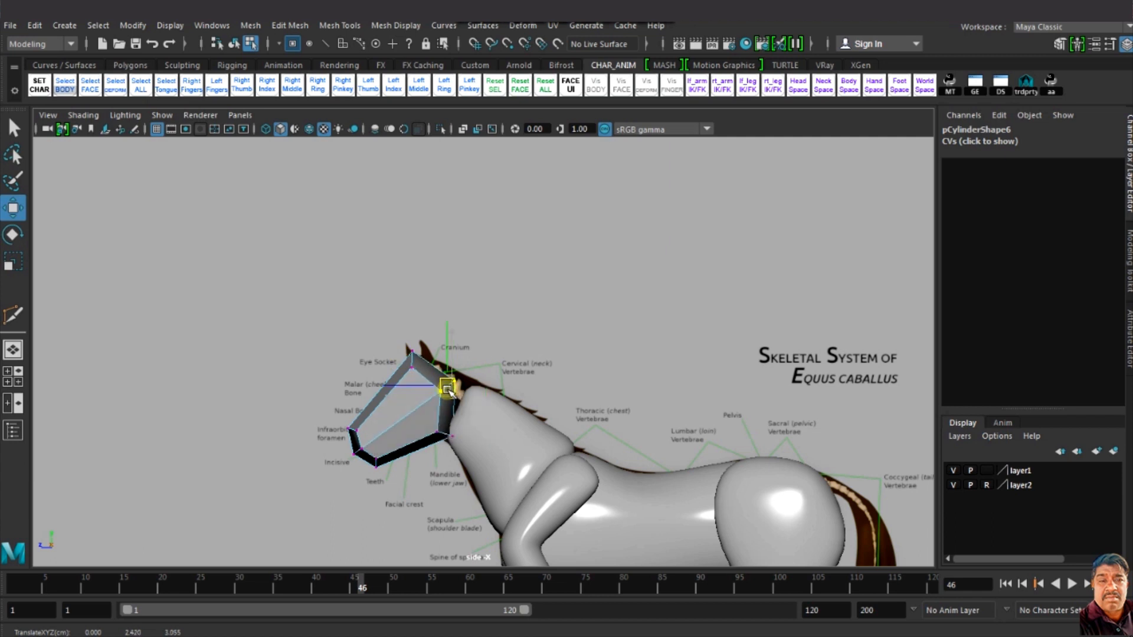
Step: Insert an edge loop across the middle of the head and scale it narrower
middle_click_drag(448, 389, 469, 393, "alt")
right_click_drag(445, 243, 519, 223)
right_click_drag(424, 305, 345, 306, "shift")
left_click(403, 425, "ctrl")
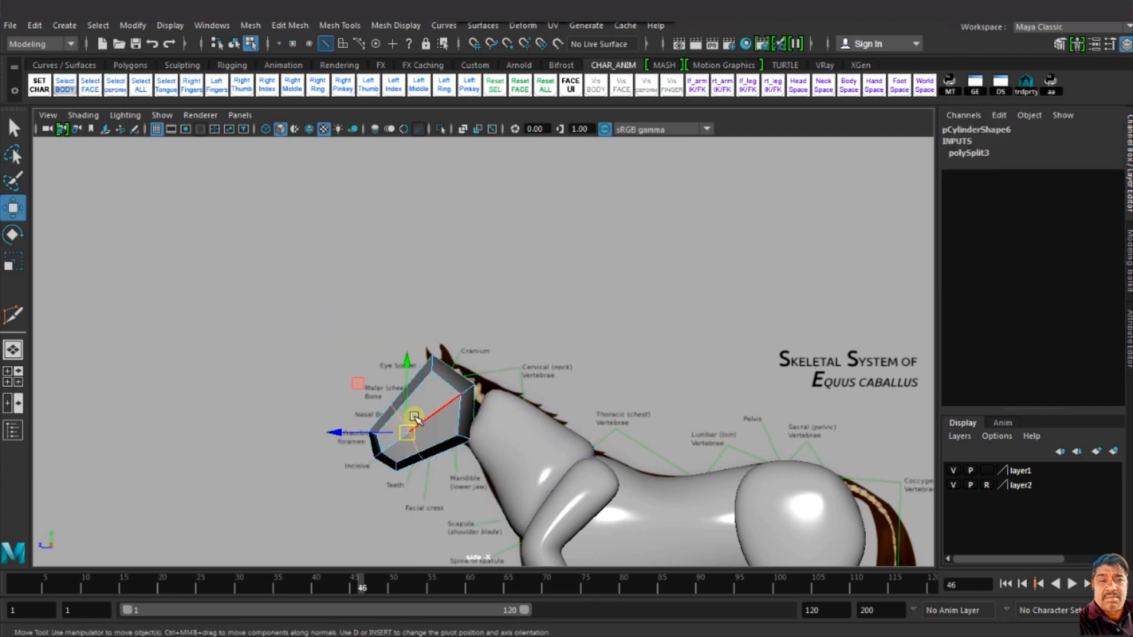
key("r")
left_click_drag(407, 432, 394, 432)
Step: Display the head smoothed and move its muzzle, jaw and cranium vertices to follow the reference
right_click_drag(445, 245, 425, 328)
scroll(612, 296, "up", 3)
right_click_drag(602, 255, 549, 255)
key("w")
left_click_drag(548, 364, 559, 396)
left_click_drag(579, 351, 616, 379)
left_click_drag(667, 353, 668, 354)
left_click_drag(661, 342, 673, 355)
left_click_drag(645, 268, 680, 290)
left_click_drag(675, 266, 690, 275)
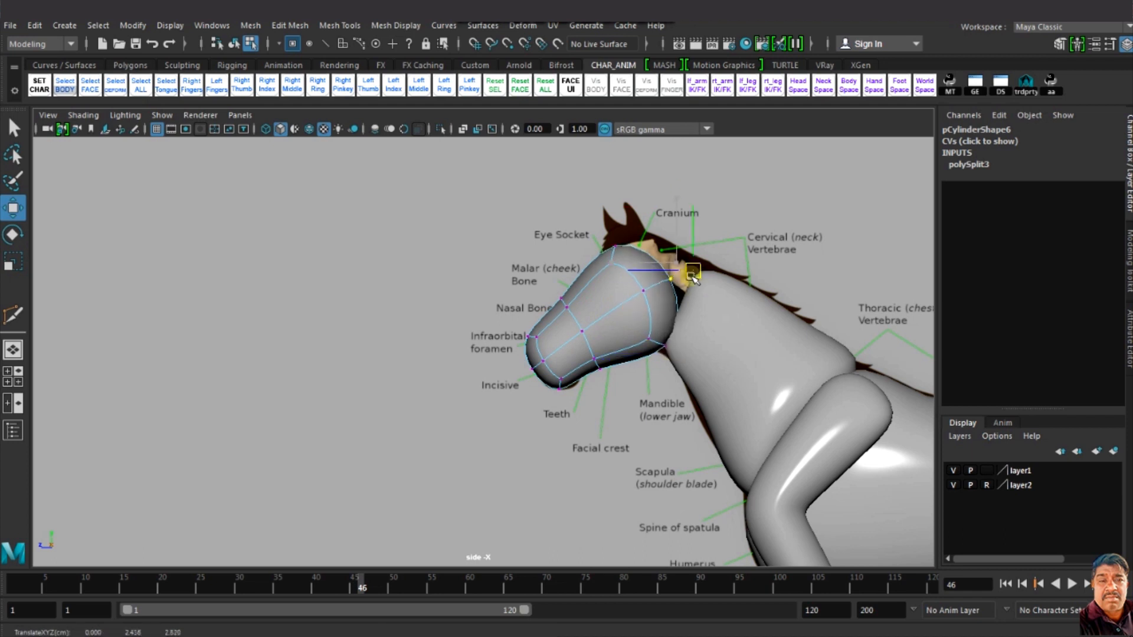
Step: Insert another edge loop across the head between the eye socket and the cheek
right_click_drag(638, 265, 696, 227)
right_click_drag(600, 300, 532, 318, "shift")
left_click(596, 289)
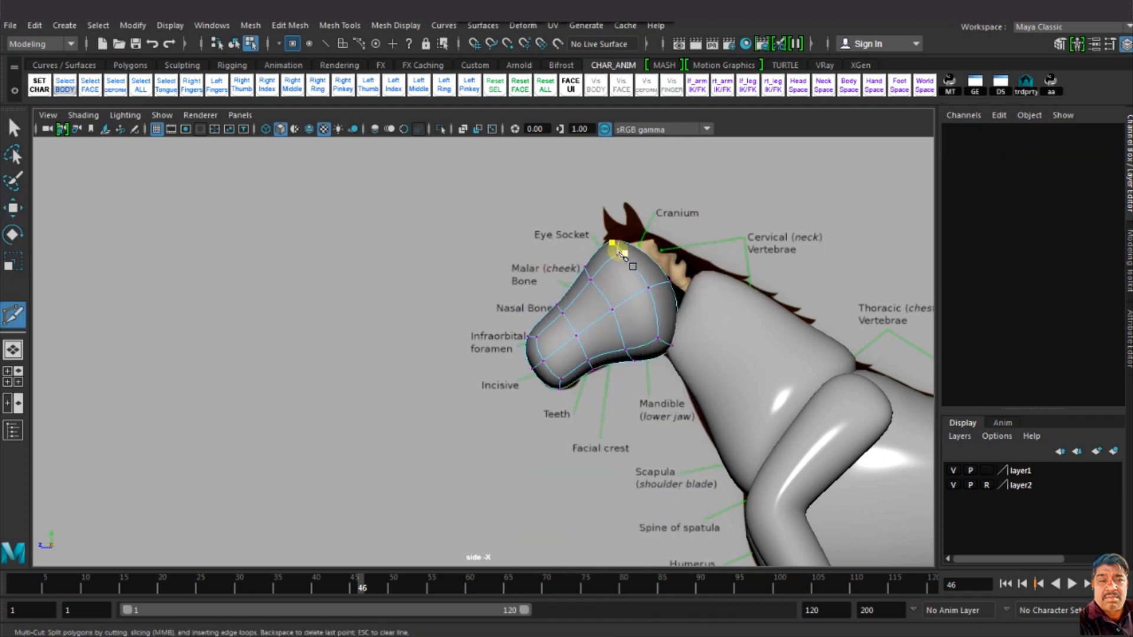
Step: Move the vertices at the crown and back of the head to match the cranium
key("w")
left_click(618, 247)
left_click_drag(614, 231, 654, 230)
left_click_drag(643, 270, 679, 291)
left_click_drag(673, 280, 685, 281)
Step: Refine the head's jaw, muzzle and forehead vertices against the reference profile
left_click_drag(648, 329, 644, 370)
left_click_drag(634, 361, 625, 358)
left_click_drag(553, 372, 573, 394)
left_click_drag(651, 240, 649, 235)
left_click_drag(583, 260, 621, 321)
left_click(700, 300)
left_click_drag(700, 301, 700, 259)
Step: Switch to the perspective view, hide layer2 and clear the selection to show the whole horse
left_click(635, 263)
left_click(240, 115)
mouse_move(278, 124)
left_click(399, 126)
right_click_drag(525, 262, 530, 338)
key("r")
left_click_drag(581, 317, 667, 391)
left_click(659, 386)
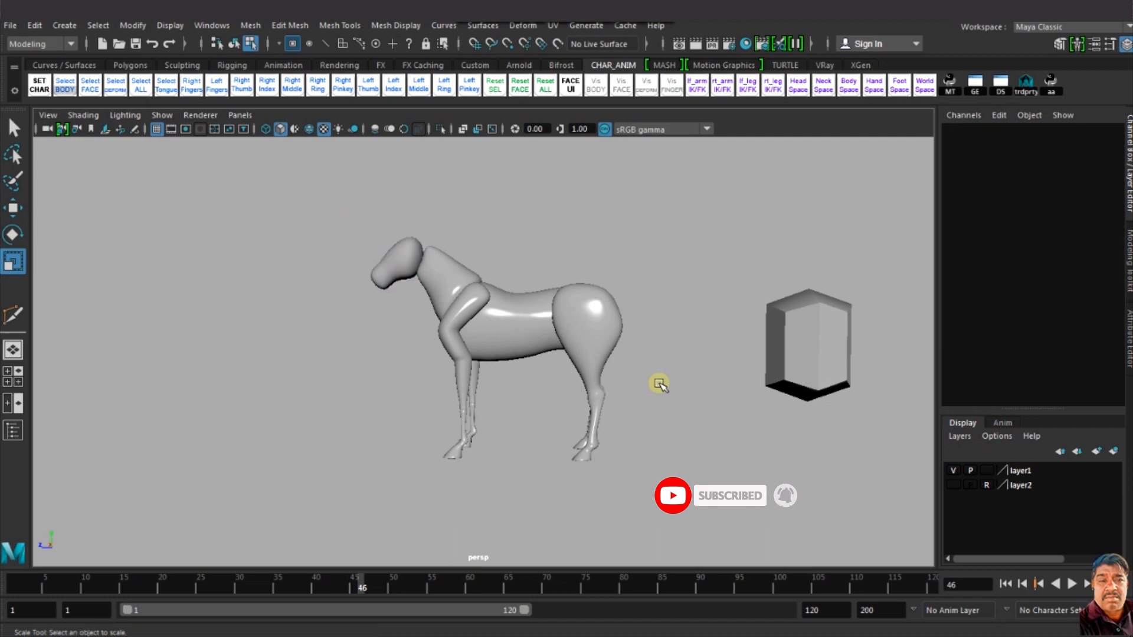